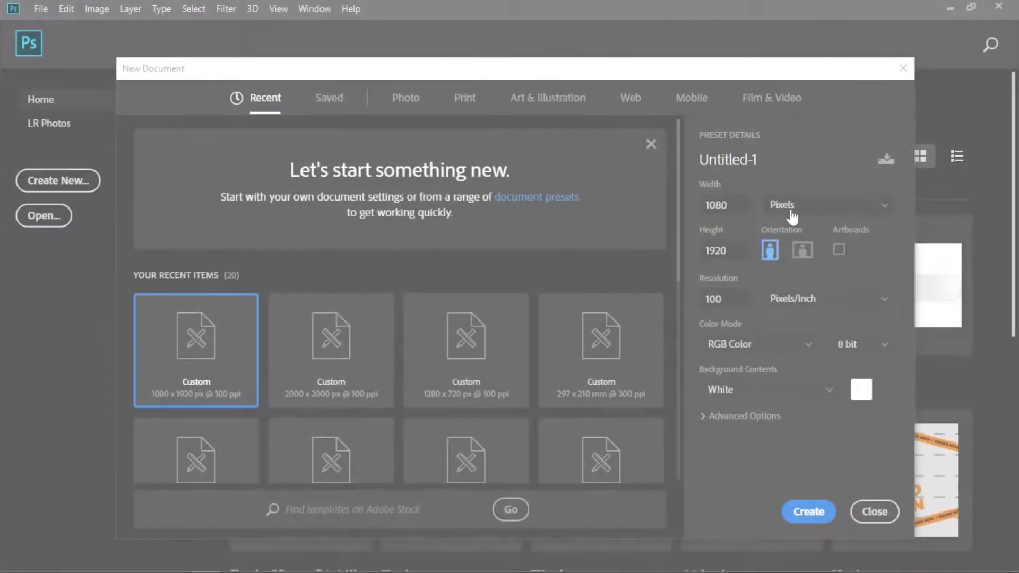
Step: Check the Width unit choices in the New Document dialog for the 1080 × 1920 px Untitled-1
left_click(790, 212)
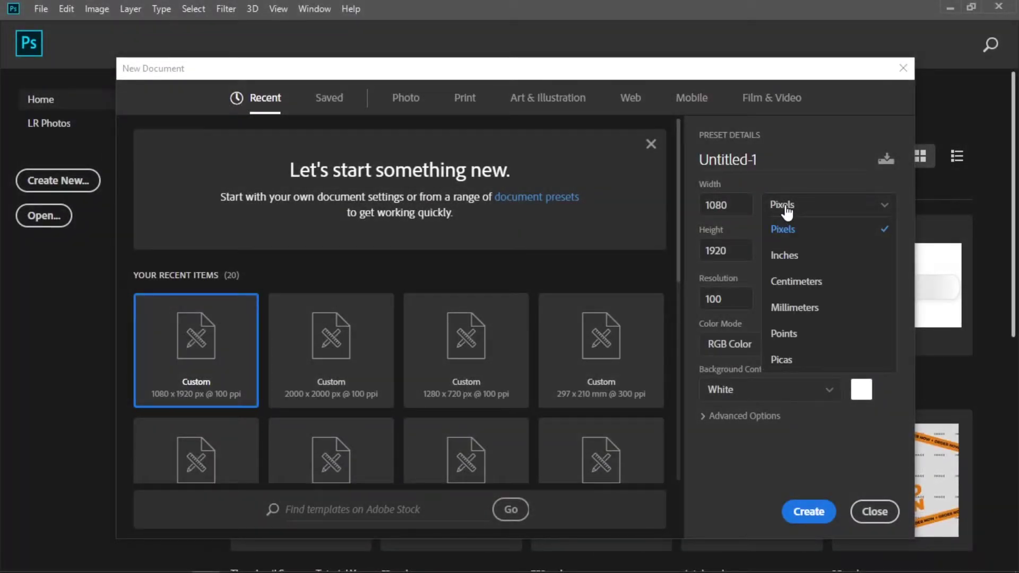
Step: Create Untitled-1 at 2000 × 2000 pixels with resolution 100
left_click(785, 228)
type("20")
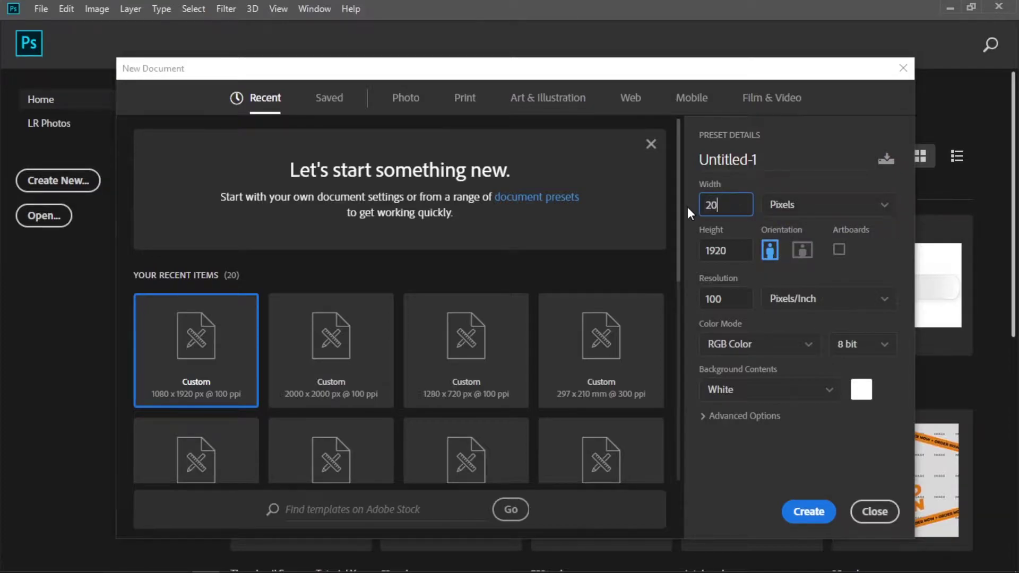
type("00")
left_click_drag(743, 251, 698, 250)
type("00")
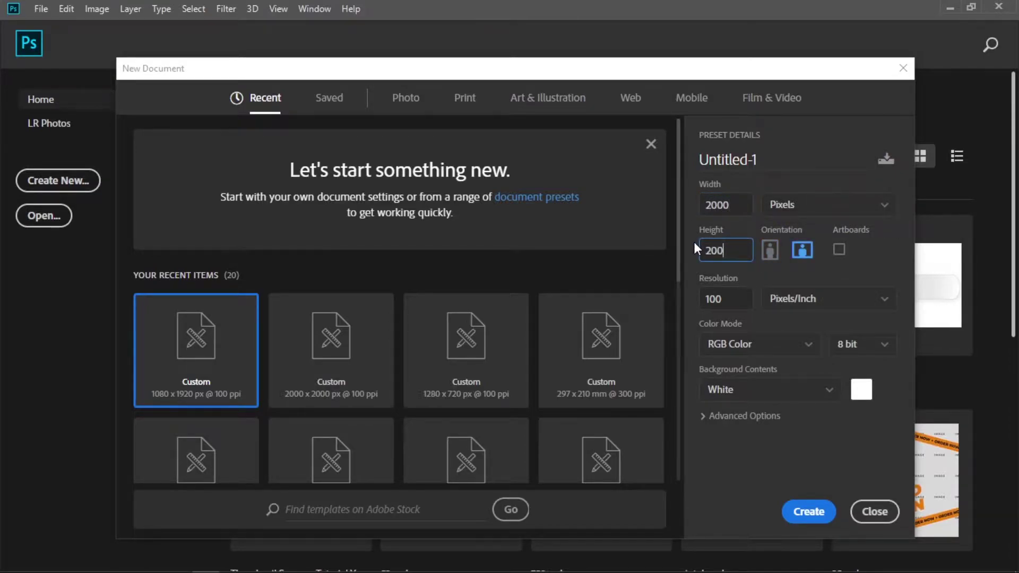
type("0")
left_click(736, 298)
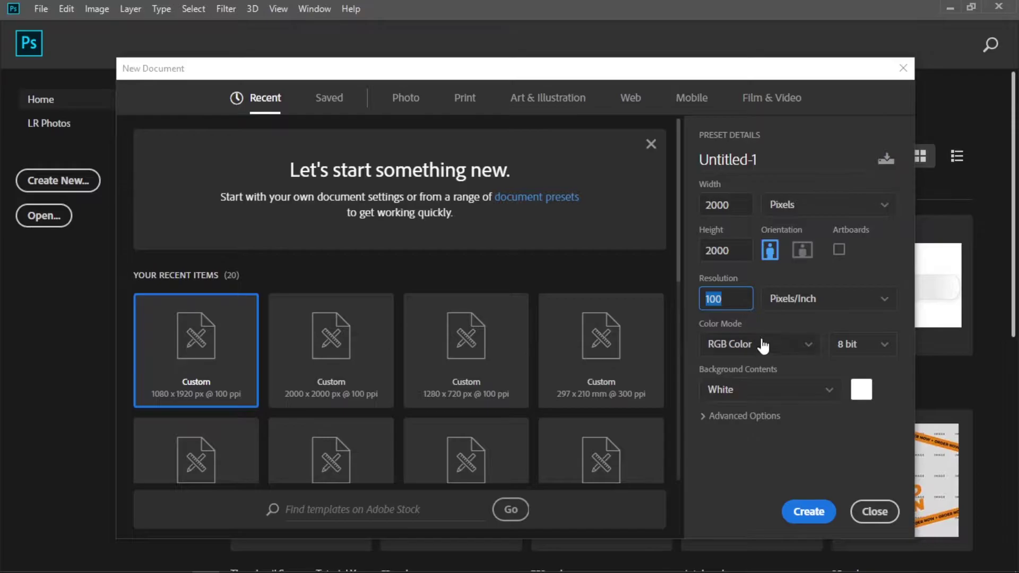
left_click(809, 511)
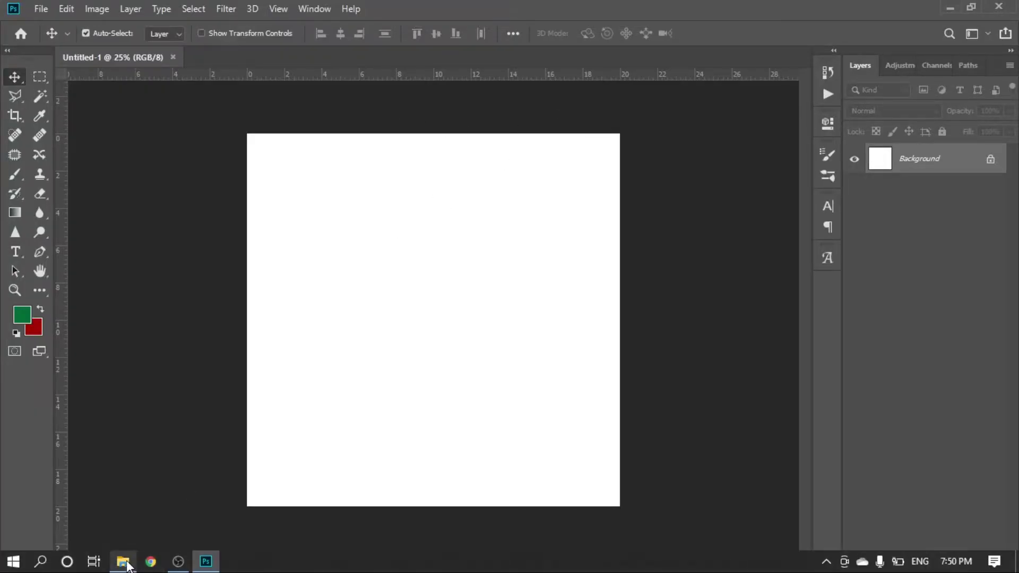
Step: Place the concert crowd and Singer photos from Explorer onto the canvas as layers
left_click(123, 562)
left_click(964, 9)
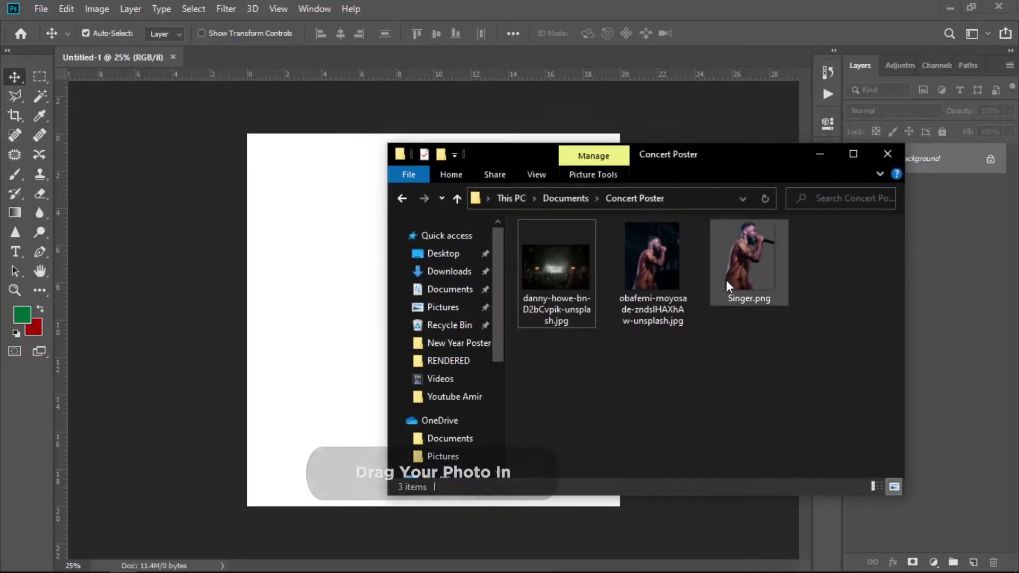
left_click_drag(556, 266, 321, 266)
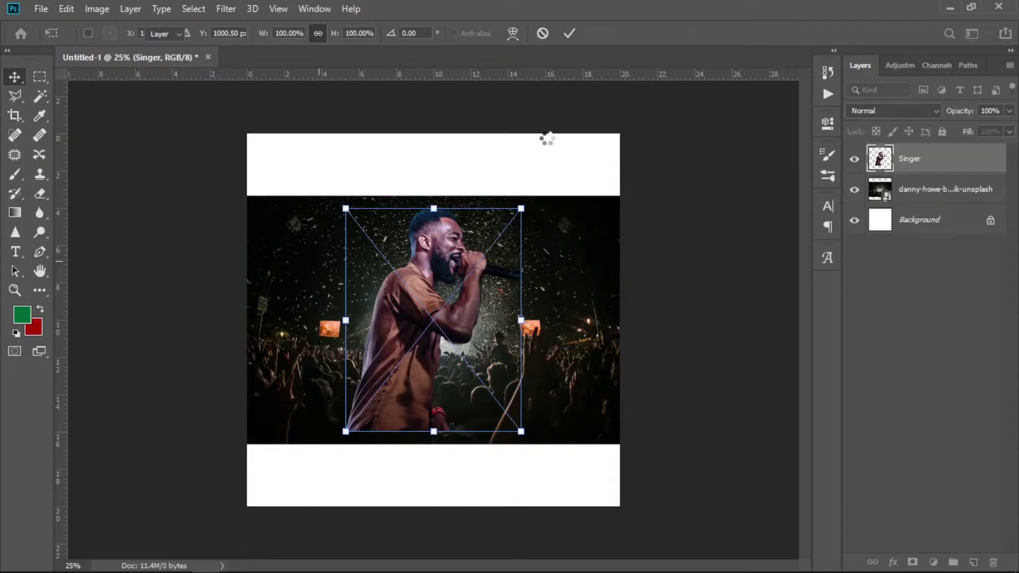
key("Return")
Step: Hide the Singer layer and scale the crowd photo up to cover the whole canvas
left_click(855, 158)
left_click(947, 190)
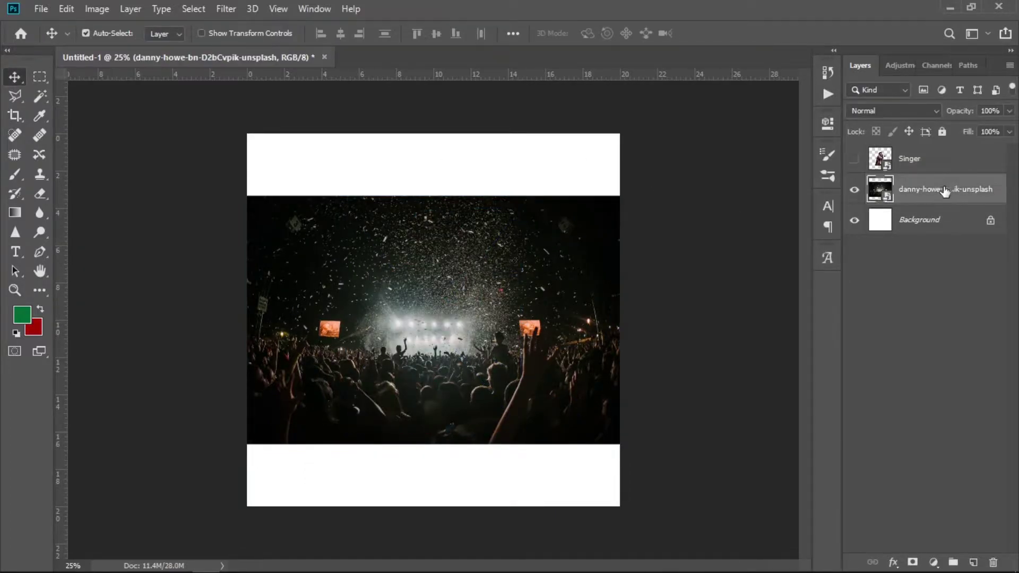
key("ctrl+minus")
key("ctrl+t")
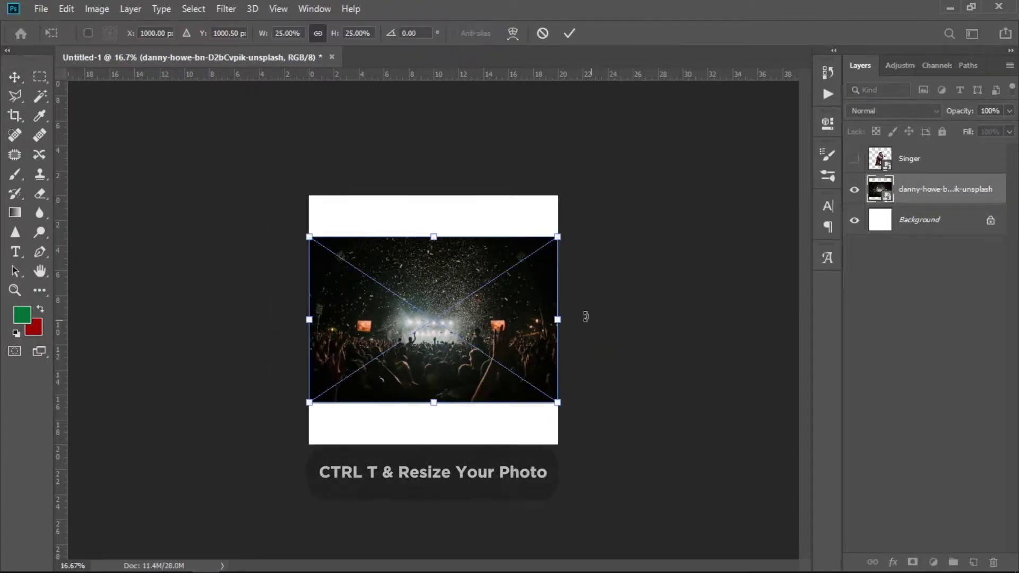
left_click_drag(558, 403, 617, 464)
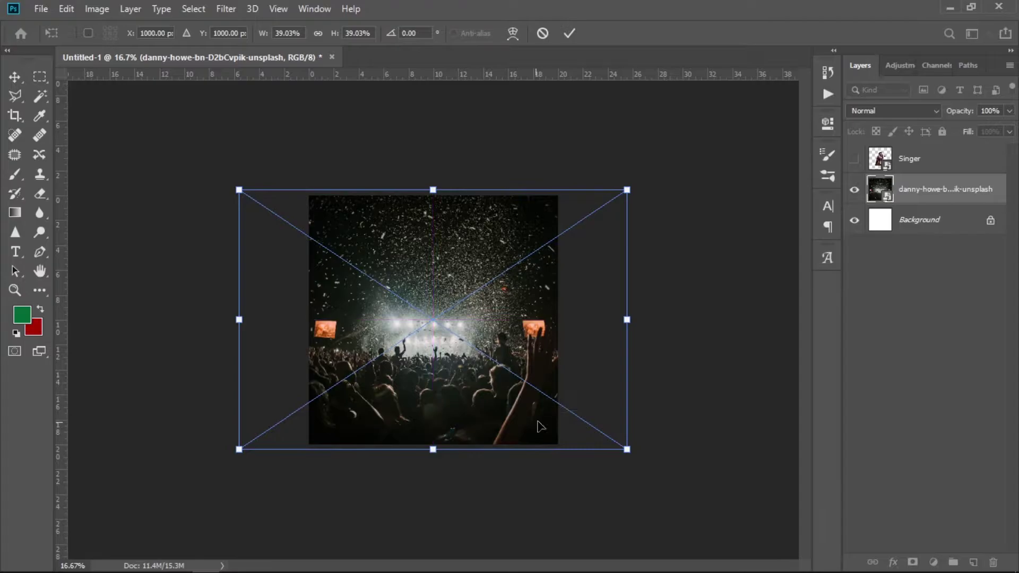
key("Return")
key("ctrl+plus")
left_click(934, 561)
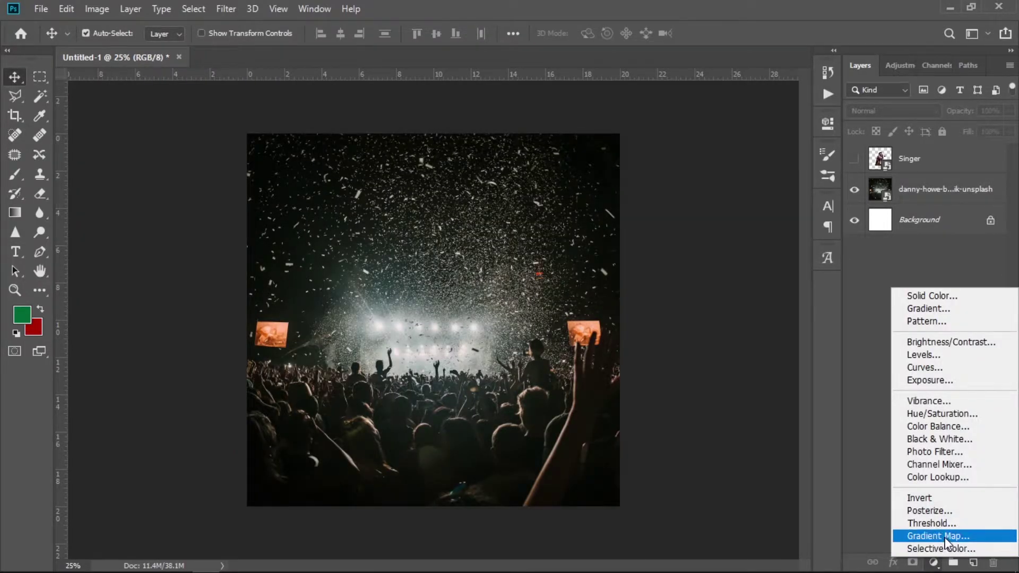
Step: Add a Gradient Map adjustment and set its left stop to dark crimson 4a131d
left_click(946, 538)
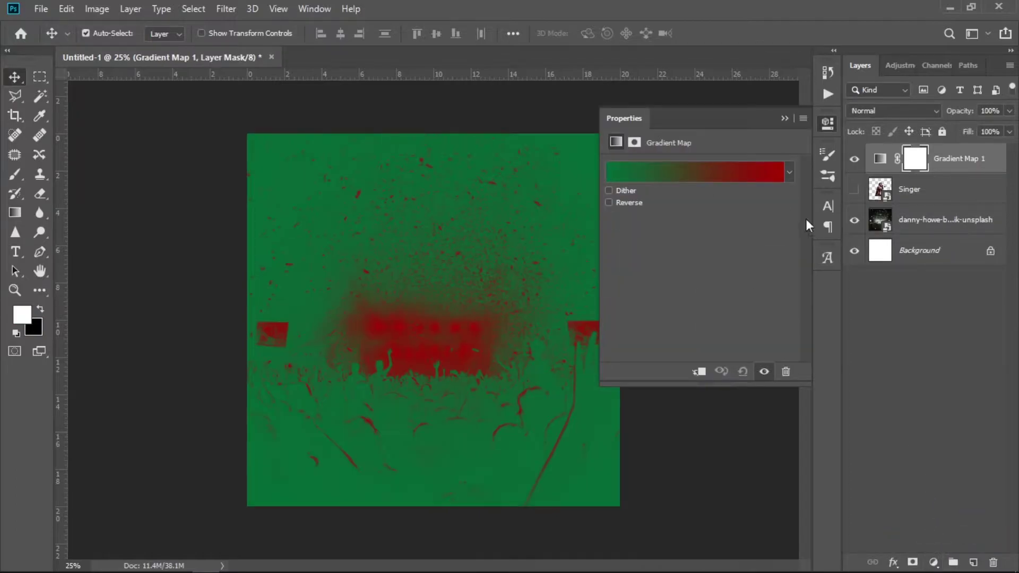
left_click(710, 171)
left_click(617, 392)
left_click(685, 456)
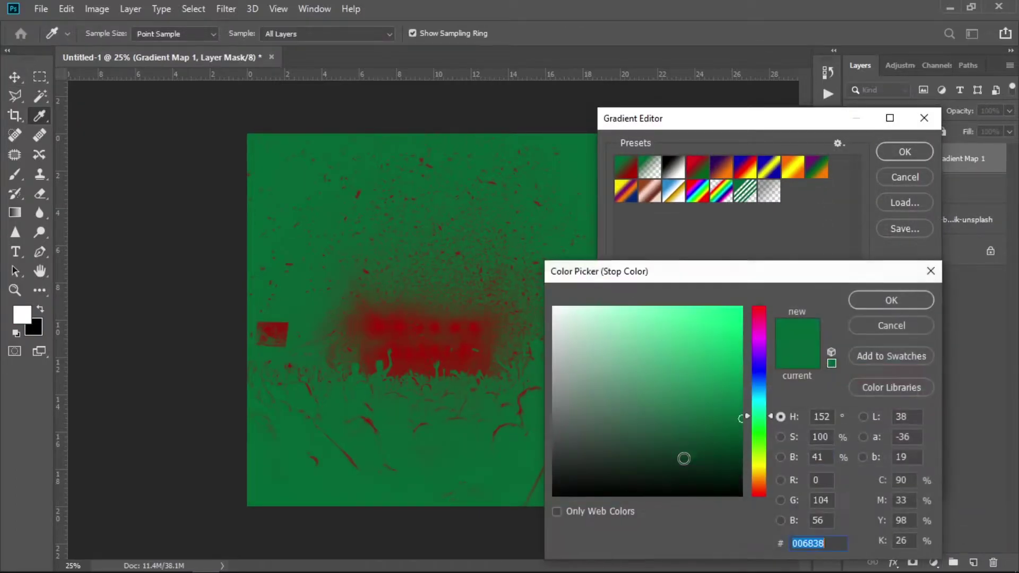
left_click_drag(836, 544, 769, 542)
type("4a1")
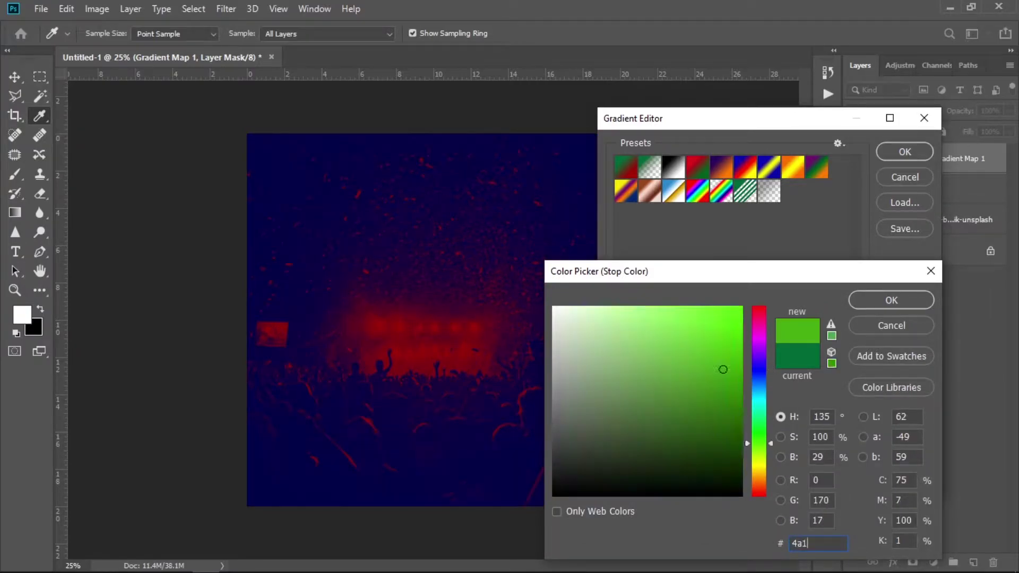
type("31d")
left_click(885, 300)
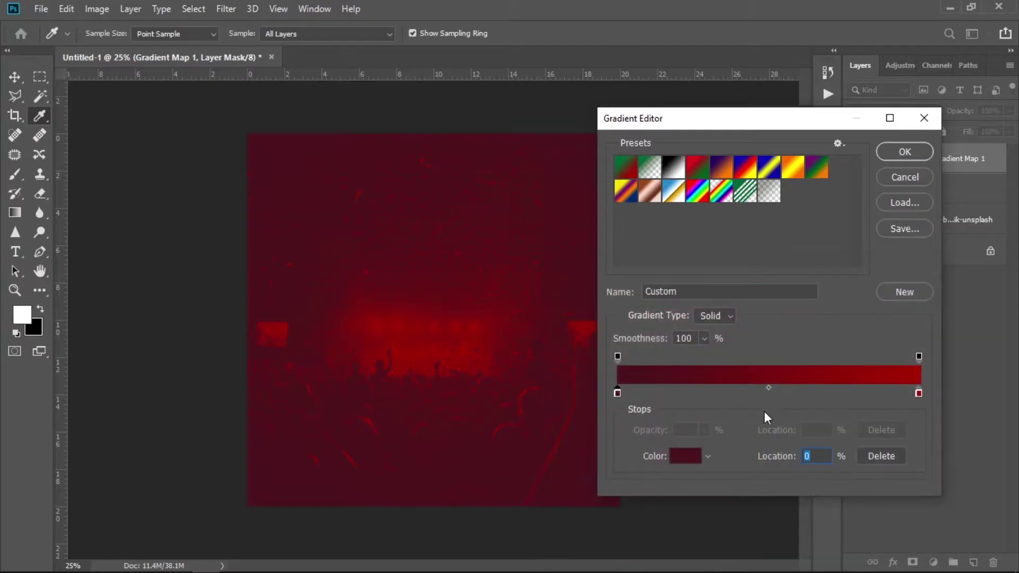
Step: Add a pink ee356a middle gradient stop at 60% location
left_click(786, 394)
type("60")
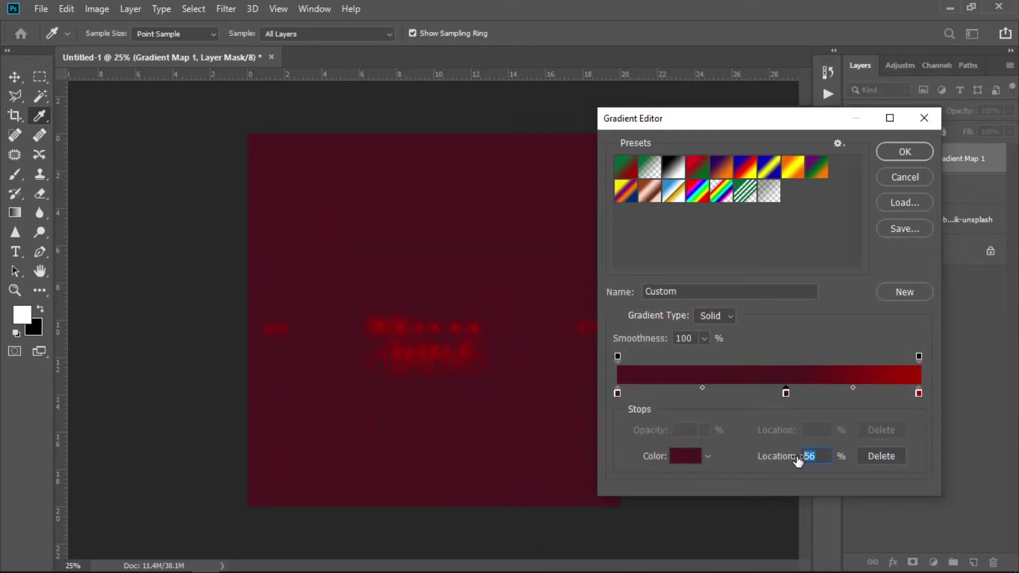
left_click(675, 458)
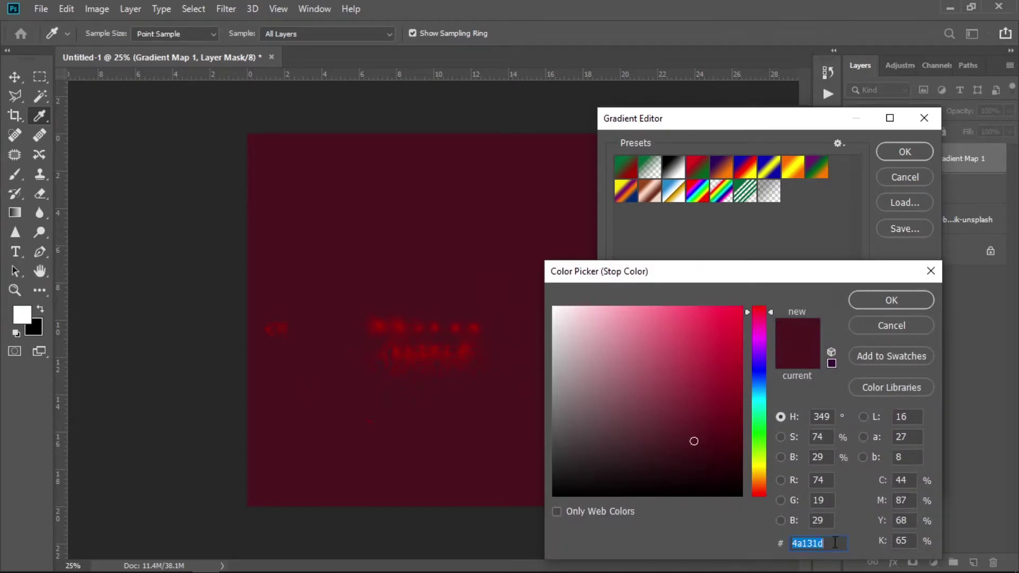
type("ee356a")
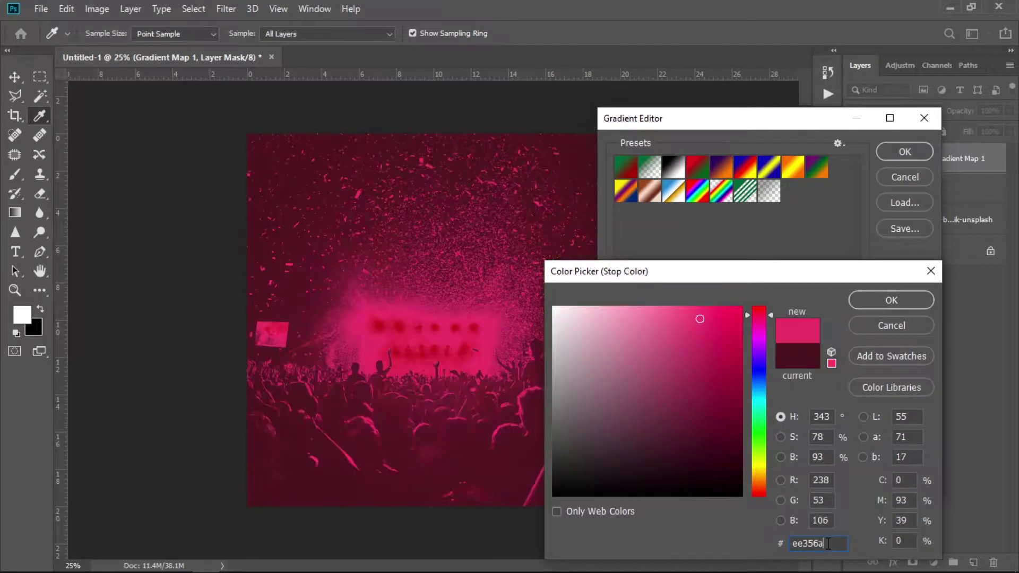
left_click(909, 296)
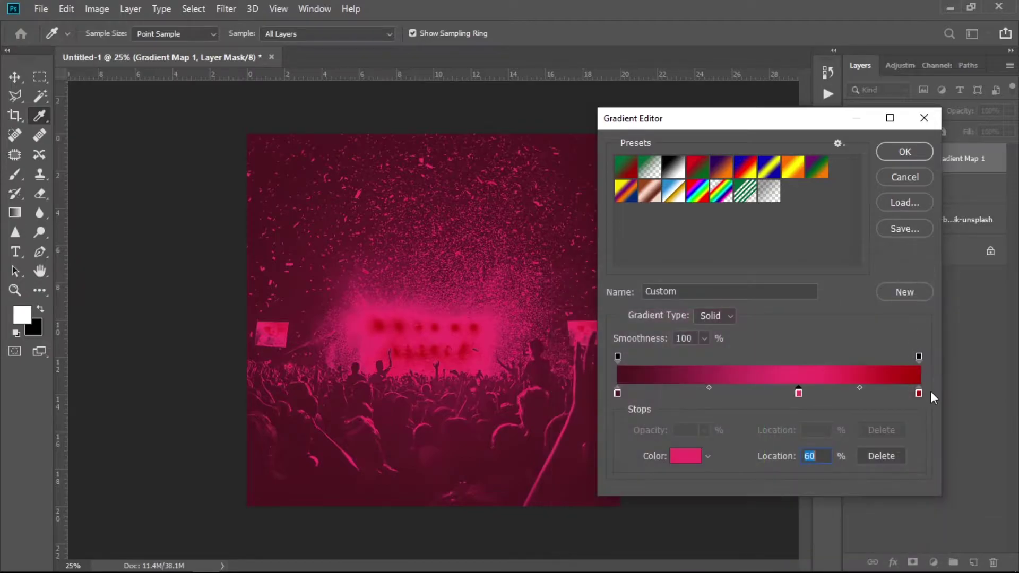
Step: Set the right gradient stop to yellow ffcd1a and apply the gradient
left_click(919, 393)
left_click(811, 458)
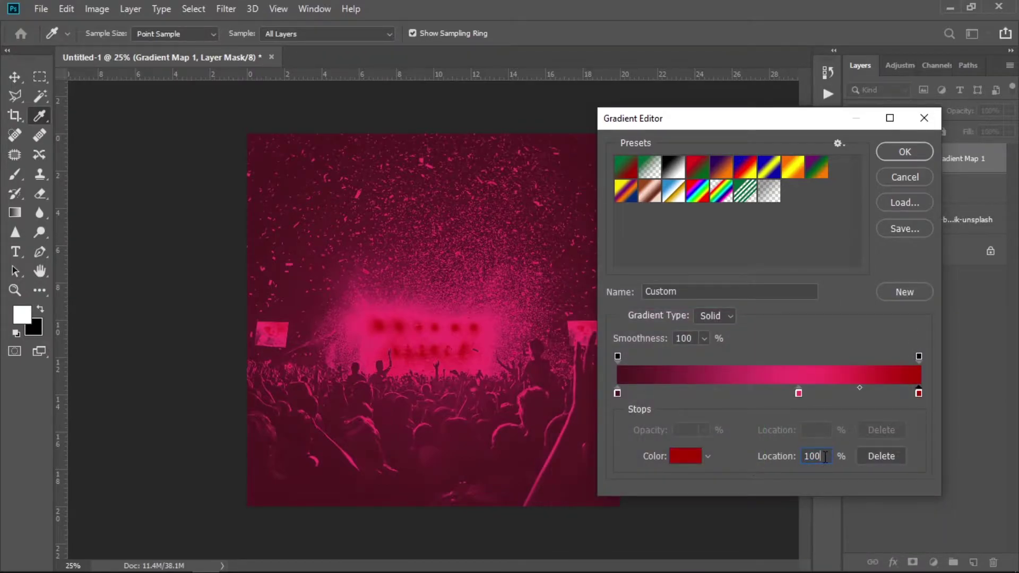
left_click(681, 457)
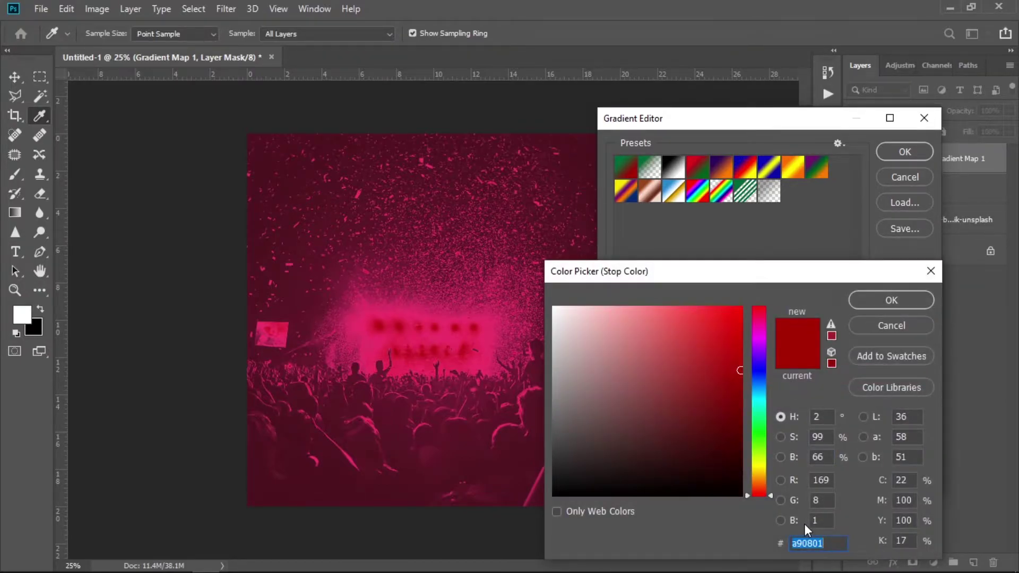
type("ffcd")
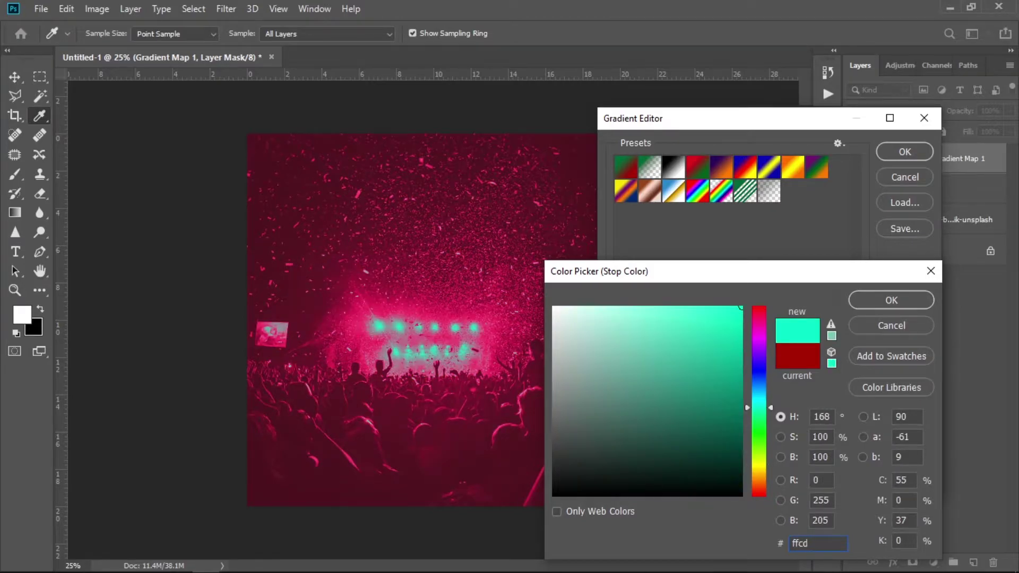
type("1a")
left_click(900, 301)
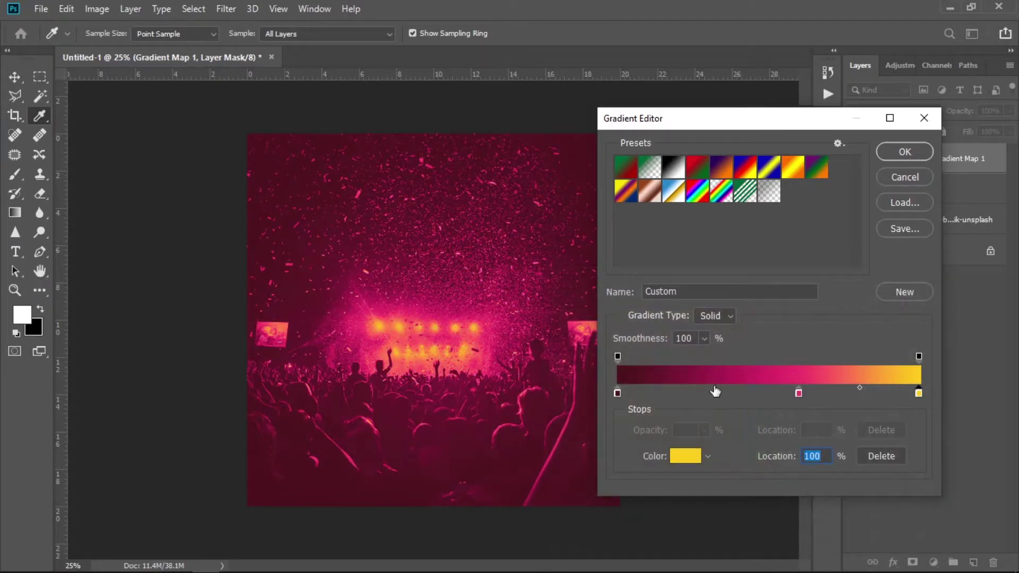
left_click(916, 151)
left_click(784, 117)
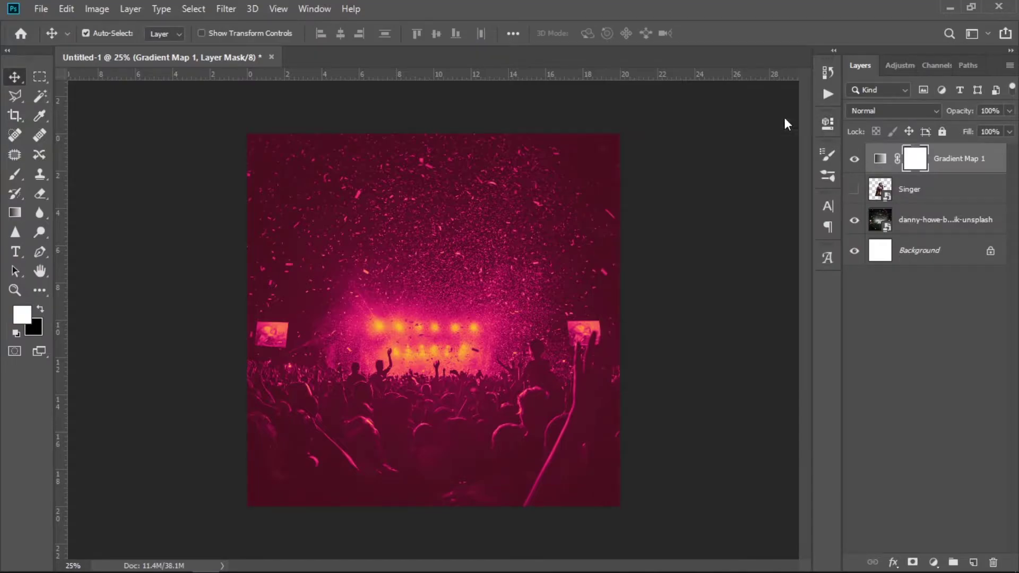
Step: Move Singer above Gradient Map 1 and toggle the map to compare
left_click_drag(950, 191, 960, 154)
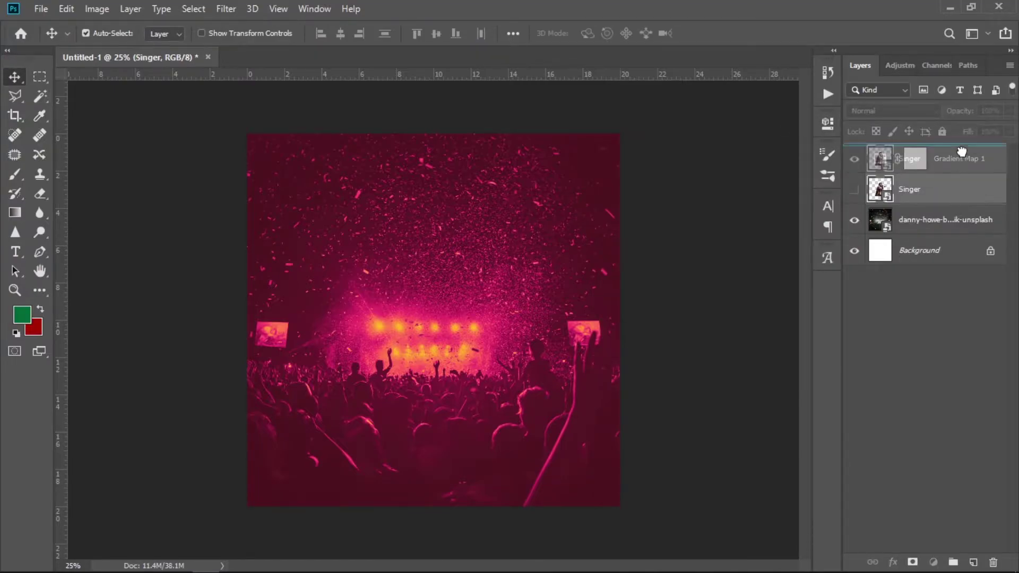
left_click(956, 193)
left_click(855, 190)
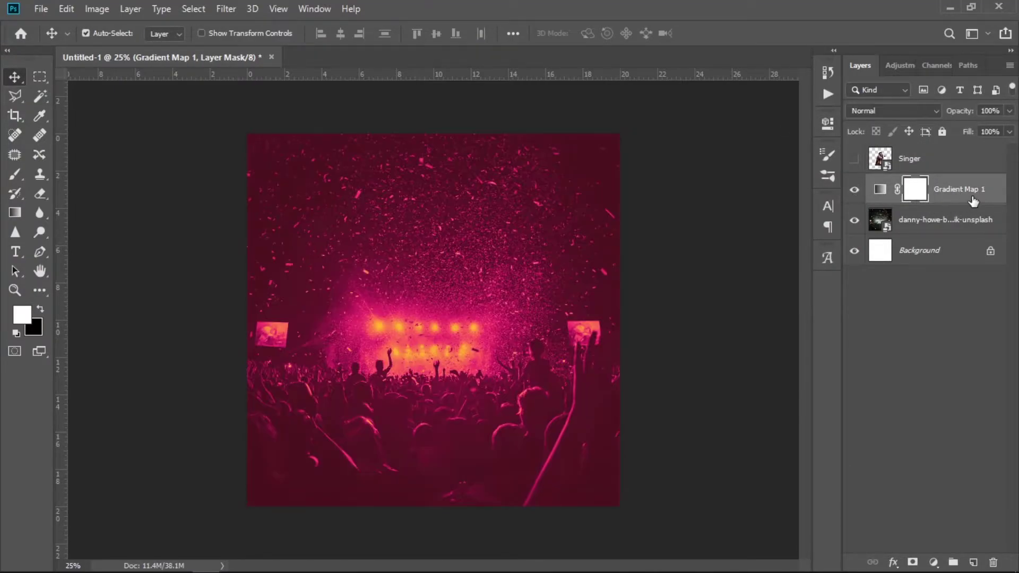
left_click(973, 200)
left_click(958, 291)
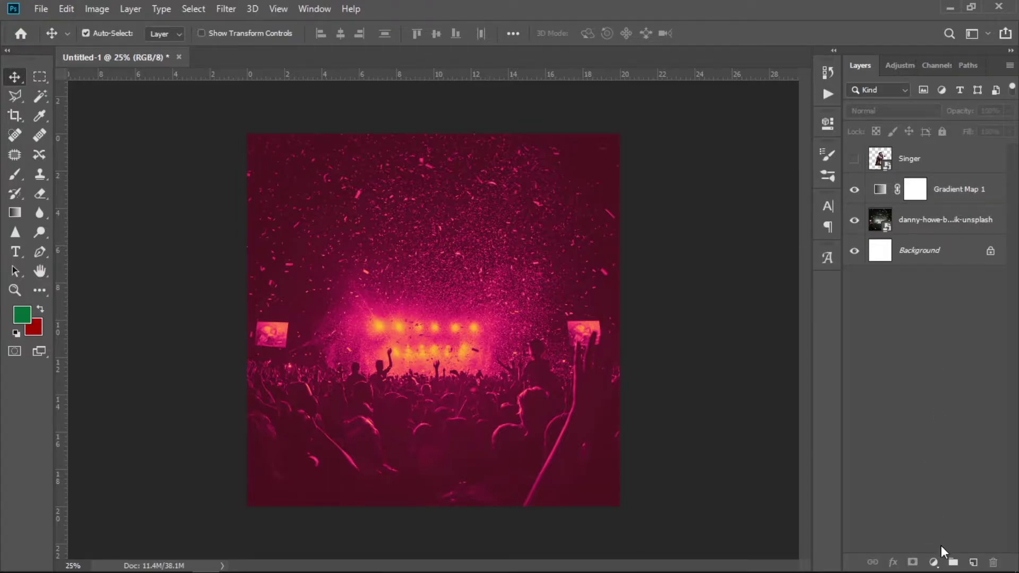
left_click(934, 562)
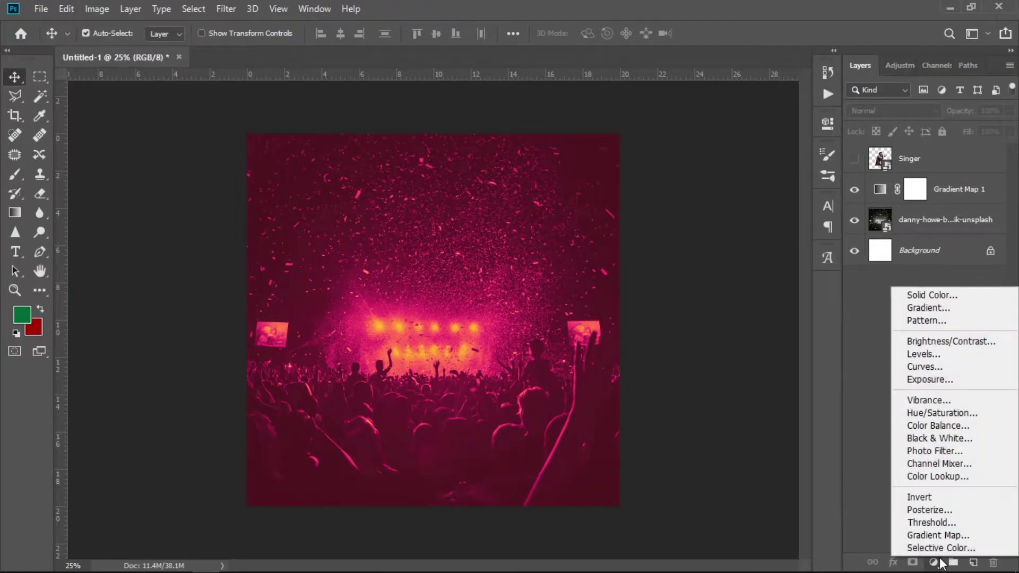
Step: Add a Color Balance layer with midtones 70, -20, -20 and move Singer above it
left_click(965, 427)
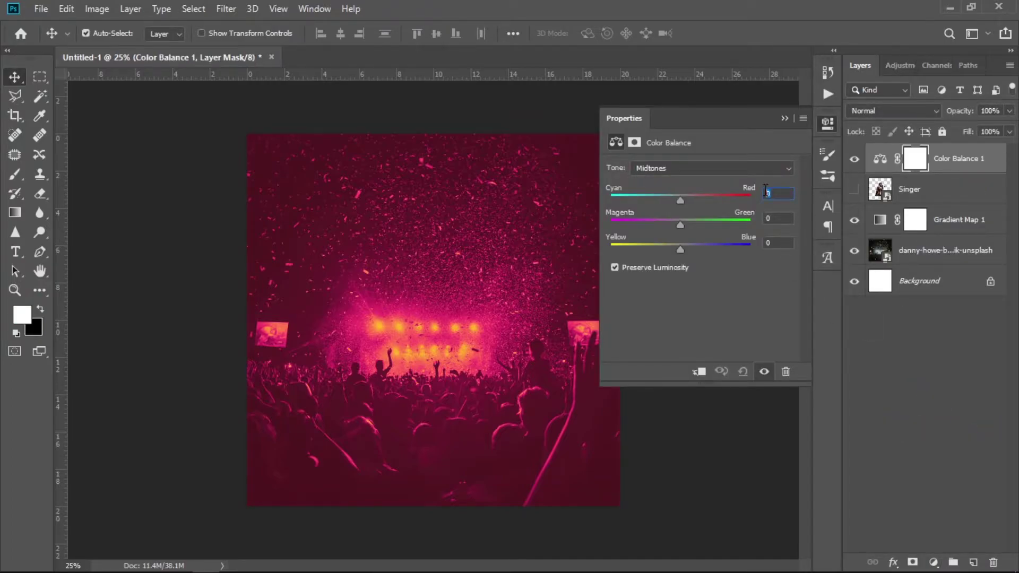
type("70")
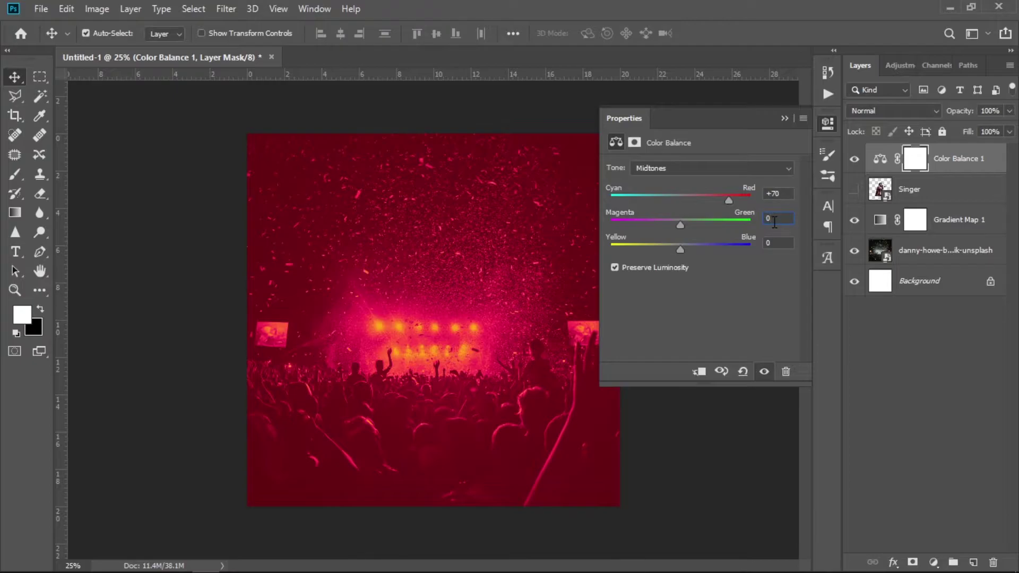
type("20")
type("-20")
key("Return")
left_click(784, 118)
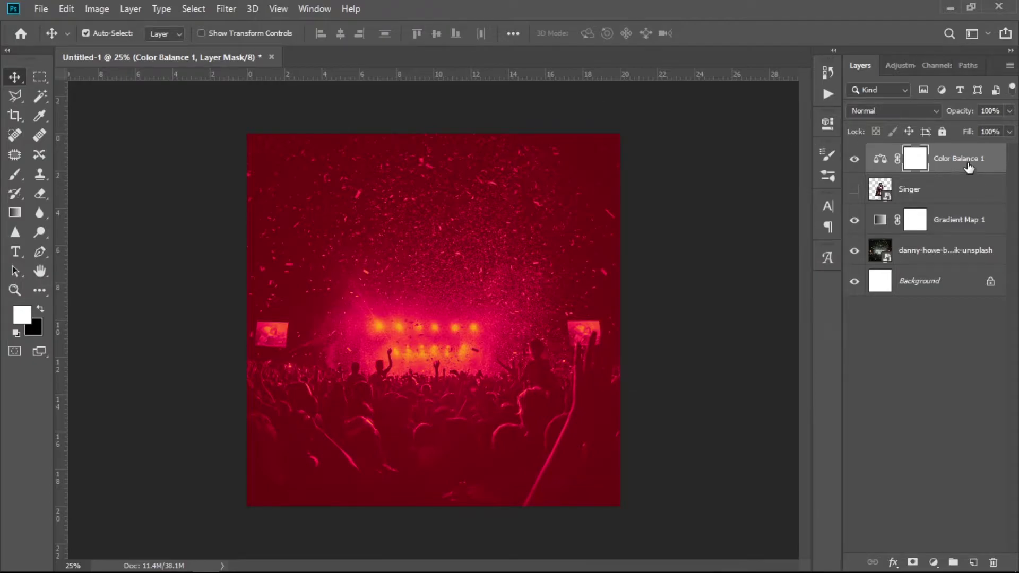
left_click(855, 159)
left_click_drag(972, 178, 972, 154)
left_click(970, 162)
Step: Add a pure black Solid Color fill layer
left_click(934, 563)
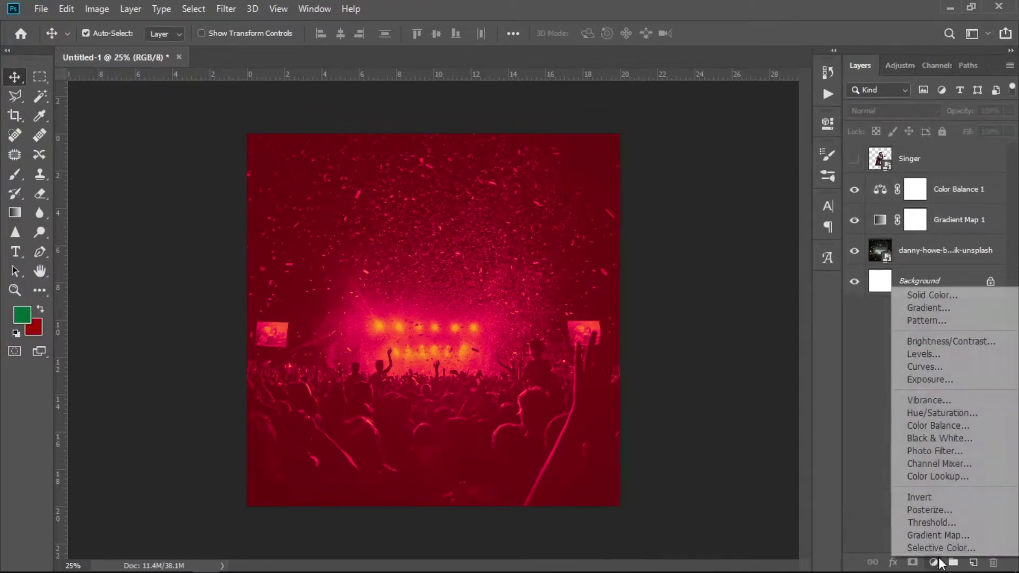
left_click(942, 296)
left_click(590, 475)
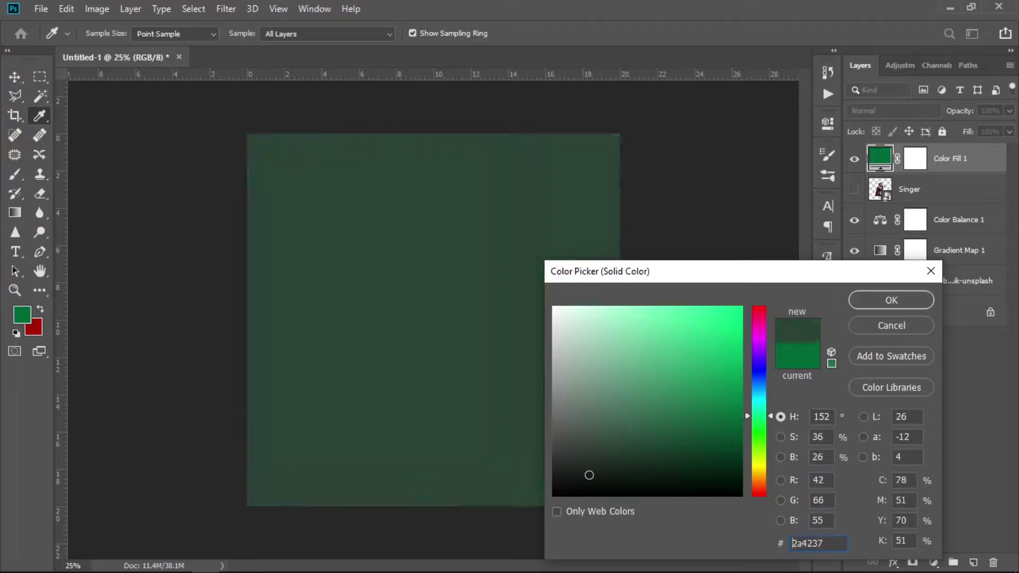
left_click_drag(590, 475, 547, 505)
left_click(872, 298)
Step: Move Color Fill 1 just below Singer and rasterize it
key("v")
left_click_drag(947, 162, 949, 201)
right_click(953, 184)
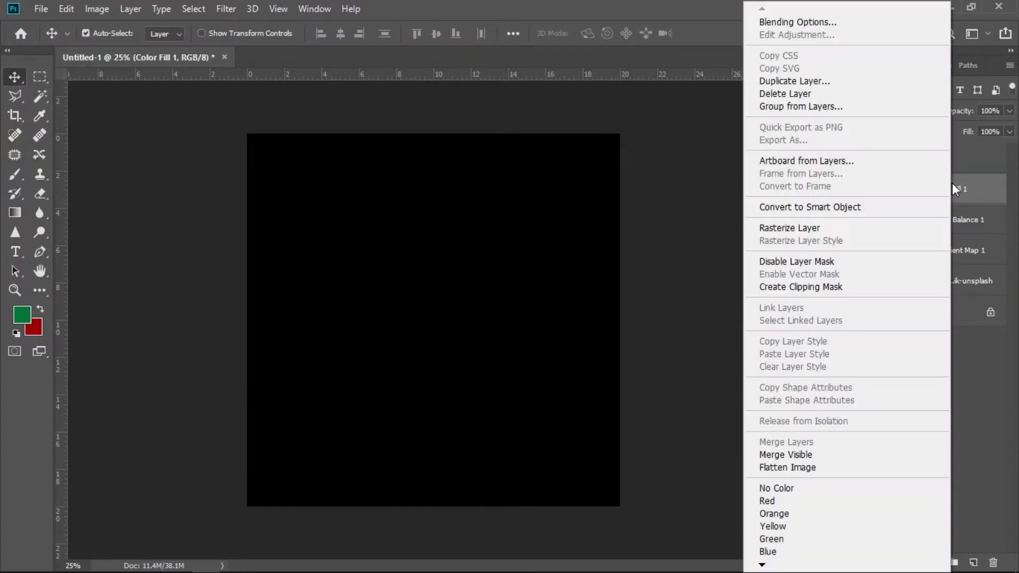
left_click(862, 228)
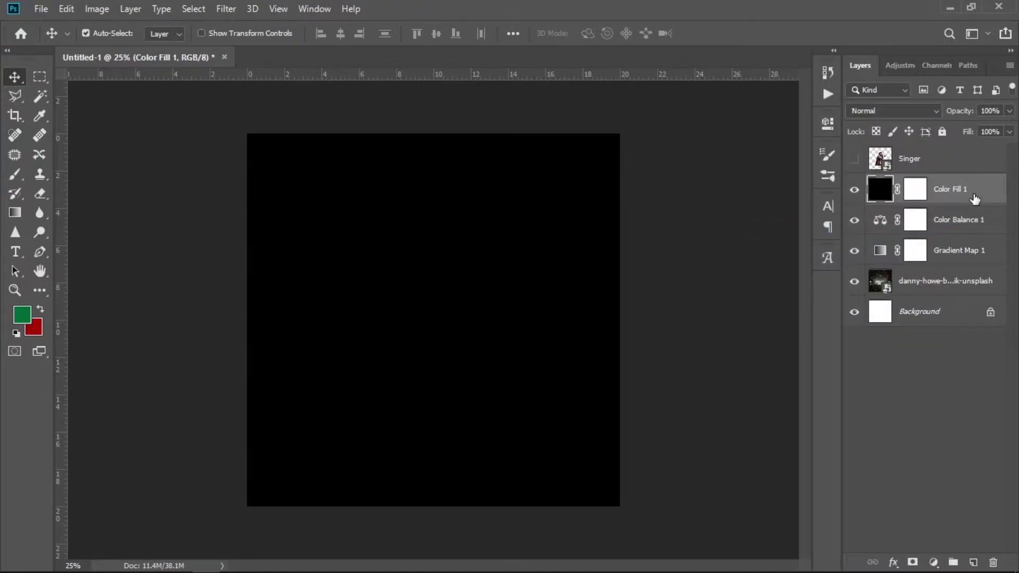
Step: Erase the black fill's centre with a soft round 1000 px eraser
left_click(40, 194)
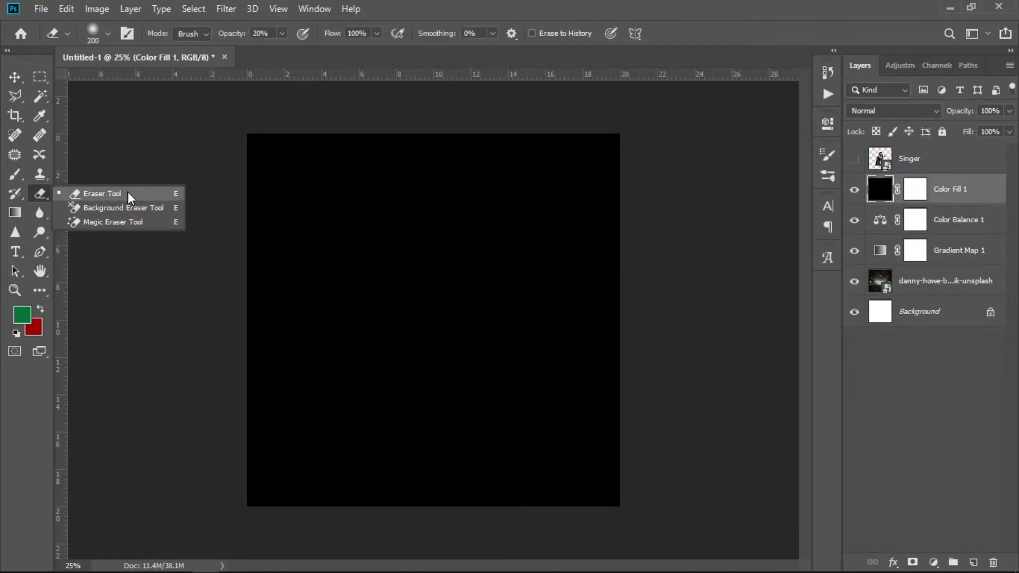
left_click(141, 194)
left_click(107, 33)
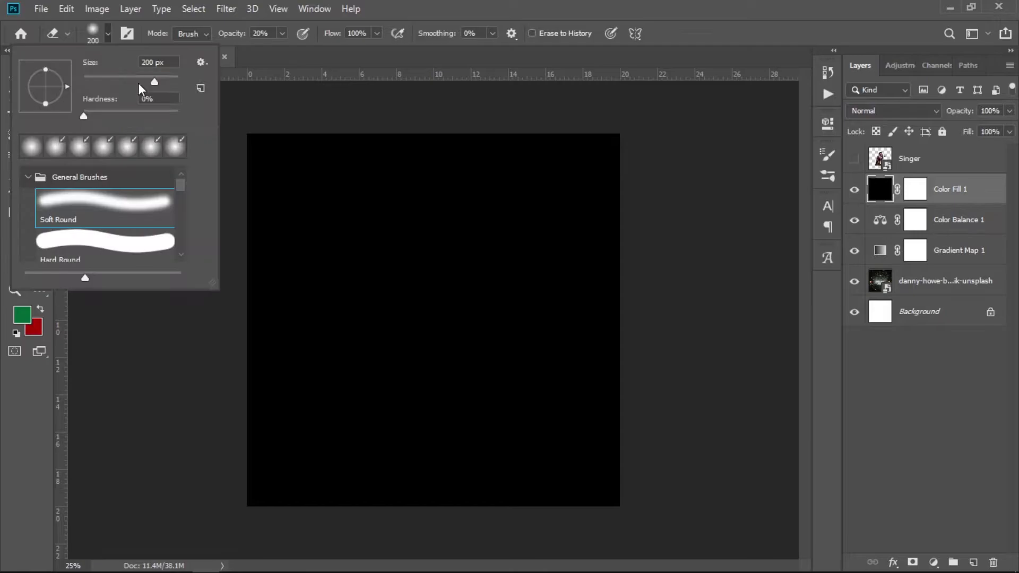
left_click(170, 64)
left_click(252, 33)
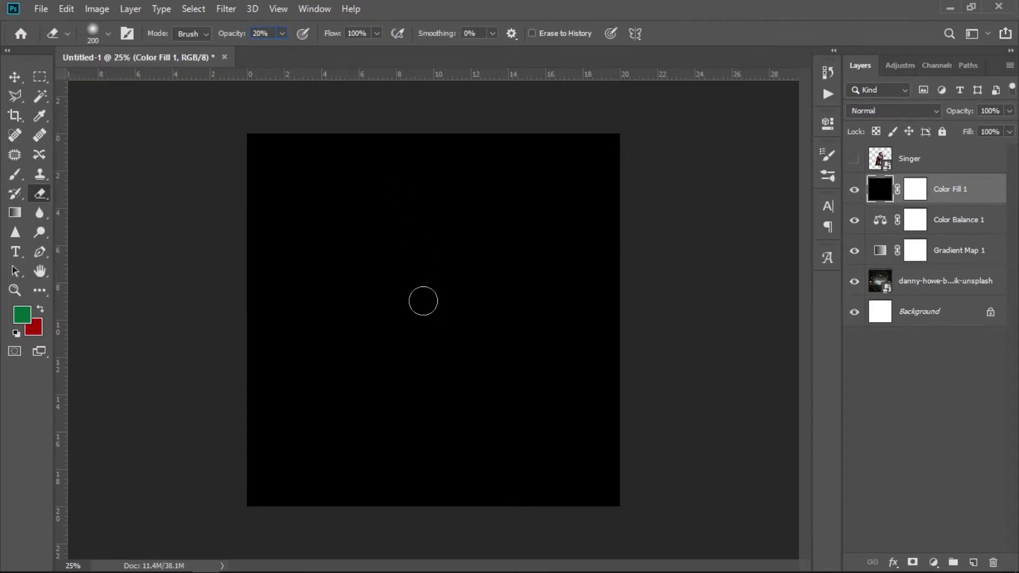
key("bracketright")
key("bracketright")
key("bracketright")
key("bracketright")
key("bracketright")
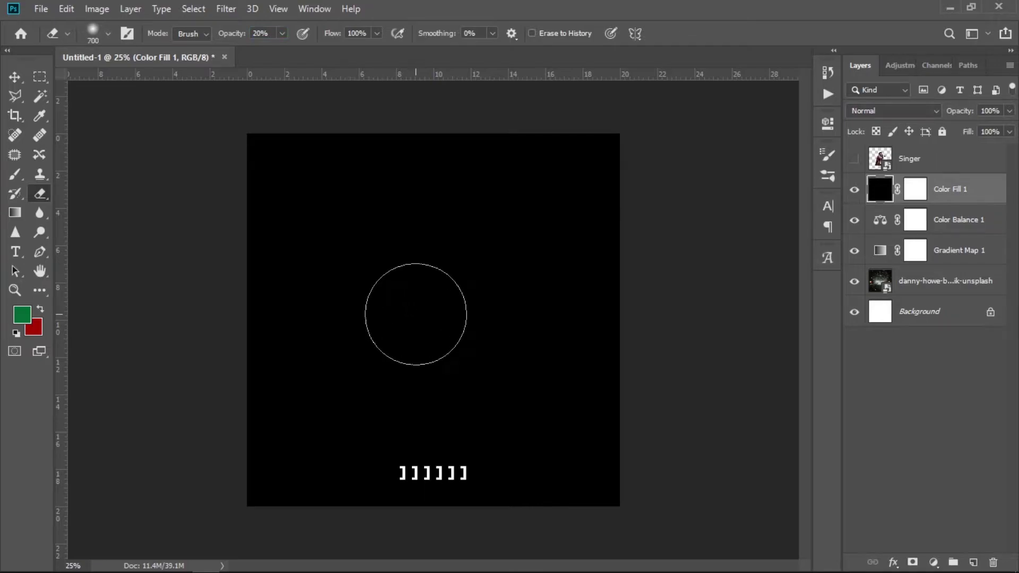
key("bracketright")
key("bracketright")
key("bracketright")
key("bracketright")
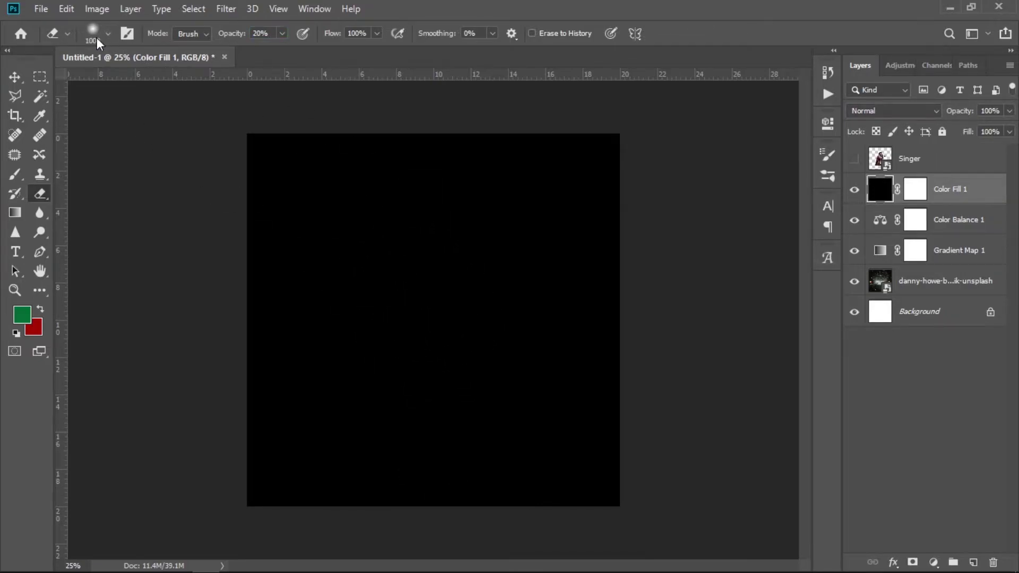
mouse_move(432, 300)
left_mouse_down()
mouse_move(390, 341)
mouse_move(549, 311)
mouse_move(373, 310)
left_mouse_up()
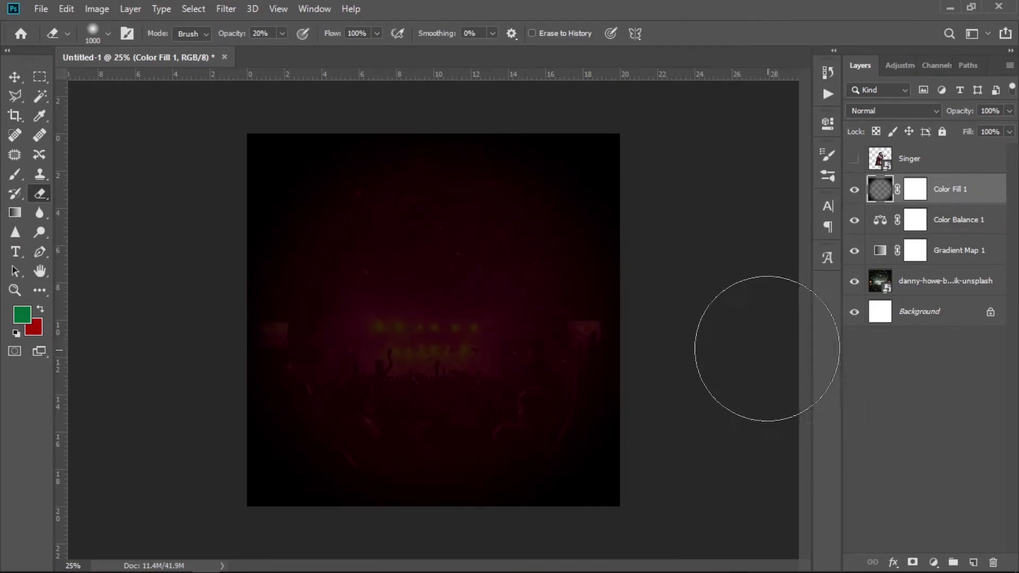
Step: Erase the centre and lower area at 10% opacity with a 2000 px brush
left_click(260, 33)
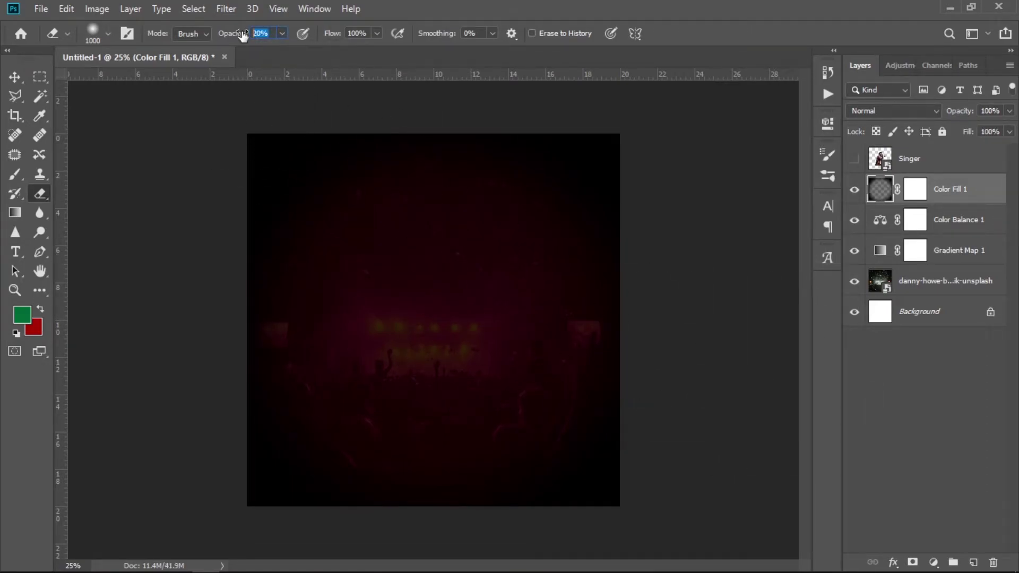
type("10")
key("Return")
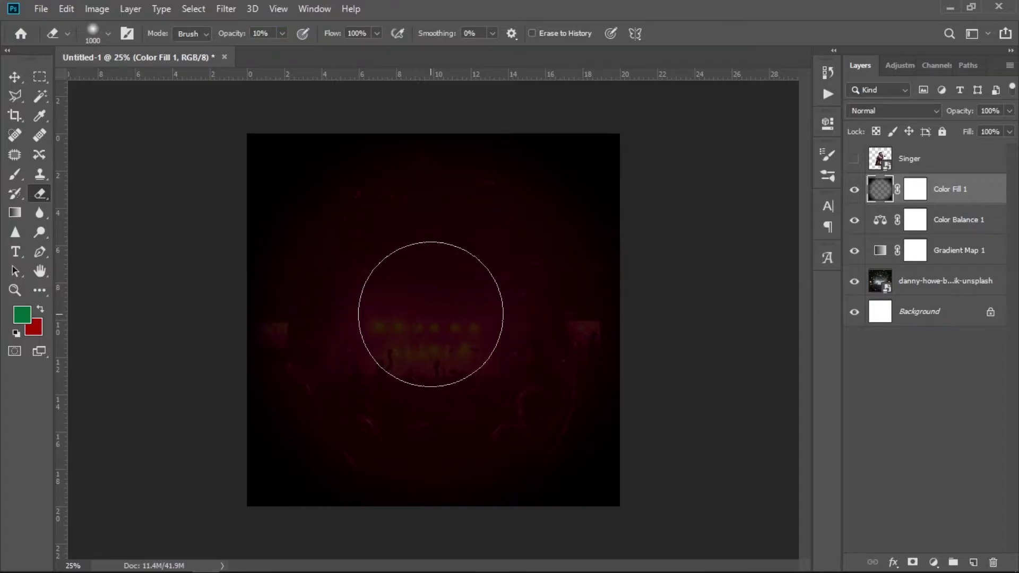
key("bracketright")
key("bracketright")
key("bracketright")
key("bracketright")
key("bracketright")
key("bracketright")
key("bracketright")
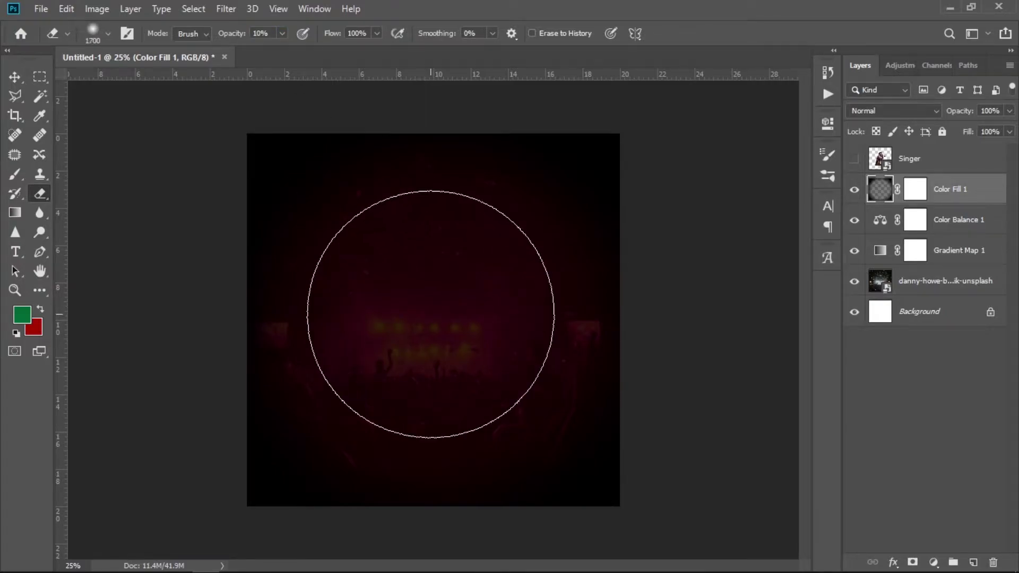
key("bracketright")
key("bracketright")
key("bracketright")
key("bracketright")
key("bracketright")
key("bracketright")
key("bracketright")
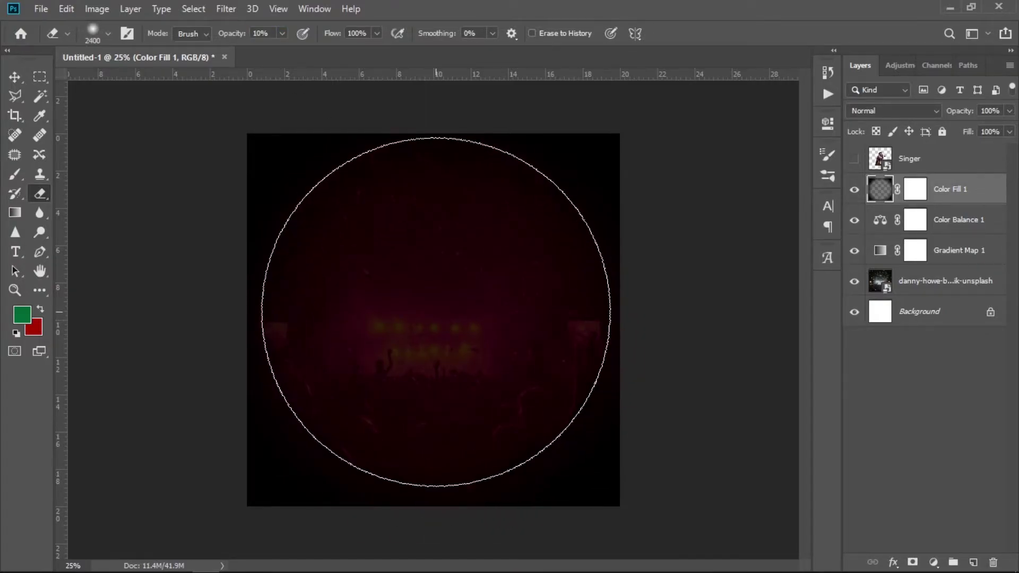
left_click(109, 35)
left_click(174, 62)
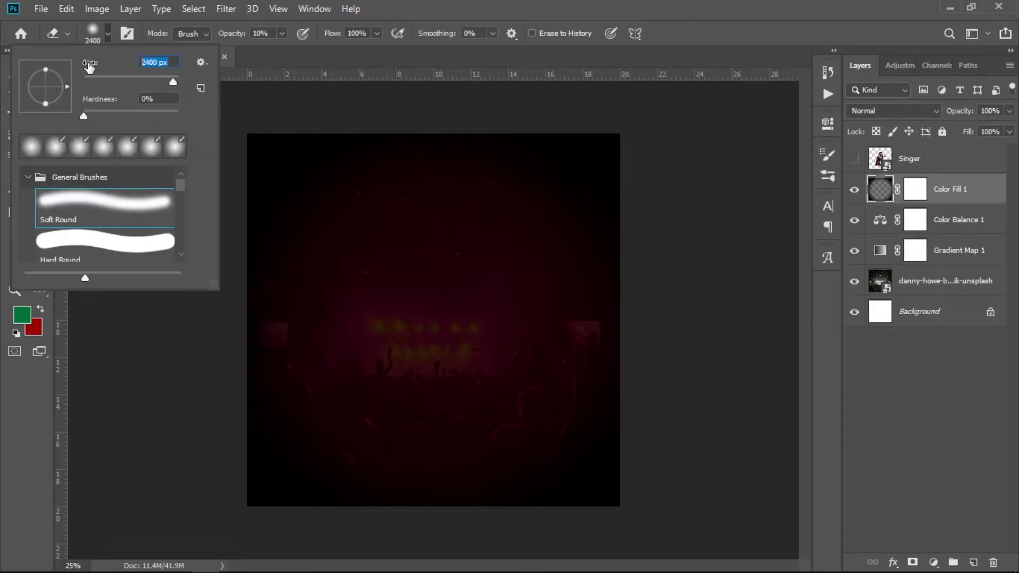
type("2000")
key("Return")
left_click(430, 325)
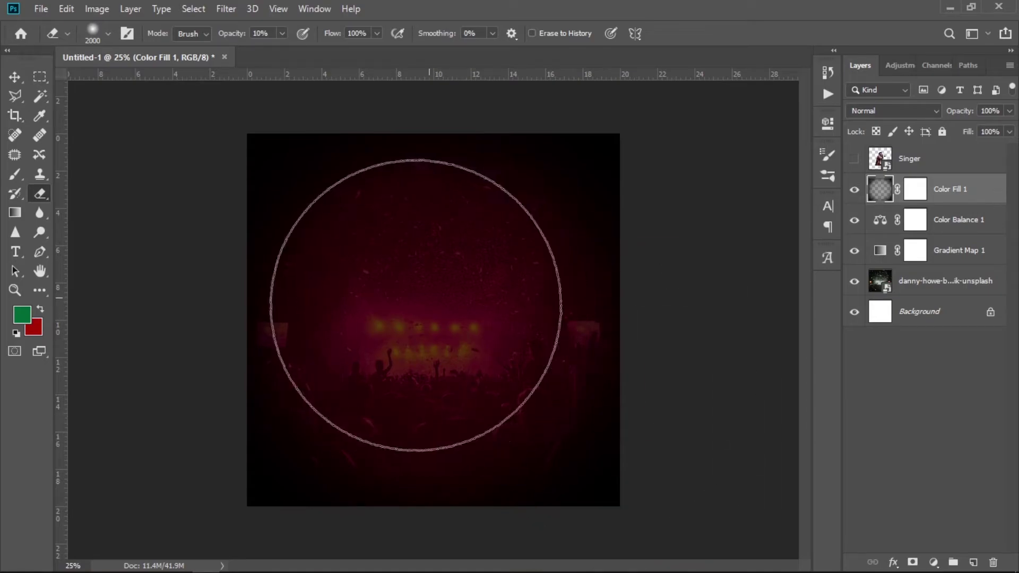
left_click_drag(458, 300, 539, 437)
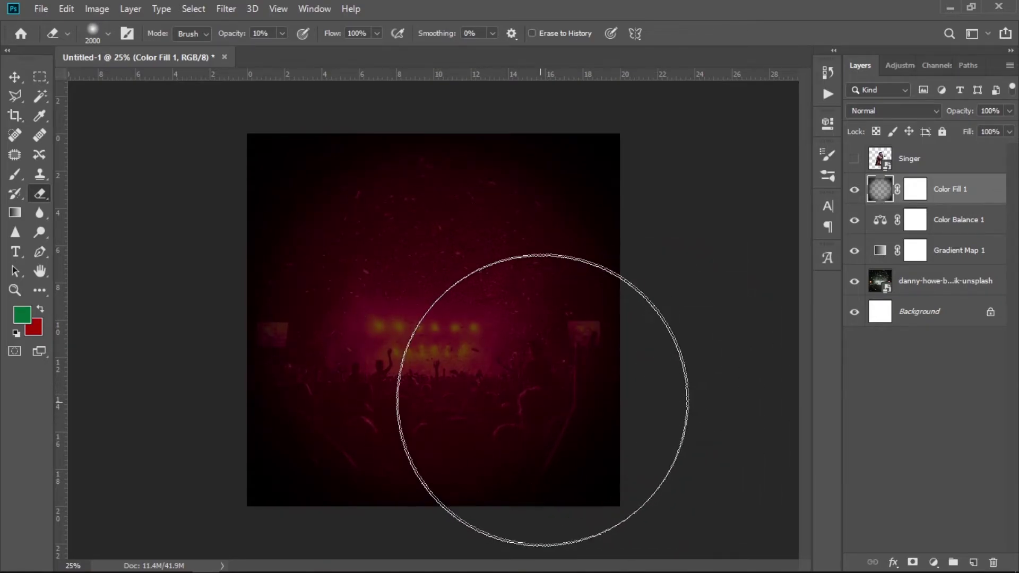
Step: Softly erase across the canvas with a 3000 px brush at 5% opacity
left_click(108, 33)
double_click(170, 62)
type("3000")
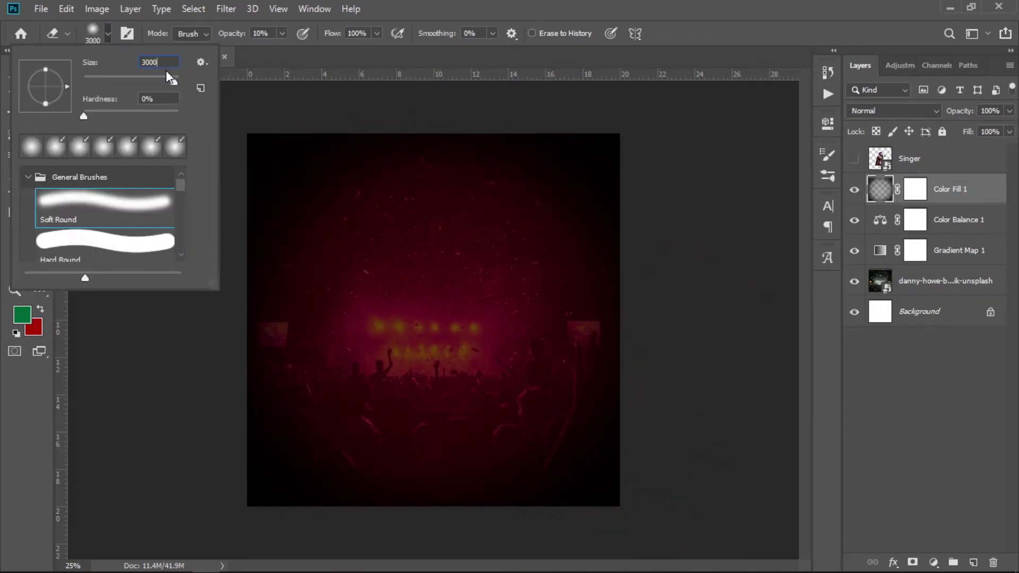
type("5")
key("Return")
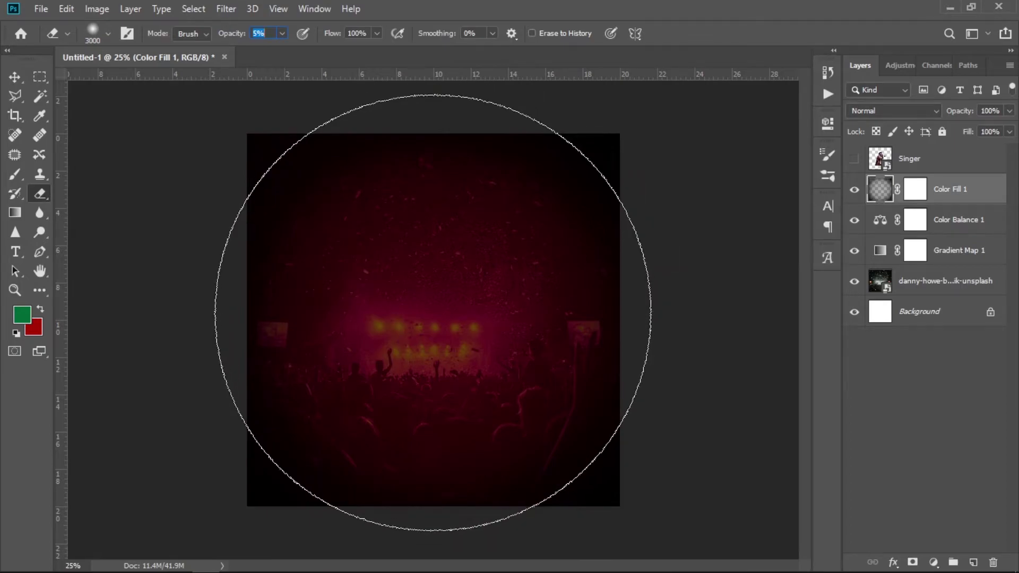
left_click(437, 311)
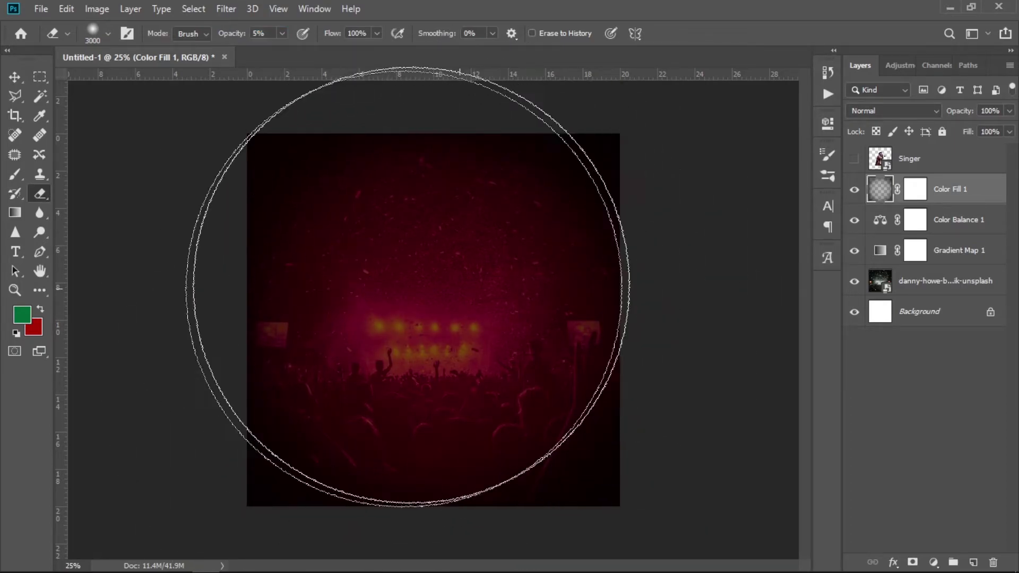
left_click_drag(437, 311, 462, 427)
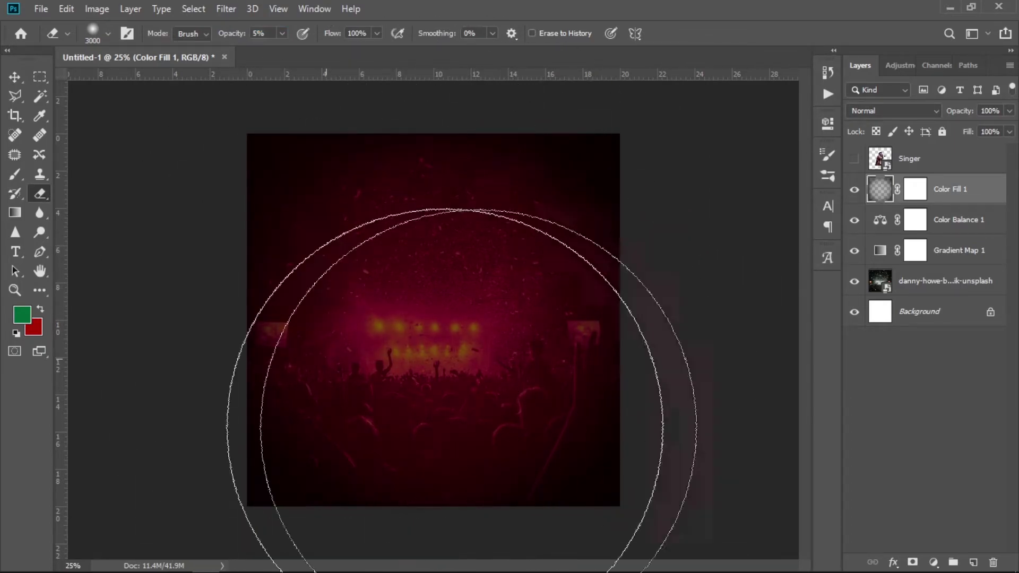
left_click(14, 77)
Step: Rename the Color Fill 1 layer to Vignette
left_click(641, 265)
left_click(854, 192)
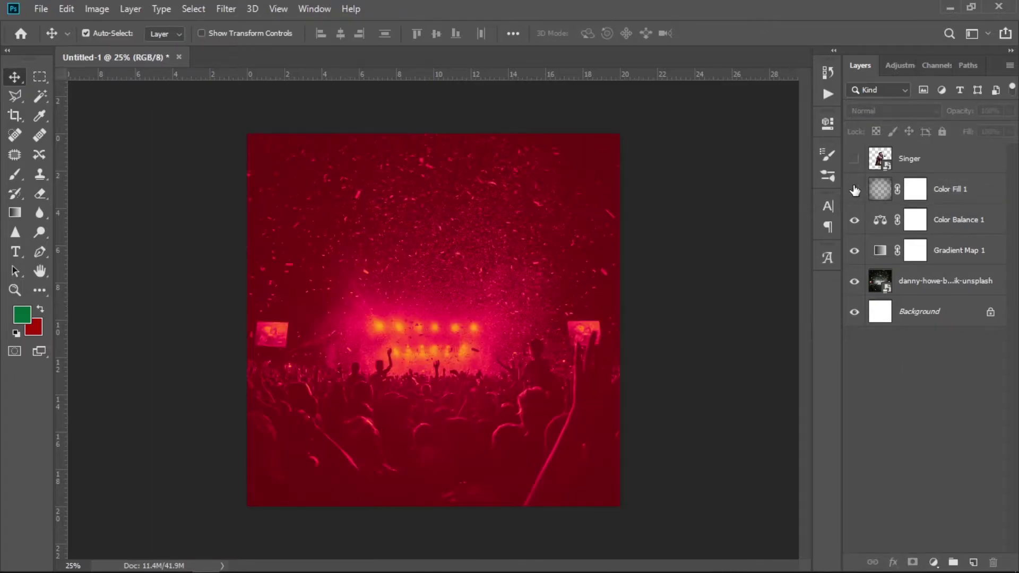
double_click(956, 189)
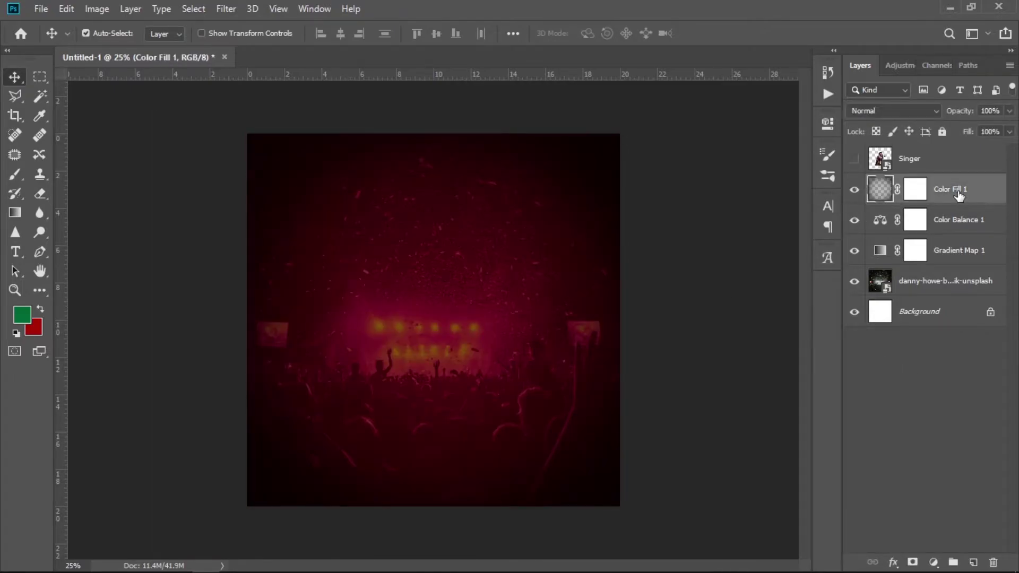
type("Vignette")
left_click(941, 375)
Step: Group the crowd photo, Gradient Map, Color Balance and Vignette layers into BACKGROUND
left_click(957, 260)
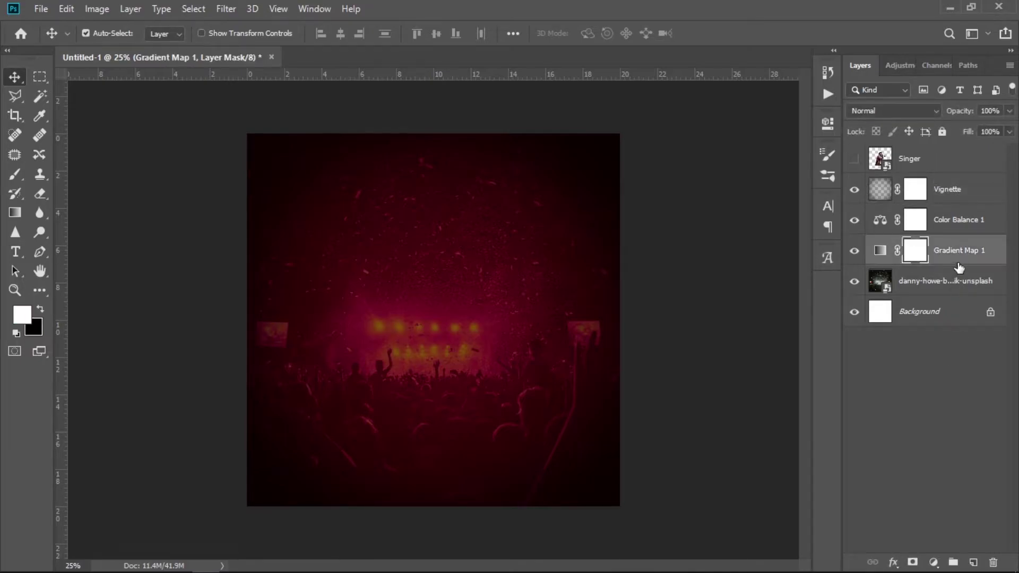
left_click(963, 229, "shift")
left_click(962, 197, "ctrl")
left_click(955, 283, "ctrl")
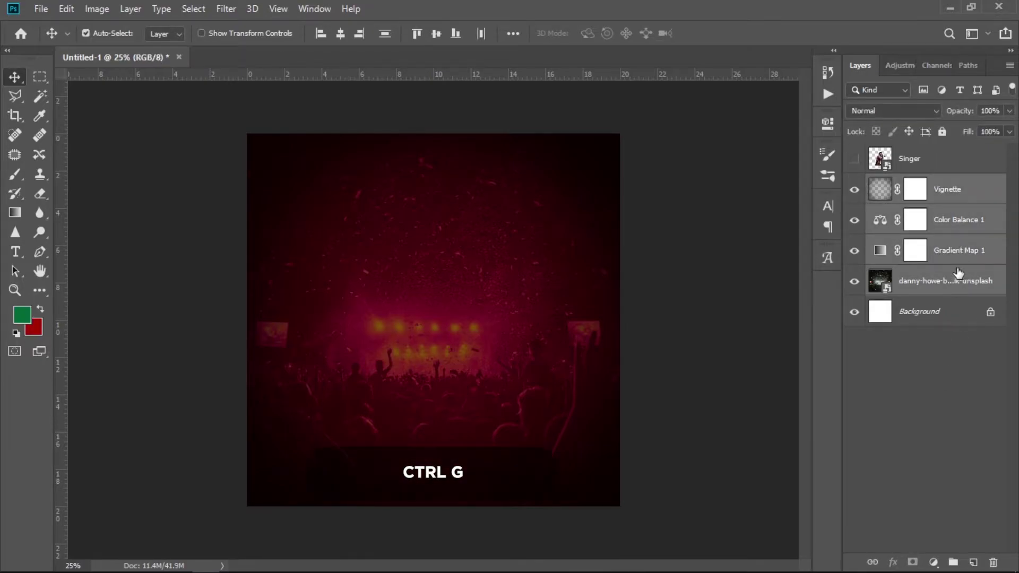
key("ctrl+g")
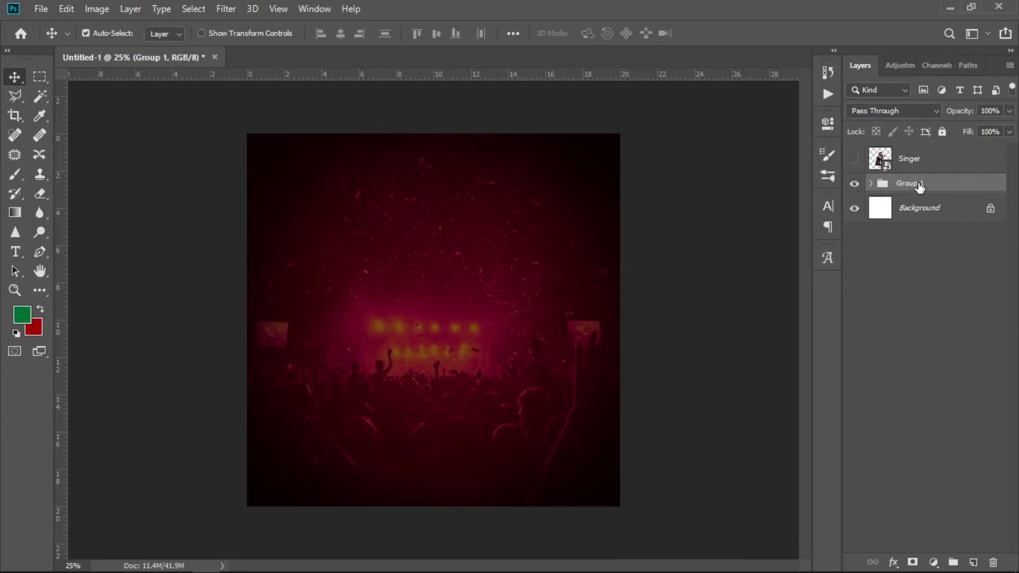
double_click(919, 184)
type("BACKGROUND")
left_click(913, 250)
Step: Show the Singer layer, scale it to about 171.6% and shift it down
left_click(855, 159)
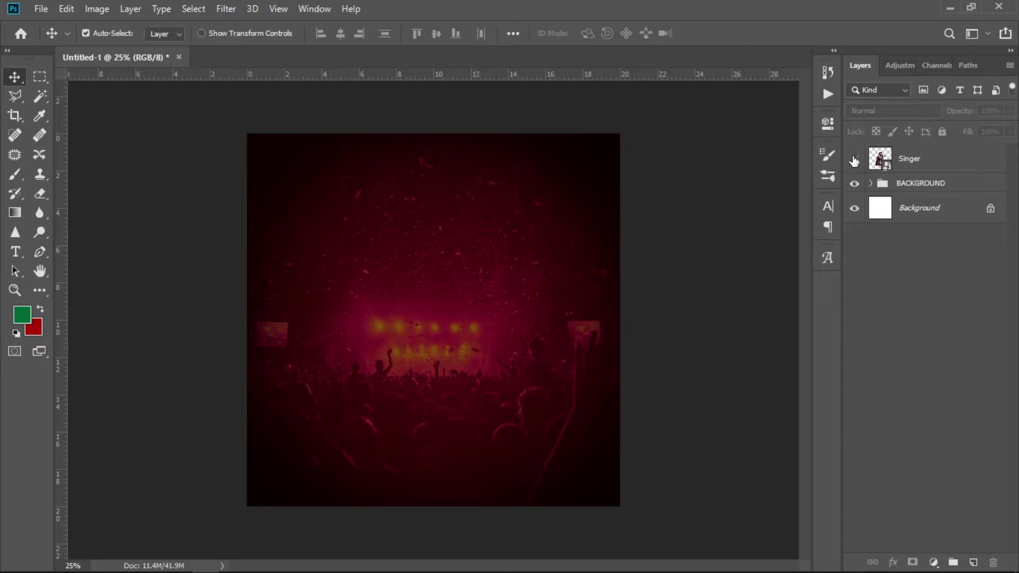
left_click(950, 174)
key("ctrl+minus")
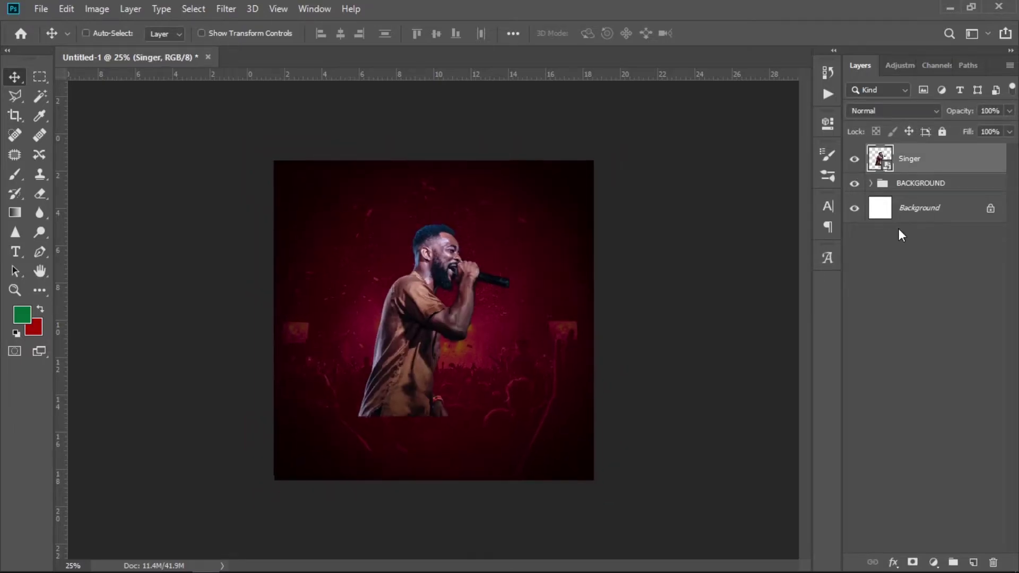
key("ctrl+t")
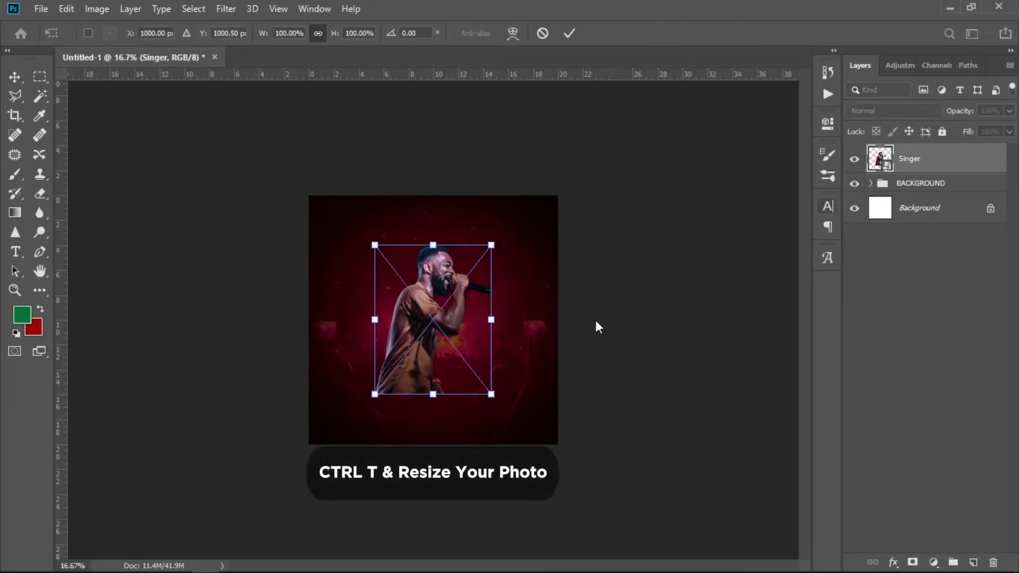
left_click_drag(492, 396, 534, 448)
mouse_move(422, 385)
left_mouse_down()
mouse_move(428, 407)
mouse_move(438, 407)
left_mouse_up()
key("Return")
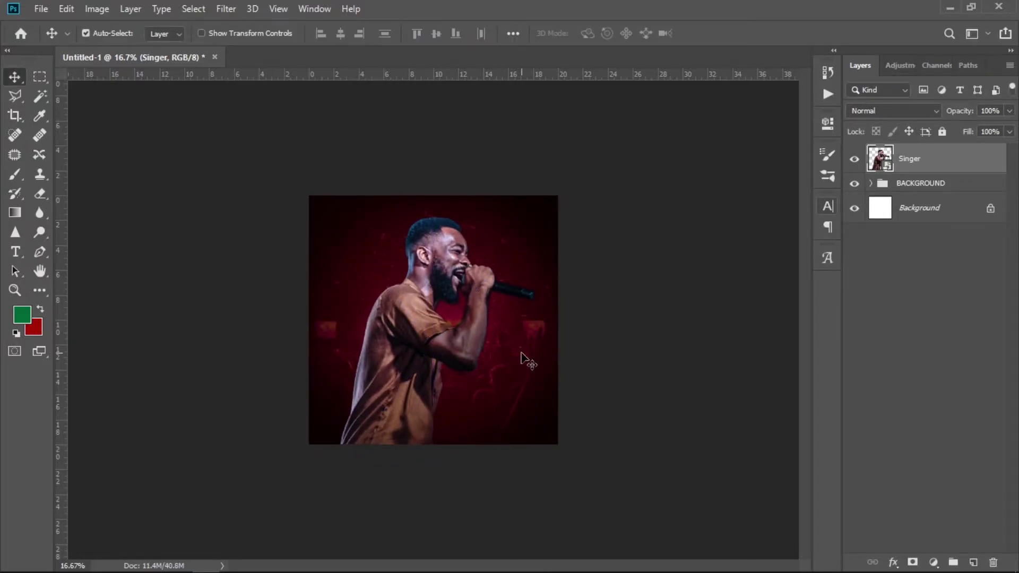
left_click(936, 298)
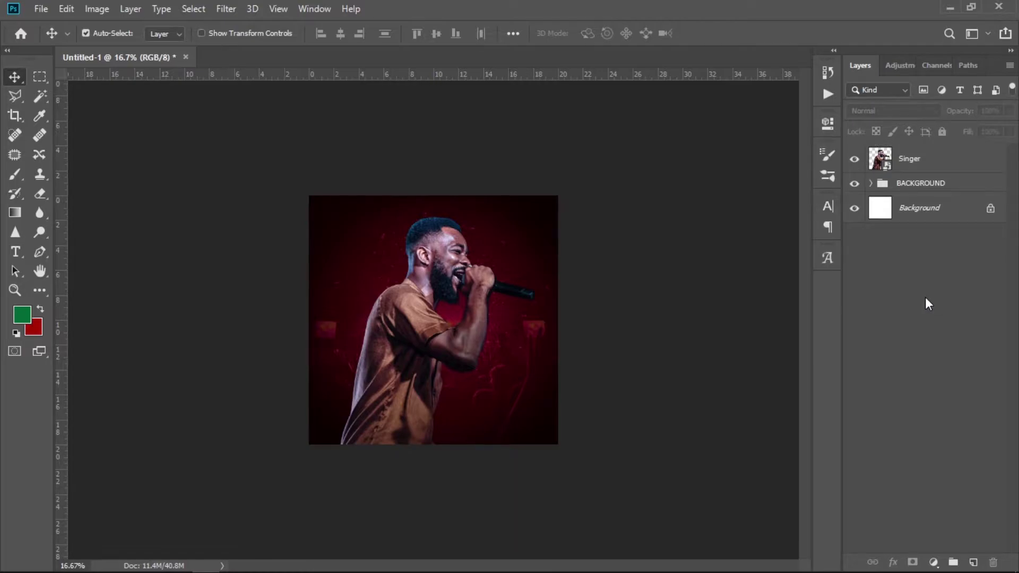
Step: Add a Brightness/Contrast layer of 40/30 clipped to the Singer layer
left_click(935, 562)
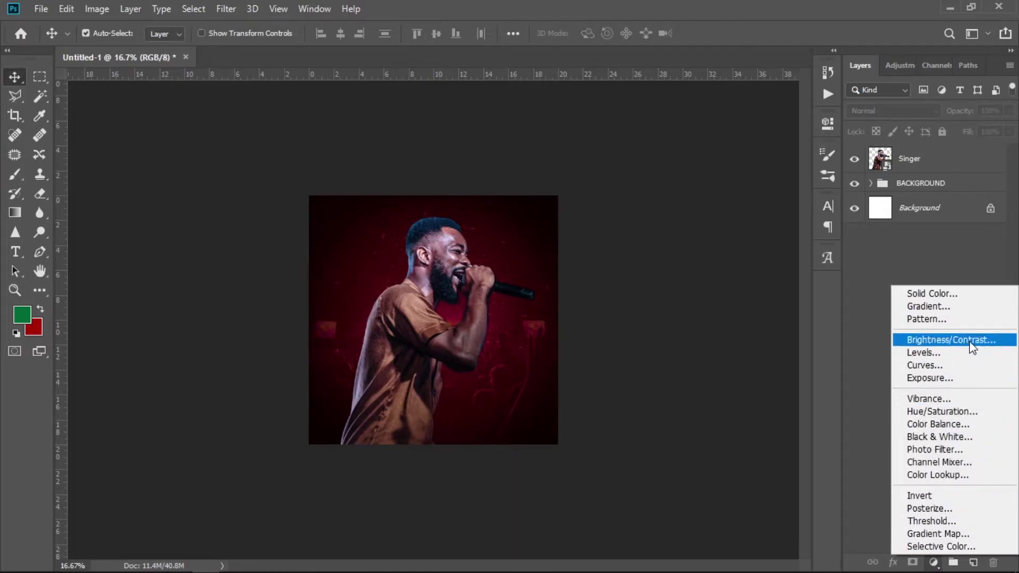
left_click(949, 339)
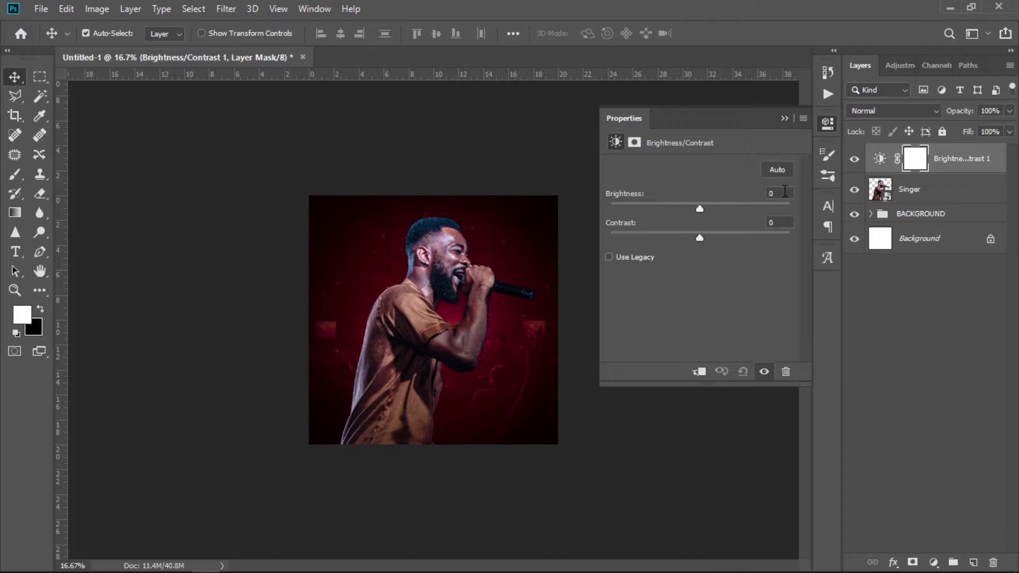
type("40")
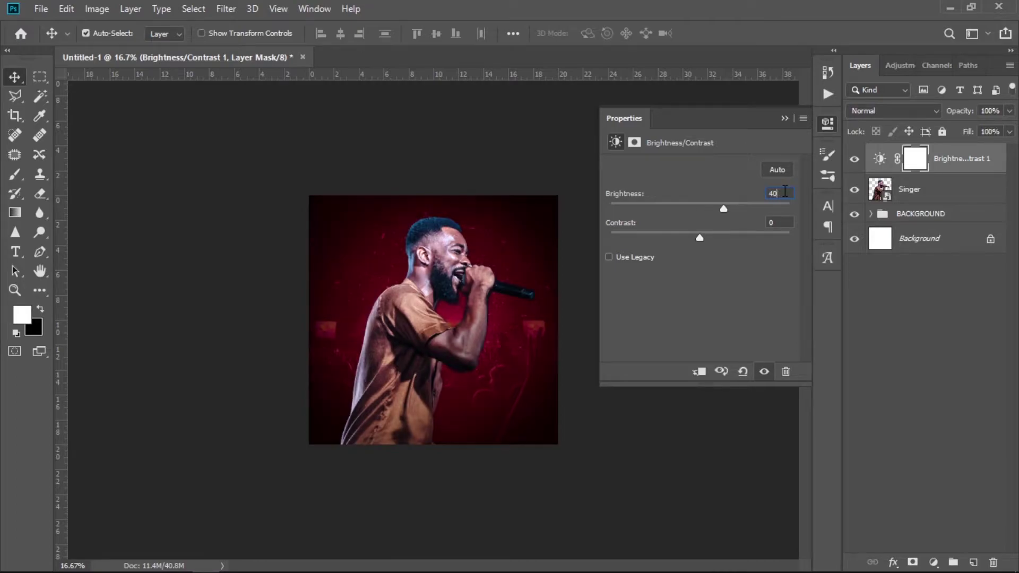
left_click(783, 220)
type("30")
left_click(697, 373)
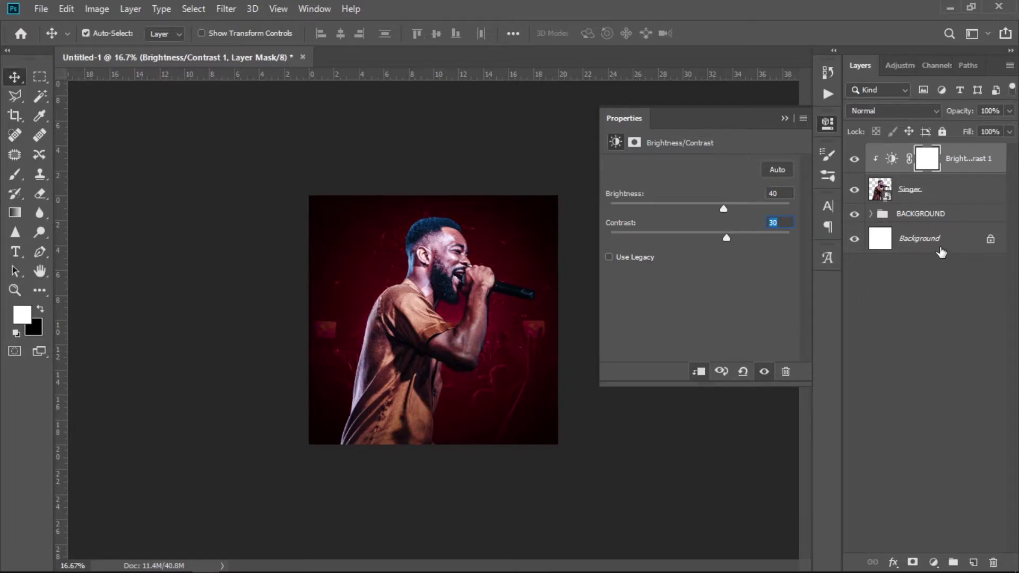
left_click(982, 192)
left_click(986, 162)
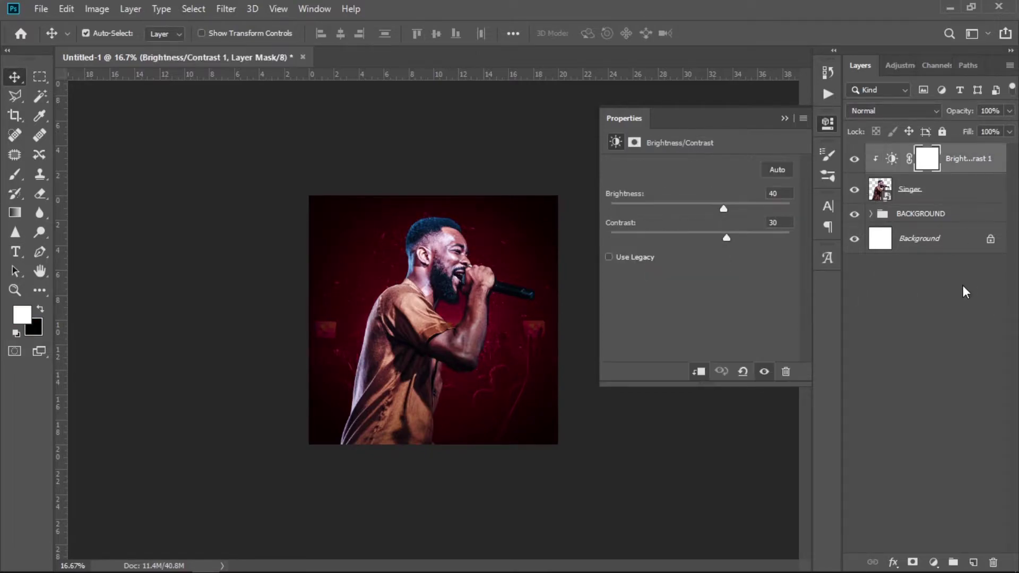
Step: Add a clipped Black & White layer at 50% opacity and 50% fill
left_click(934, 562)
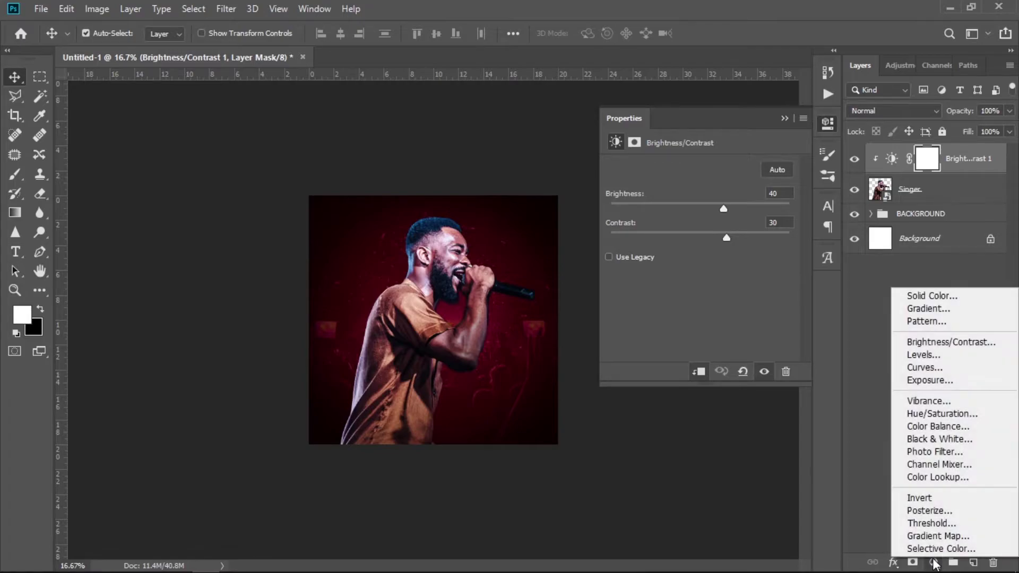
left_click(956, 440)
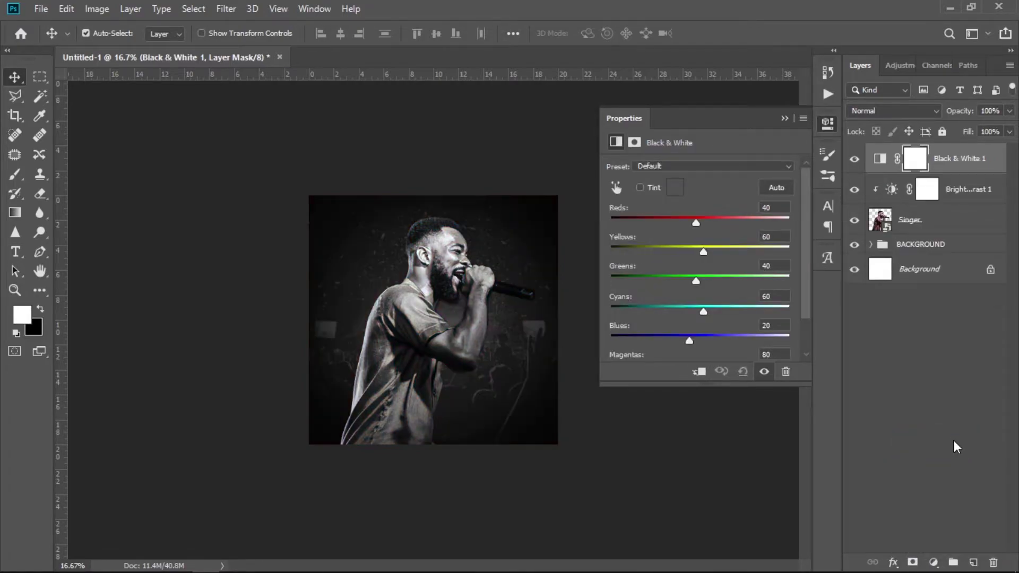
left_click(699, 372)
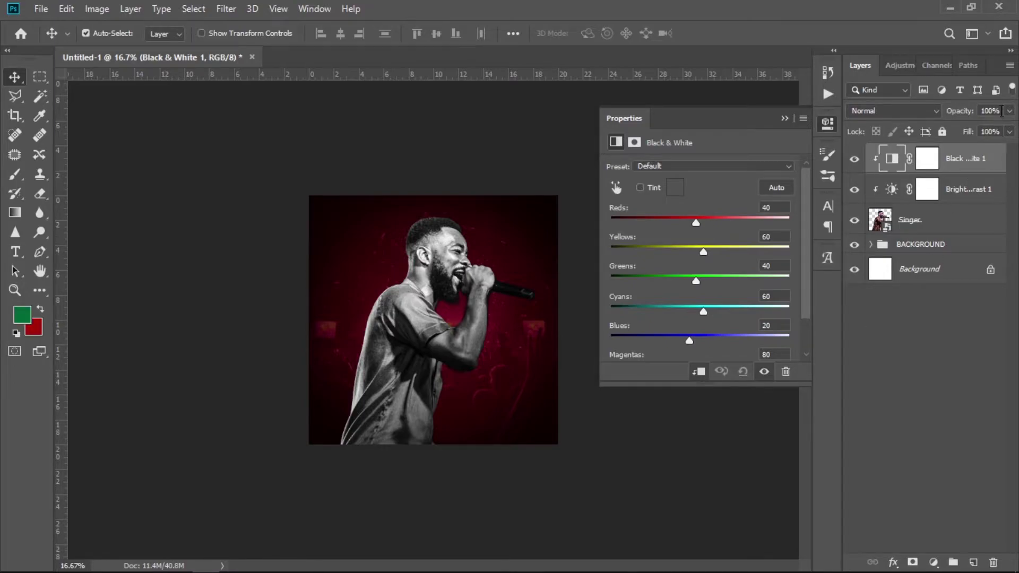
left_click(970, 113)
type("50")
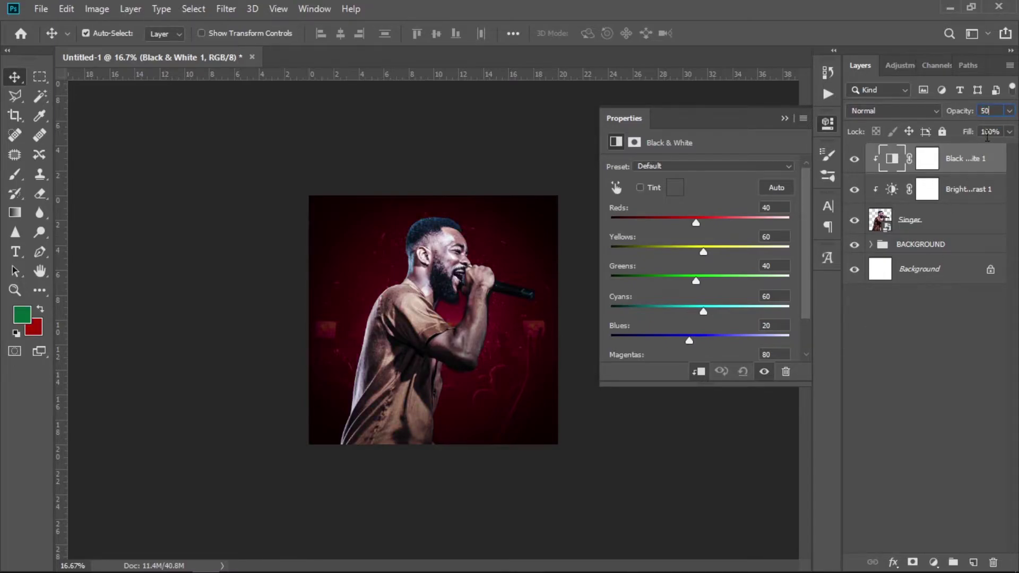
left_click(980, 133)
type("50")
left_click(856, 160)
Step: Add a Curves 1 S-curve clipped to Singer at 50% opacity and 50% fill
left_click(934, 563)
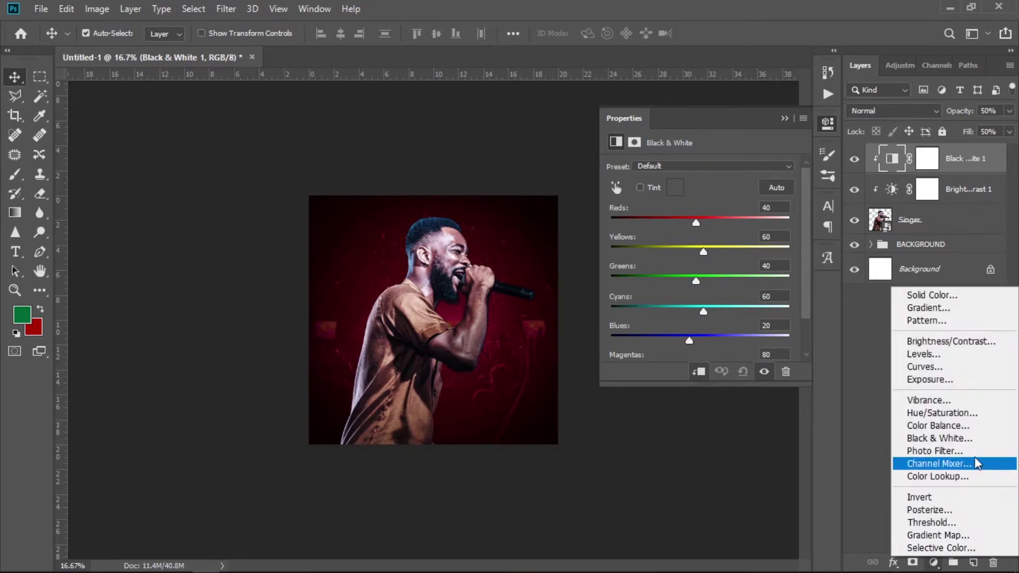
left_click(975, 372)
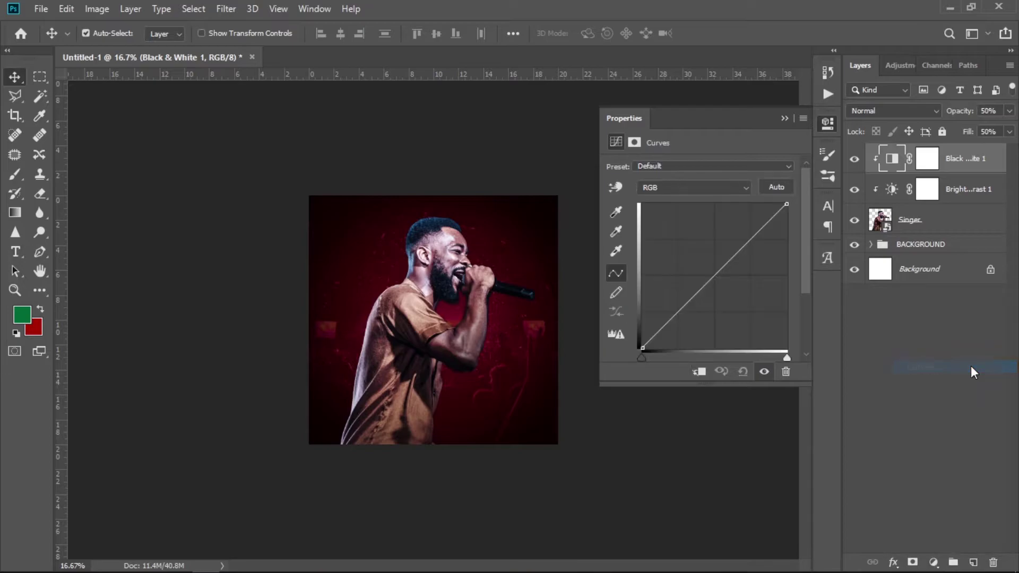
left_click(744, 246)
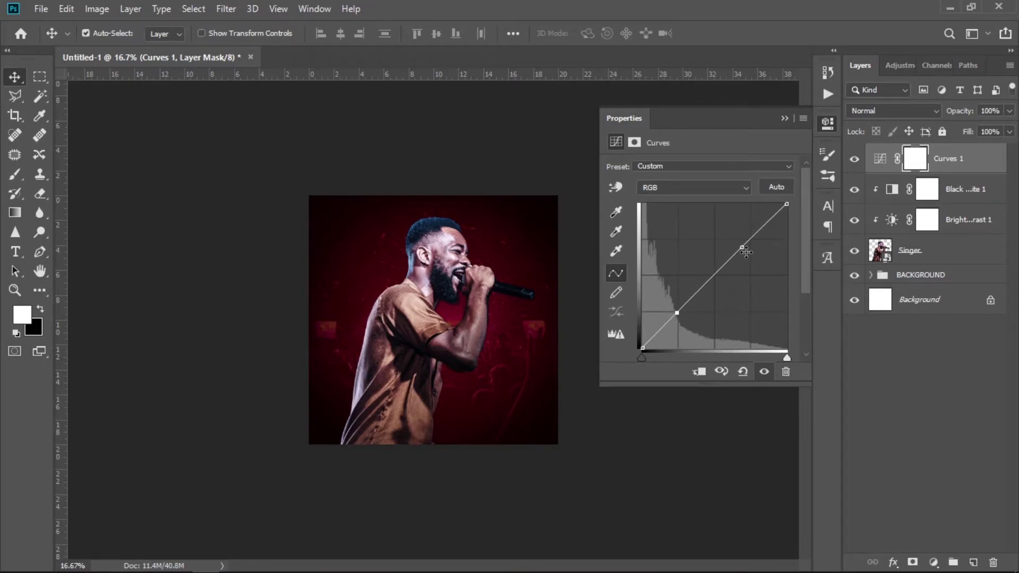
left_click_drag(677, 313, 695, 330)
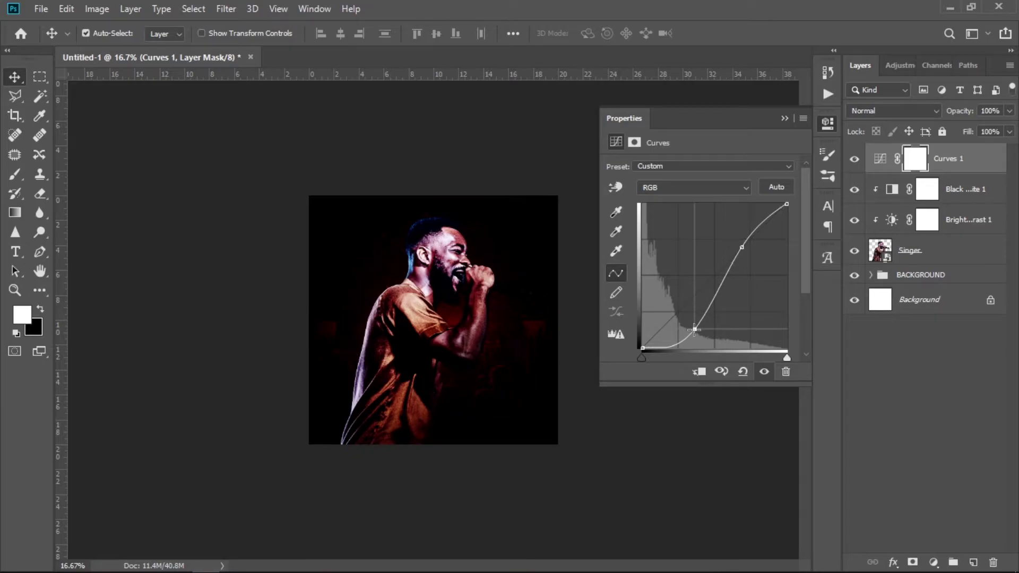
left_click(701, 372)
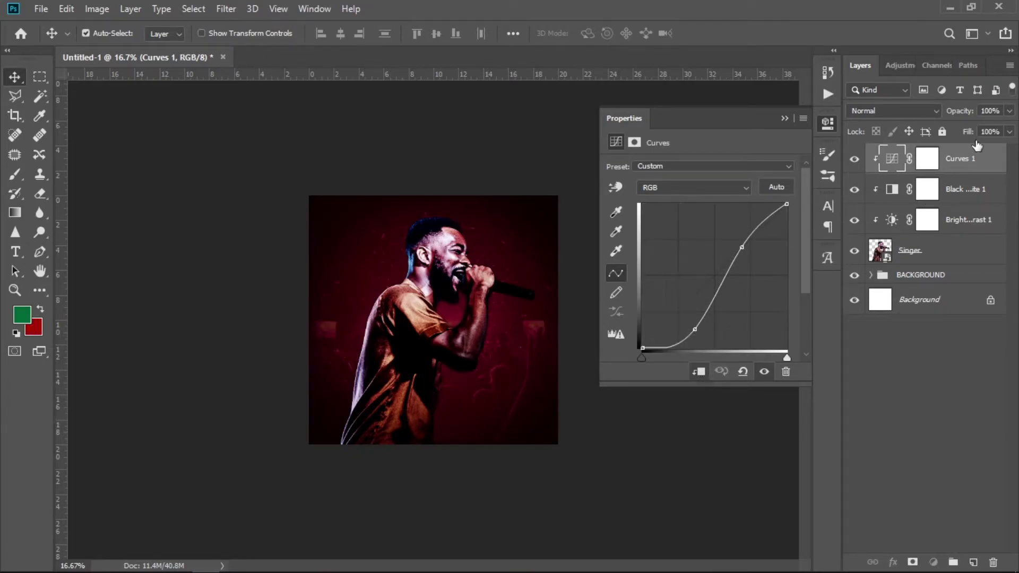
type("50")
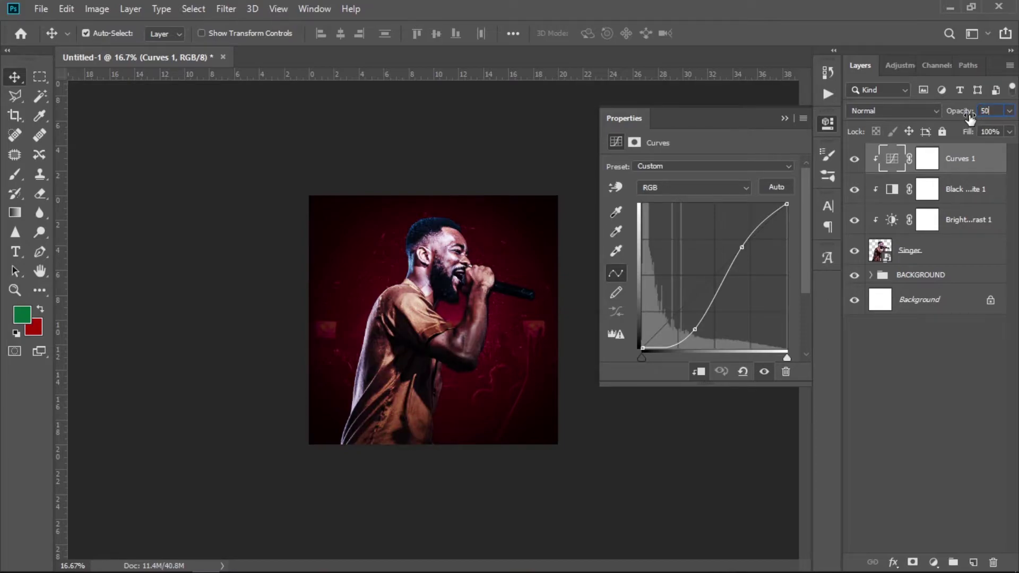
double_click(991, 132)
type("50")
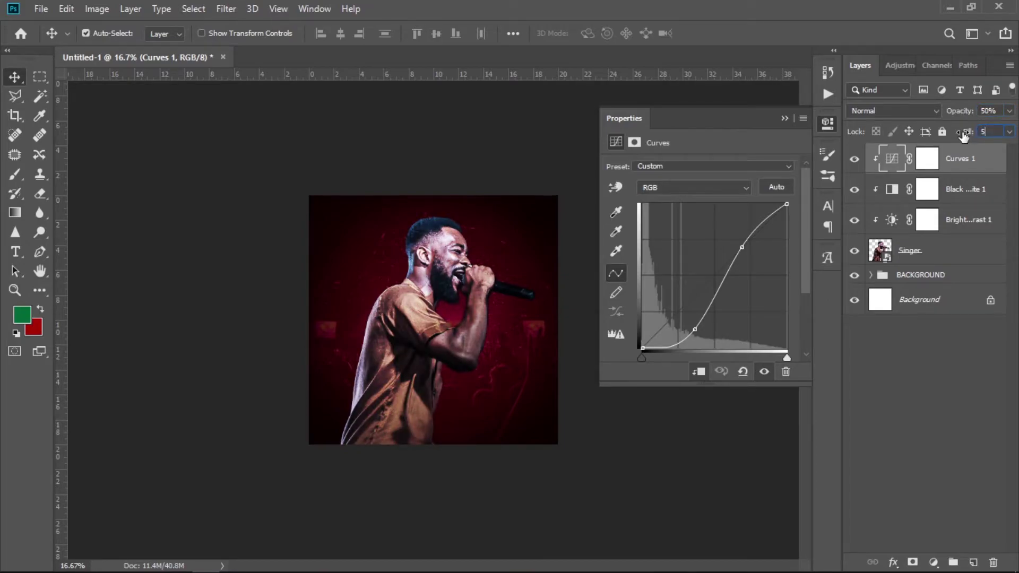
left_click(856, 161)
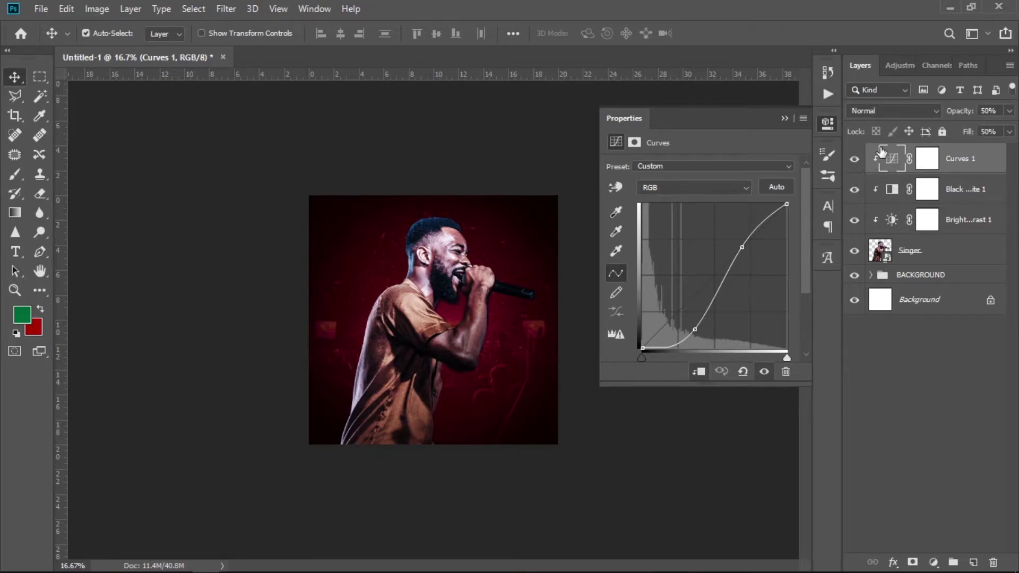
Step: Add a Gradient Map adjustment layer clipped to the singer
left_click(965, 478)
left_click(934, 562)
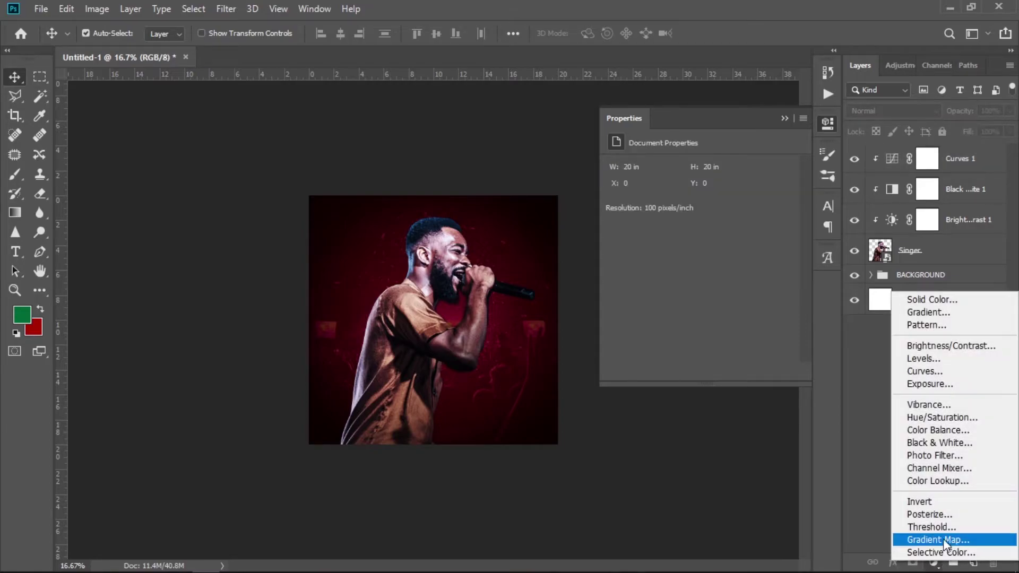
left_click(976, 541)
left_click(700, 373)
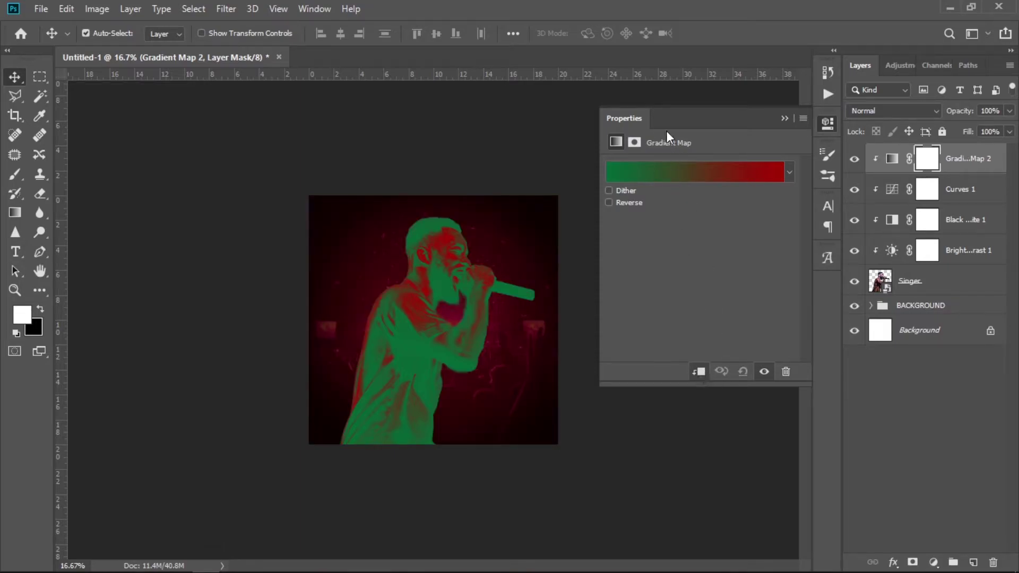
Step: Set the gradient map's left colour stop to black (#000000)
left_click(666, 176)
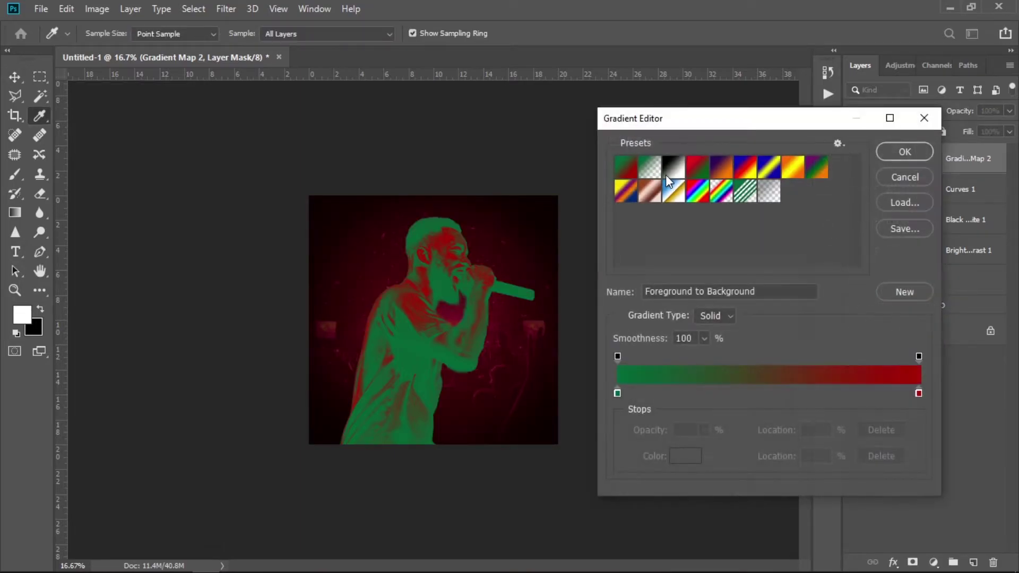
left_click(618, 394)
left_click(678, 455)
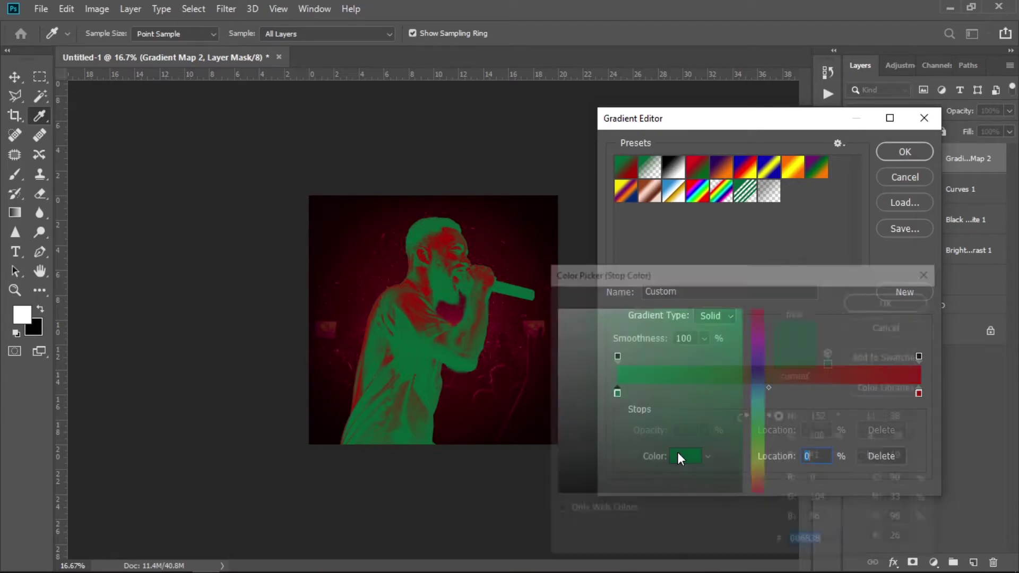
left_click_drag(614, 376, 546, 508)
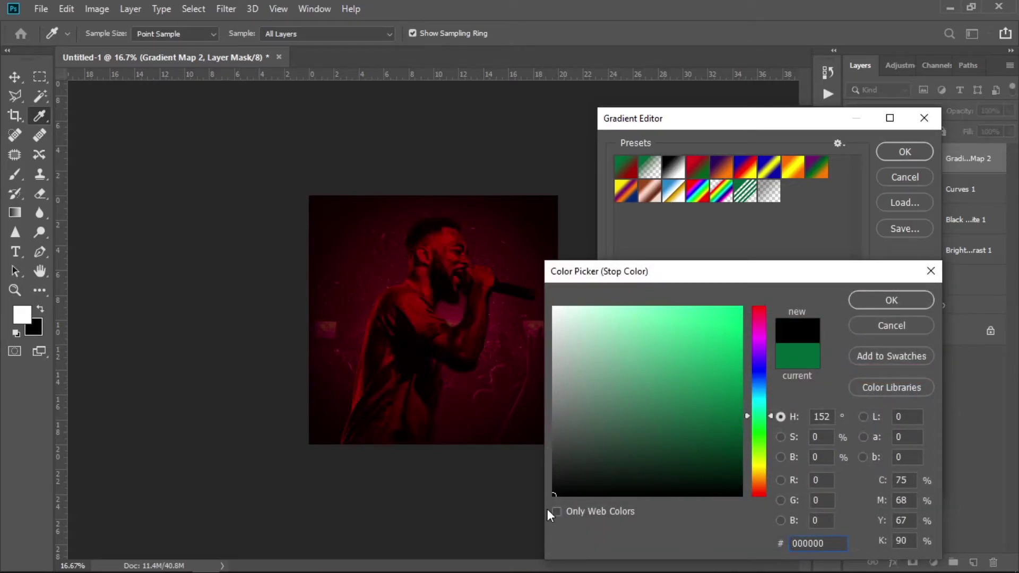
double_click(833, 543)
left_click(837, 544)
left_click(894, 300)
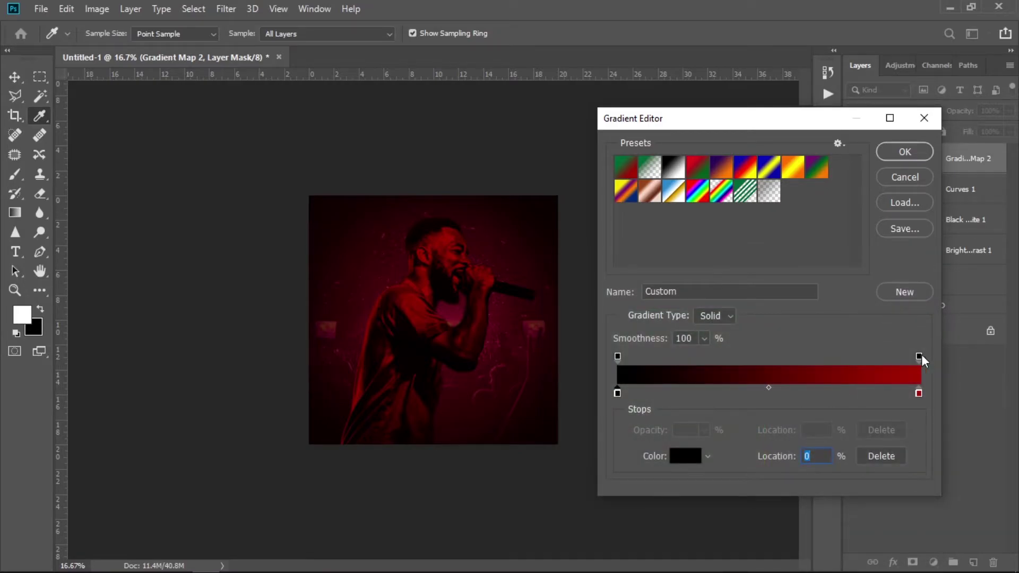
Step: Set the right stop to pure red #FF0000 and apply the black-to-red gradient
left_click(920, 393)
left_click(690, 457)
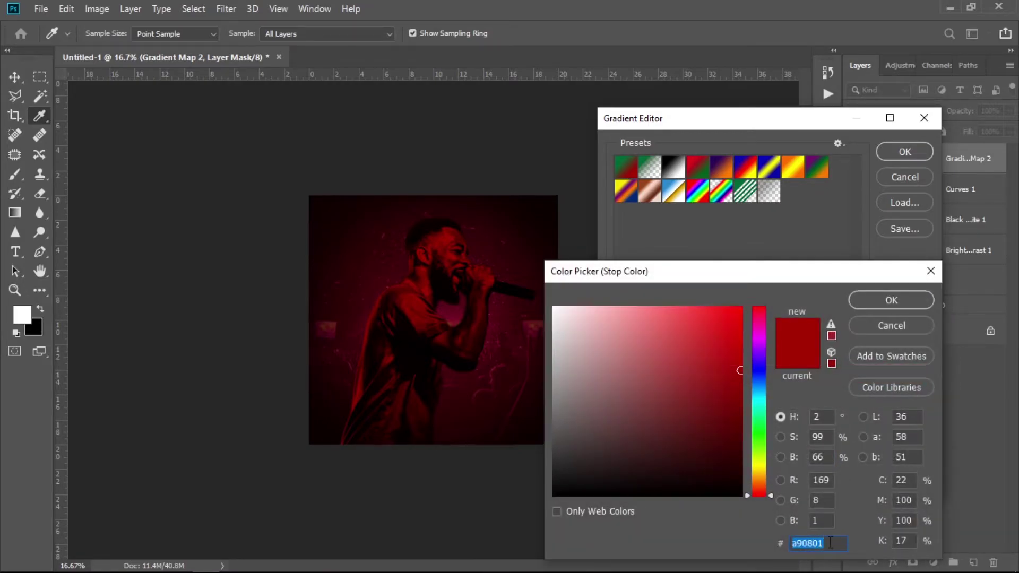
type("FF")
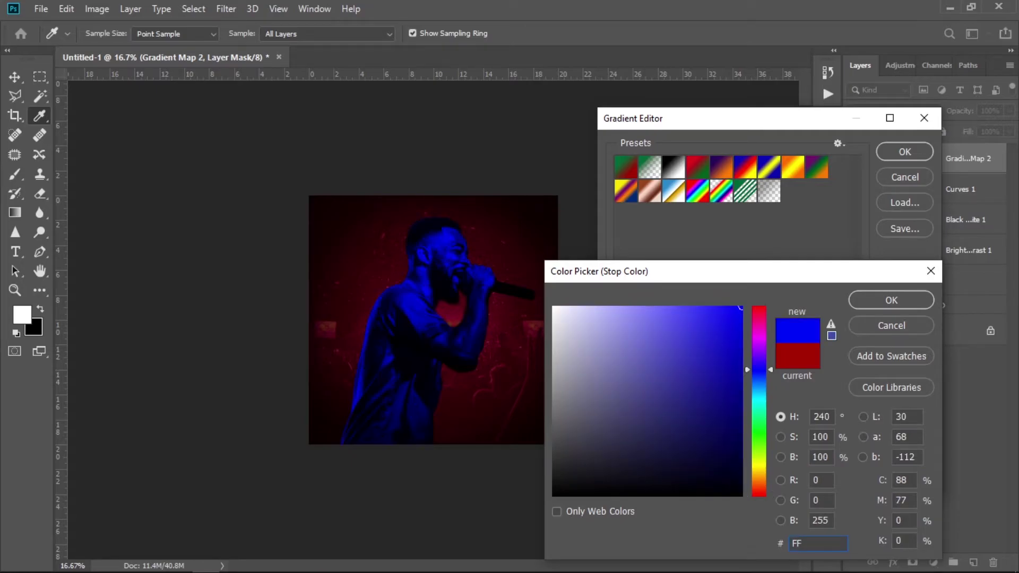
type("0000")
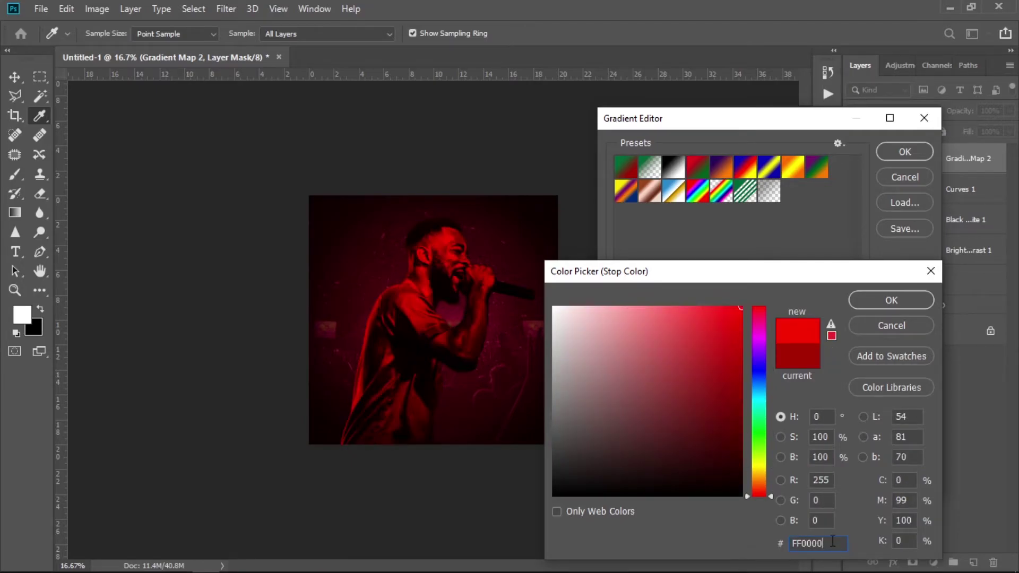
left_click(896, 298)
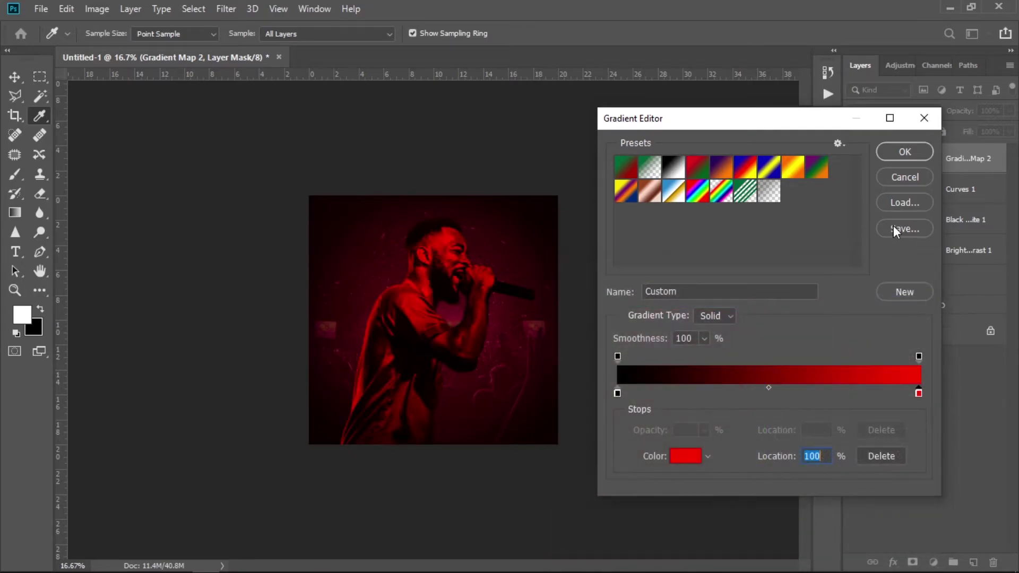
left_click(901, 153)
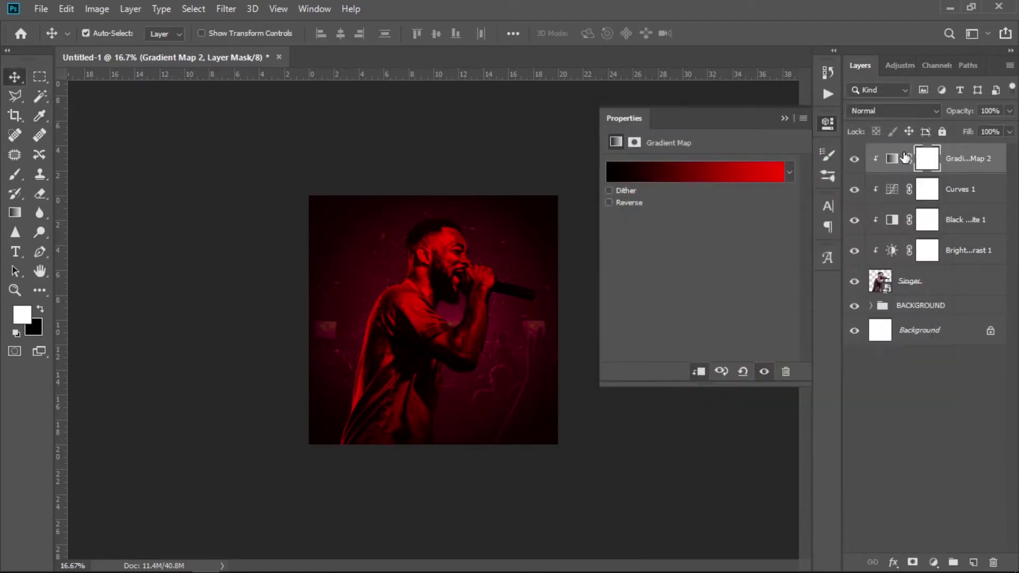
left_click(988, 164)
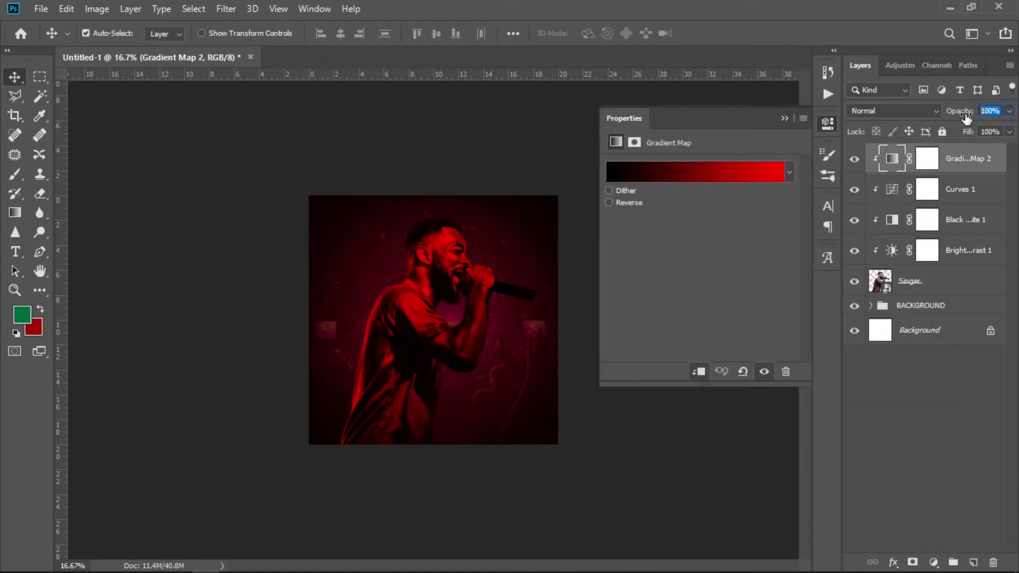
Step: Set Gradient Map 2 to 50% opacity and 50% fill, then compare it on and off
left_click_drag(970, 113, 966, 117)
left_click(998, 131)
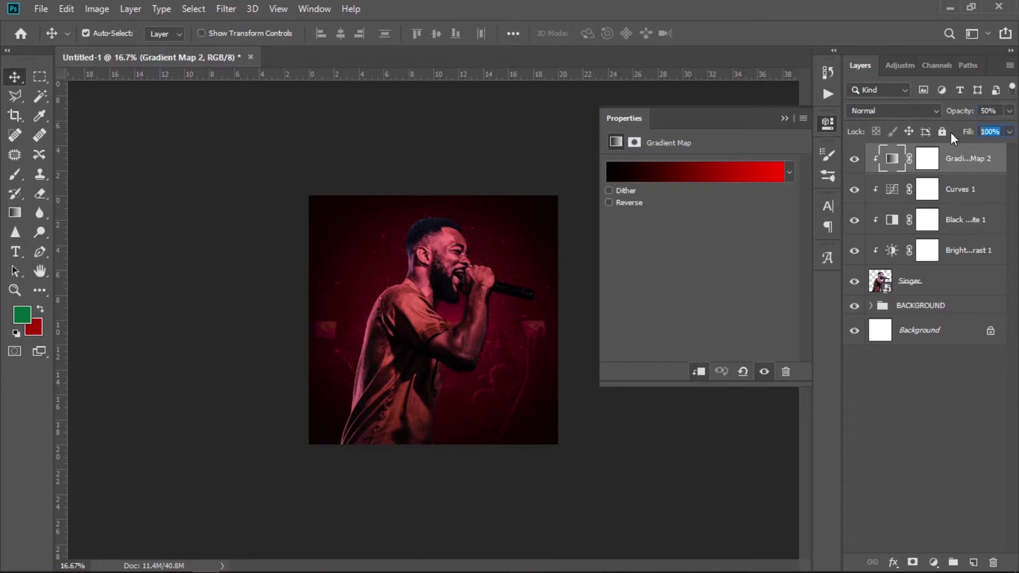
type("50")
key("Return")
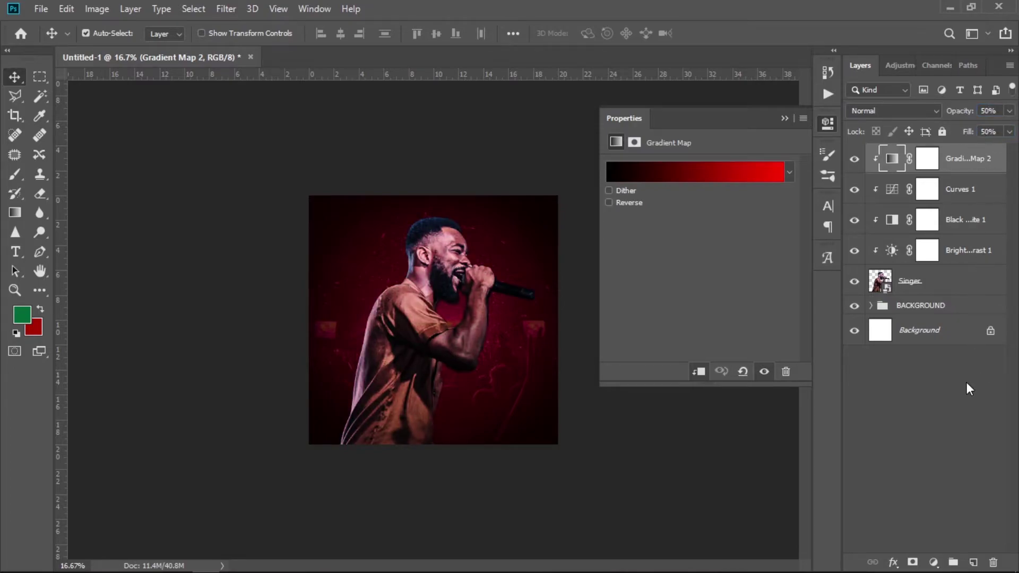
left_click(966, 382)
left_click(855, 158)
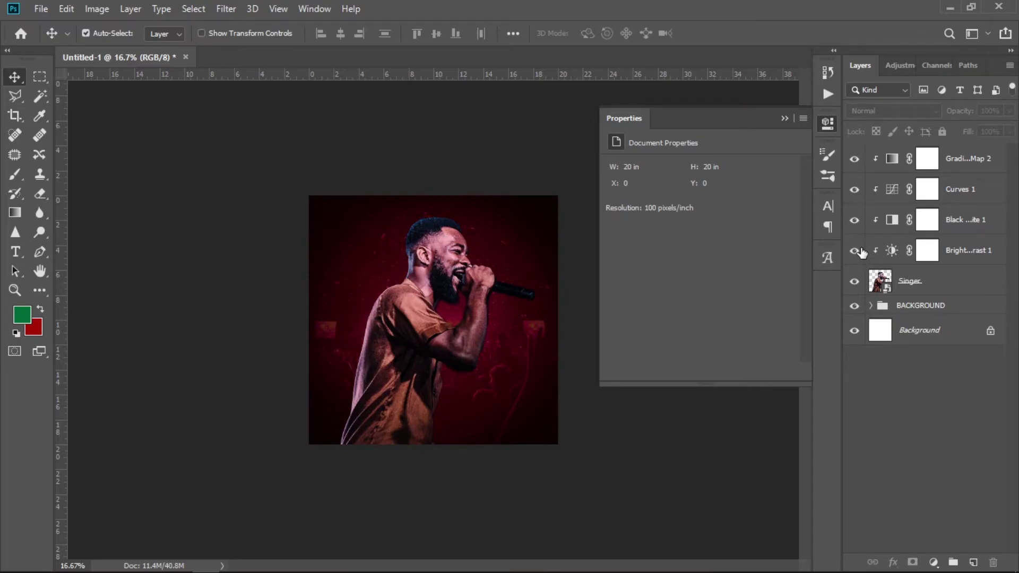
Step: Group Singer, Brightness/Contrast, Black & White, Curves 1 and Gradient Map 2 into a folder named MODEL
left_click(956, 289)
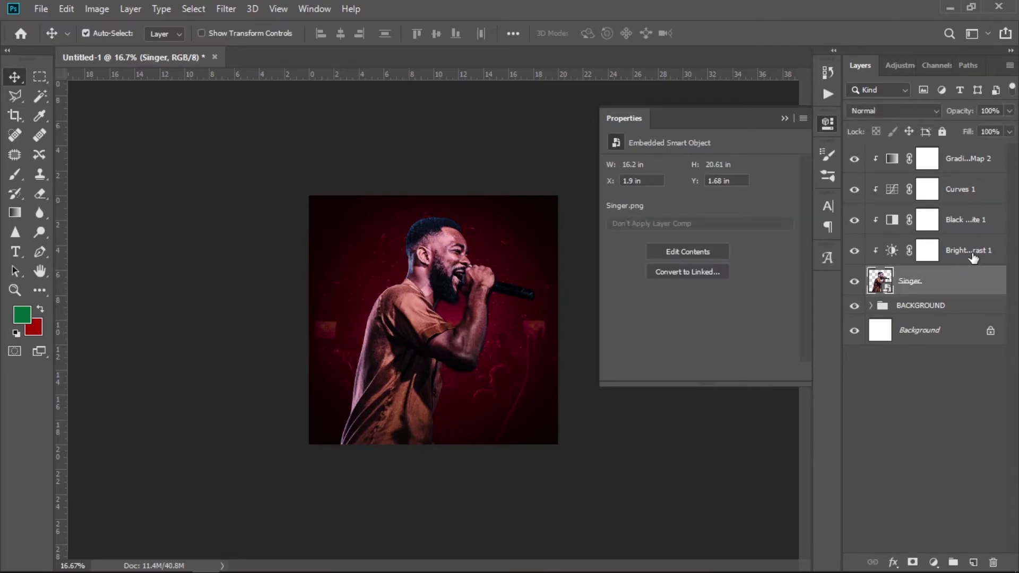
left_click(971, 258, "shift")
left_click(976, 230, "shift")
left_click(974, 192, "shift")
left_click(974, 162, "shift")
key("ctrl+g")
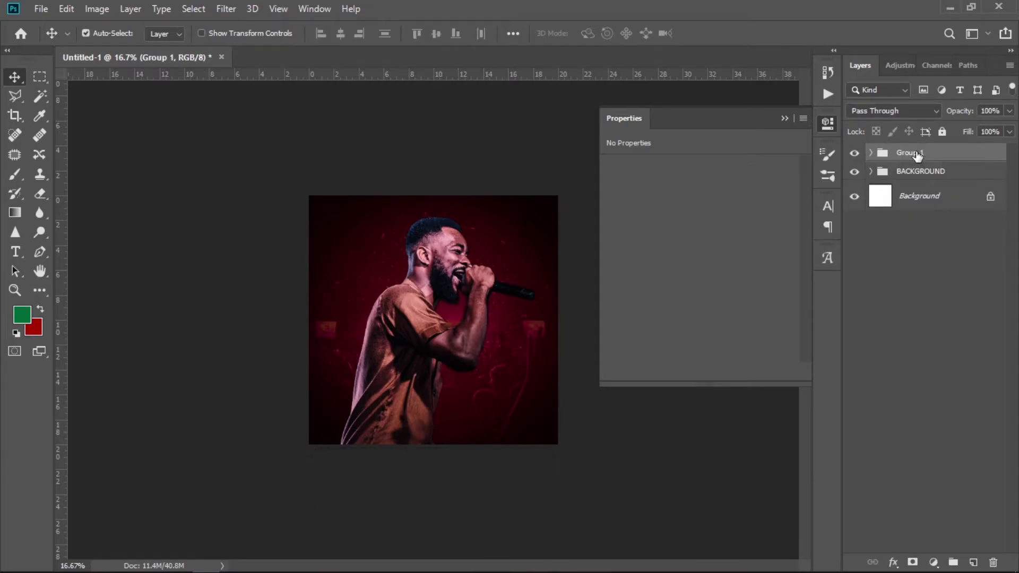
double_click(918, 153)
type("MODEL")
key("Return")
left_click(921, 239)
left_click(784, 118)
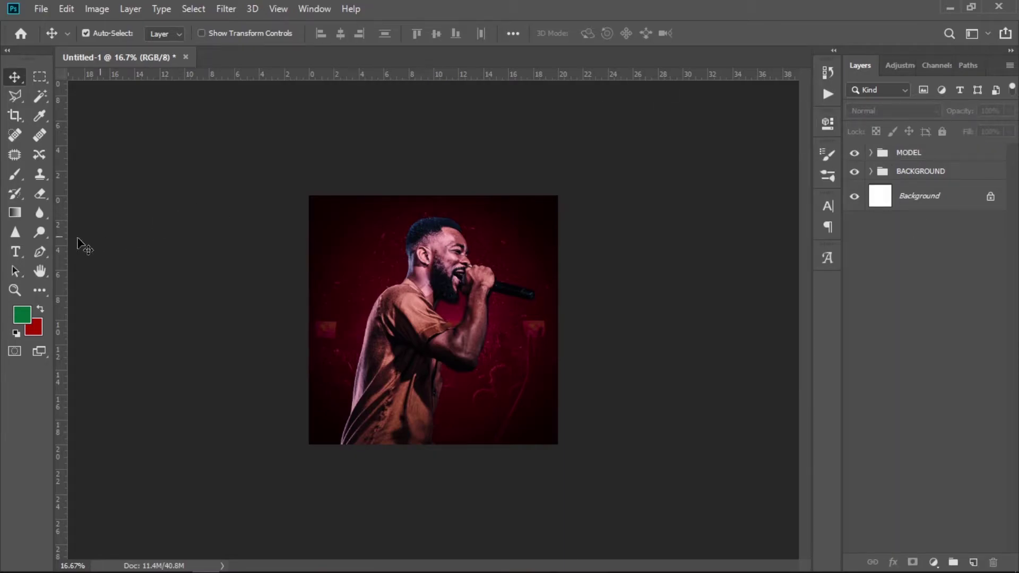
Step: Create a new placeholder text layer on the singer's chest
left_click(15, 251)
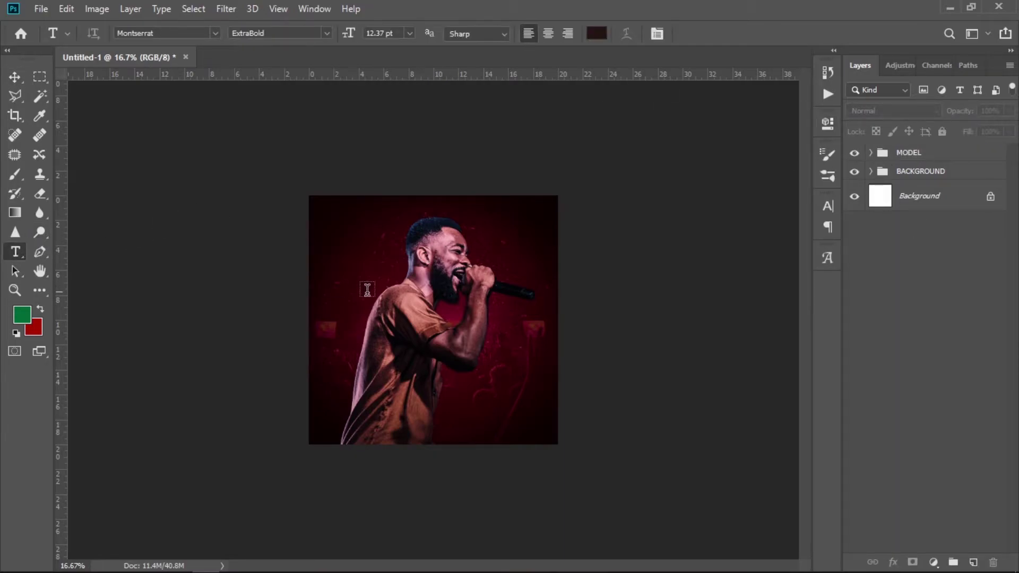
left_click(411, 303)
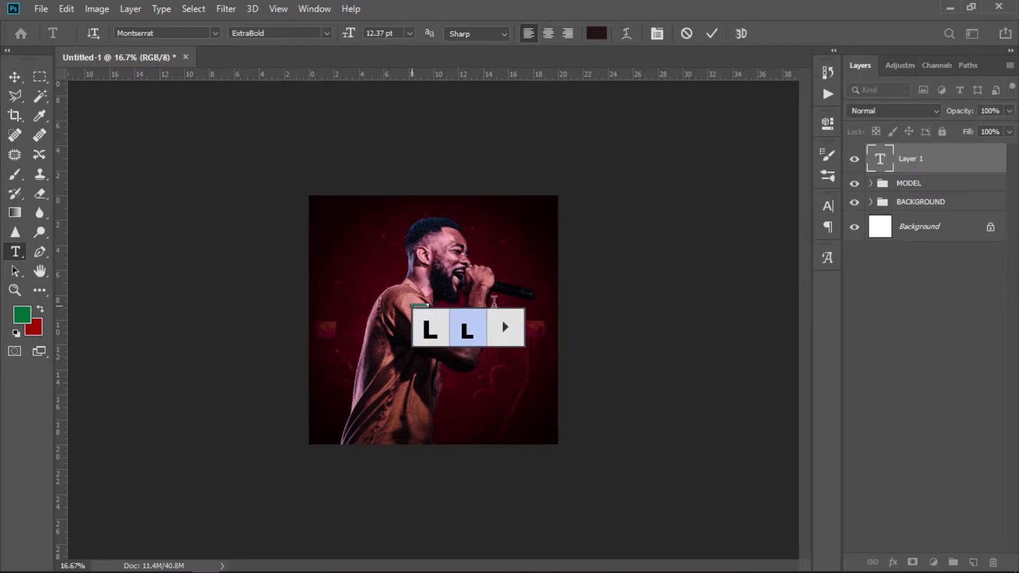
left_click(880, 162)
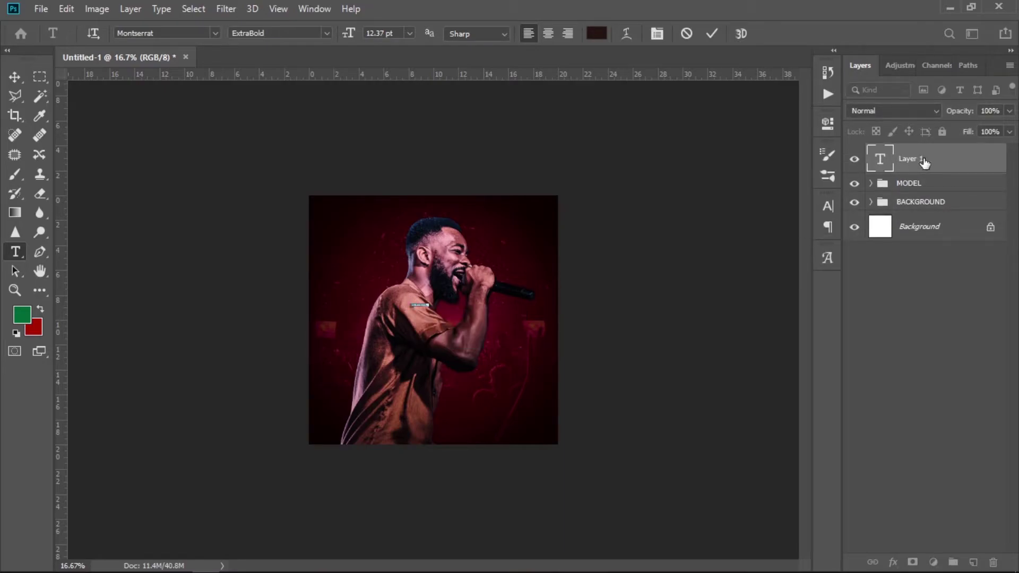
Step: Set the text to 72 pt in white (#ffffff)
left_click(828, 205)
left_click(670, 247)
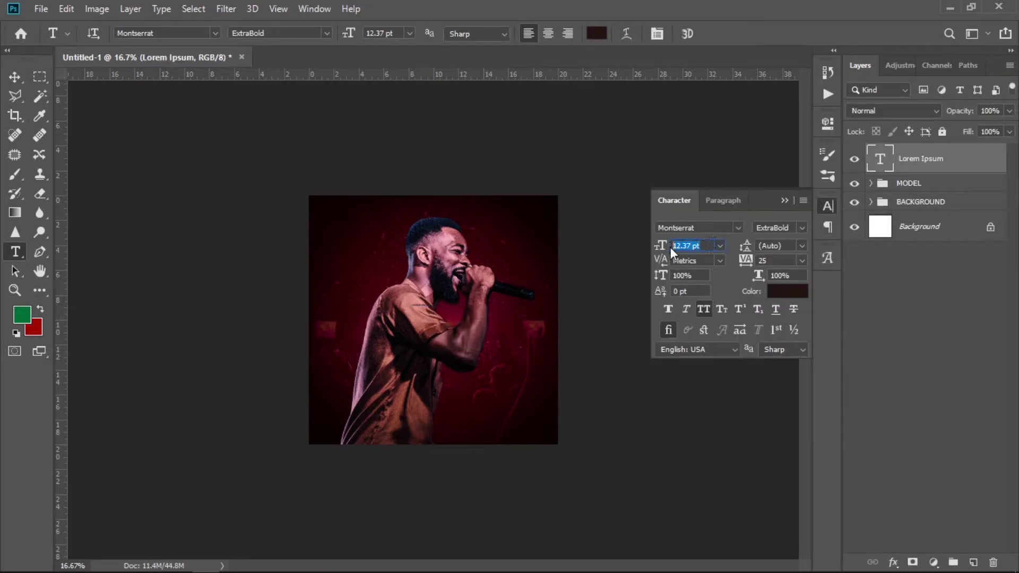
left_click(720, 246)
left_click(716, 434)
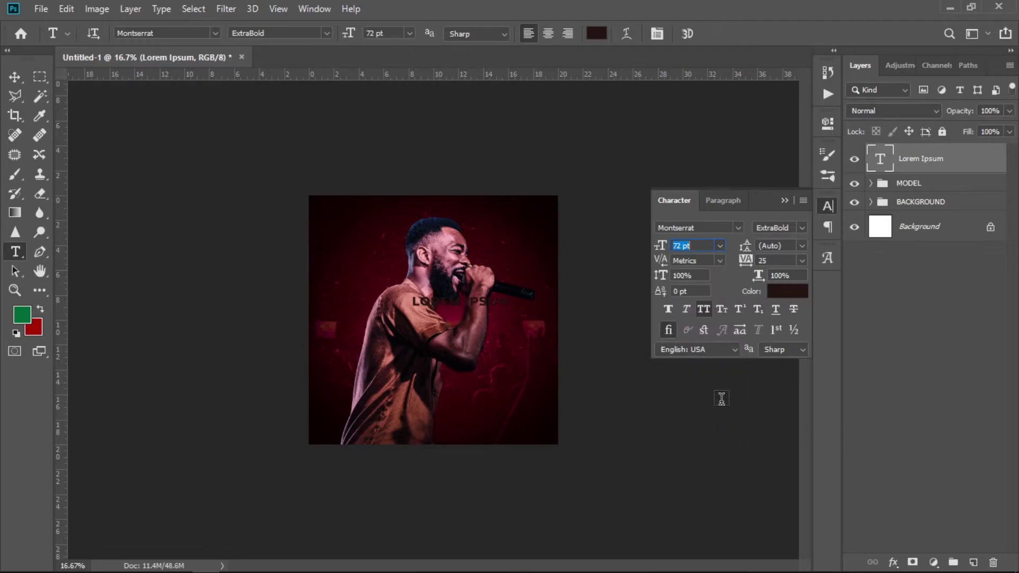
left_click(792, 295)
type("ffffff")
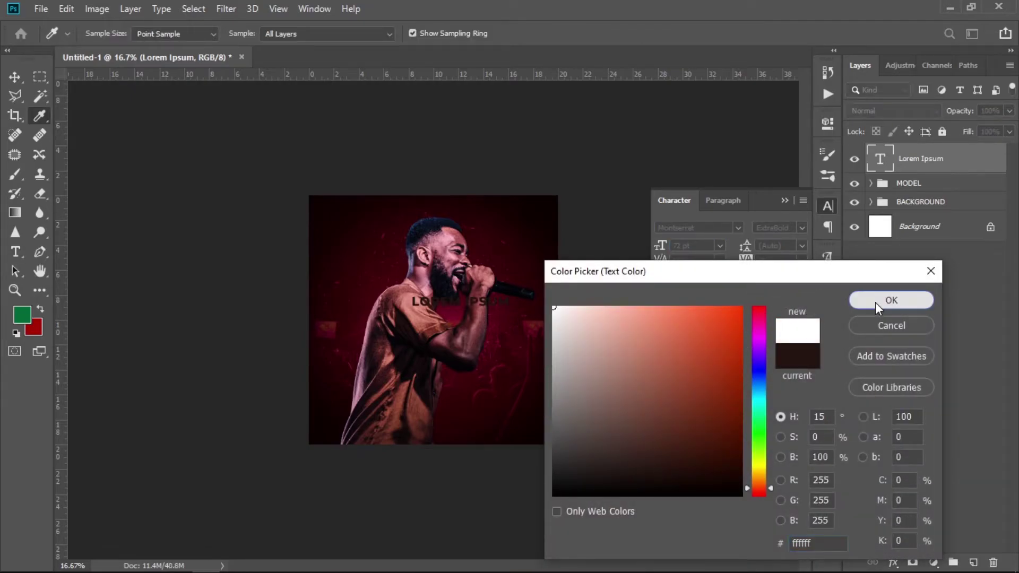
left_click(875, 301)
Step: Replace the placeholder with the title JOSEPH and commit it
double_click(873, 162)
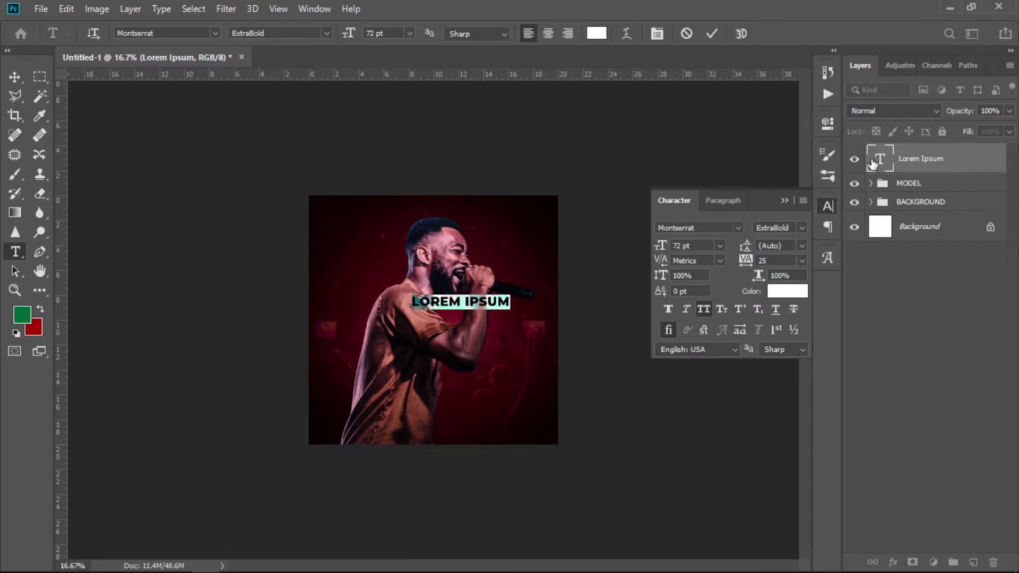
type("JA")
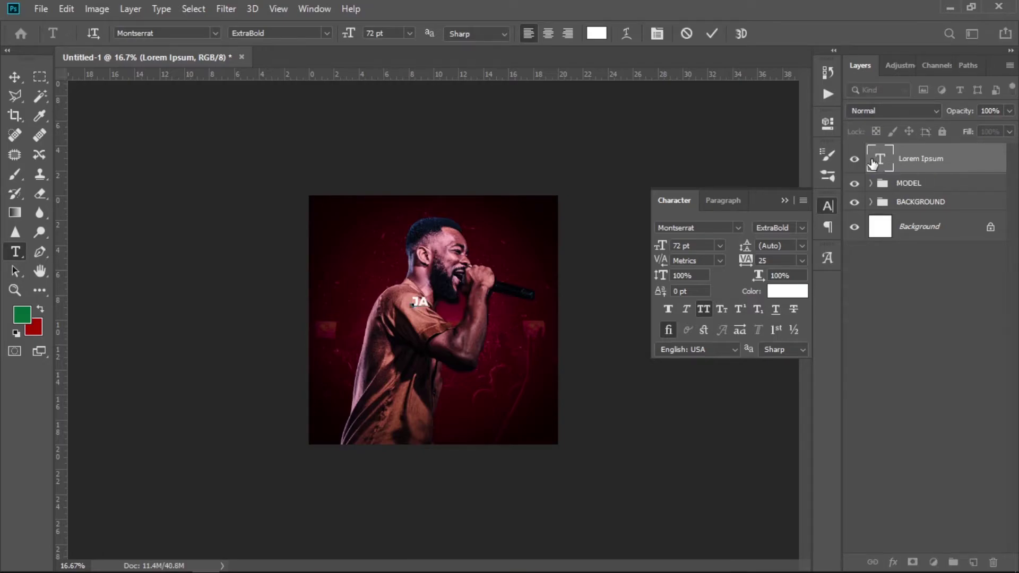
key("BackSpace")
type("OSEPH")
left_click(954, 162)
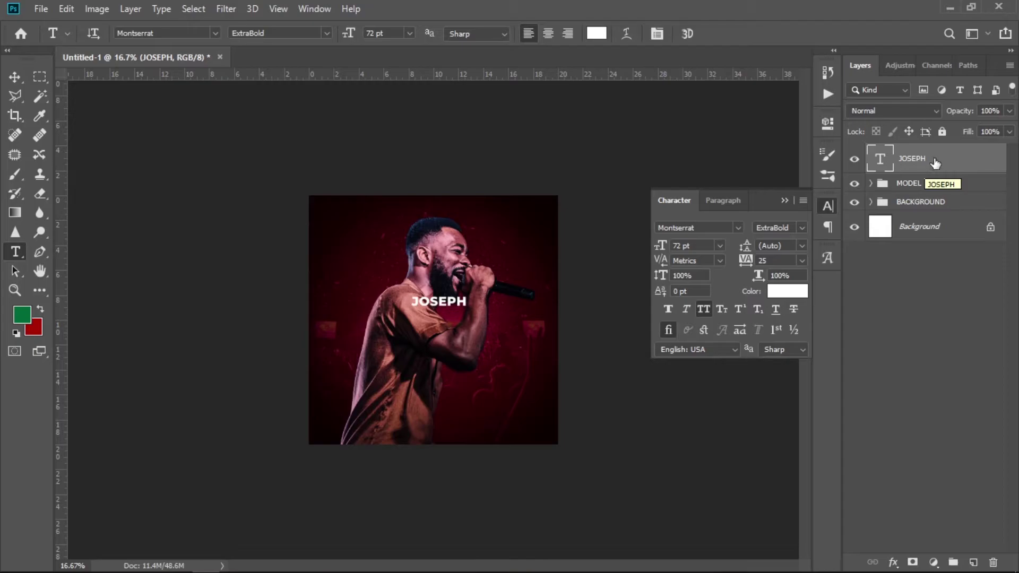
Step: Change the JOSEPH title to Headliner No. 45 at 500 pt
left_click(728, 227)
type("HEAD")
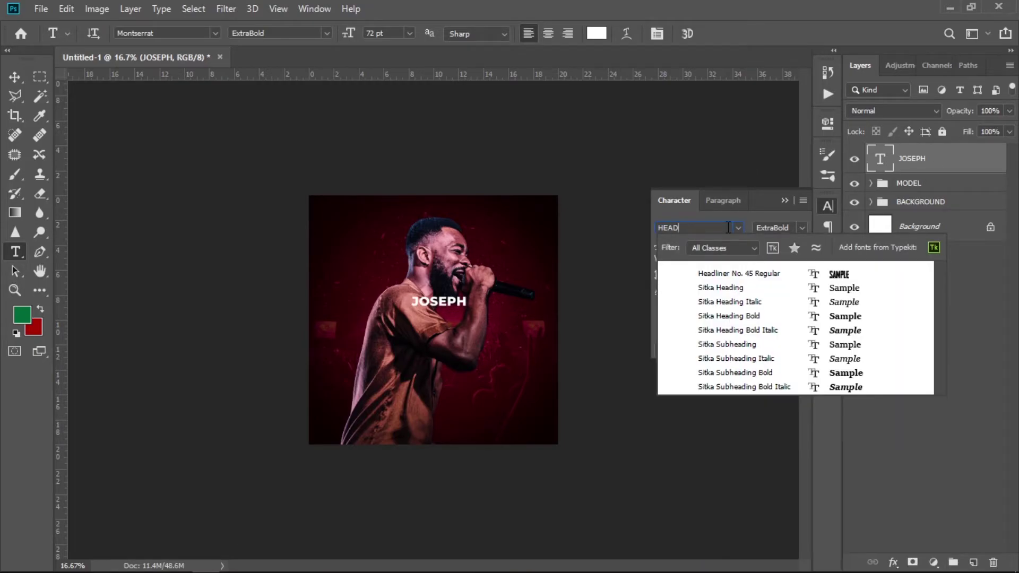
left_click(742, 272)
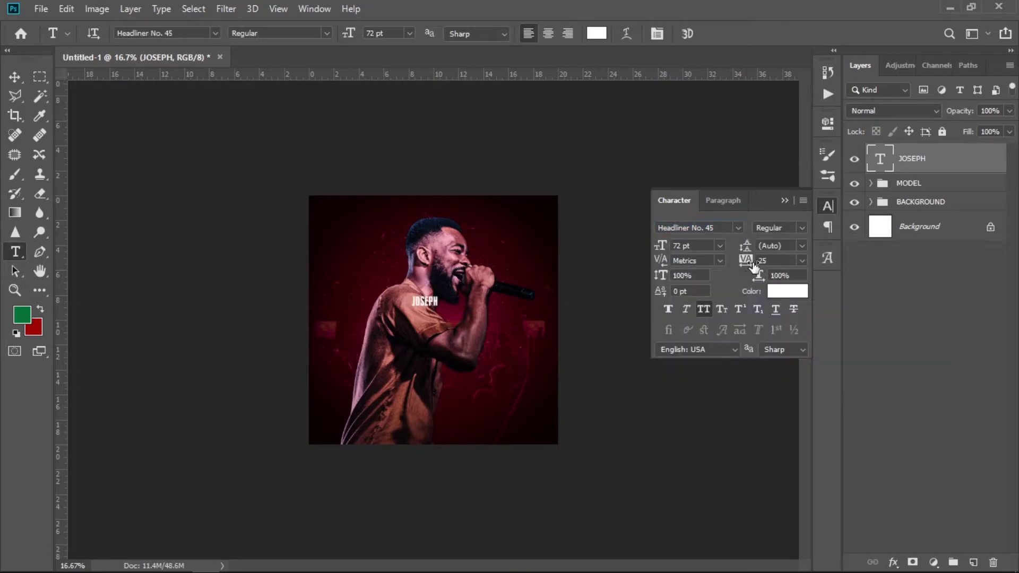
left_click(706, 248)
type("500")
key("Return")
Step: Centre-align JOSEPH and snap it to the middle of the canvas
key("v")
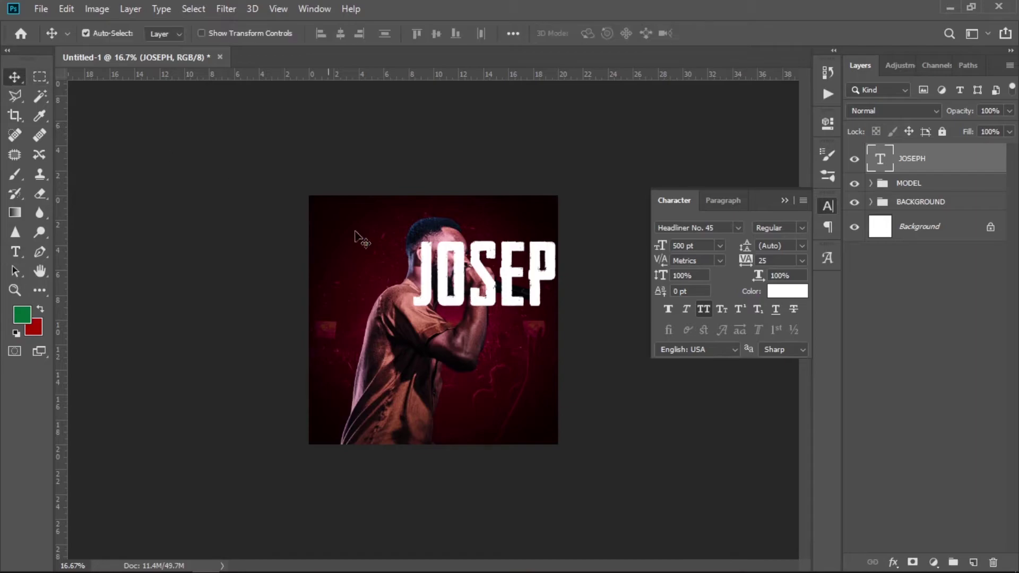
left_click_drag(480, 244, 412, 283)
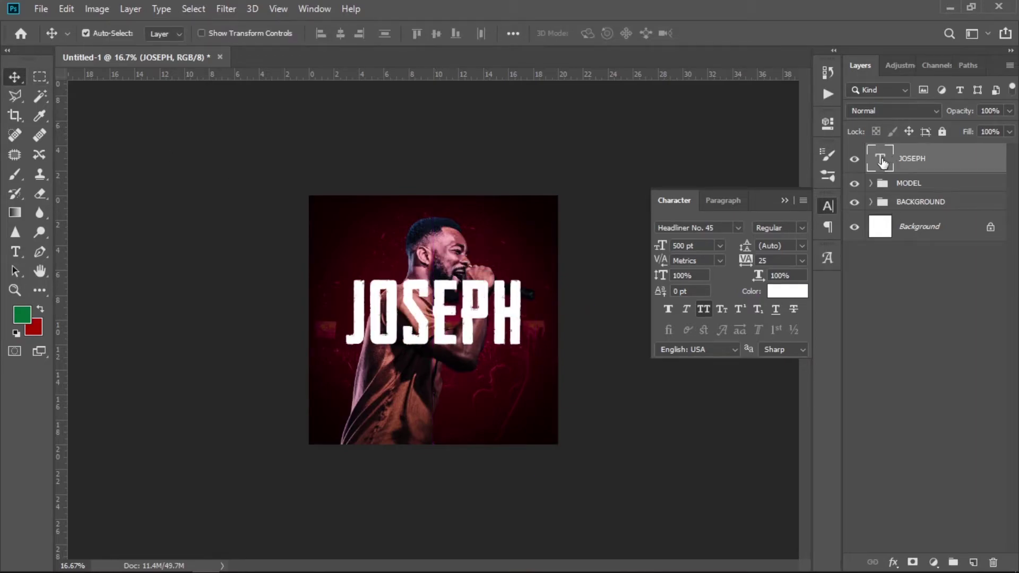
double_click(880, 158)
left_click(549, 33)
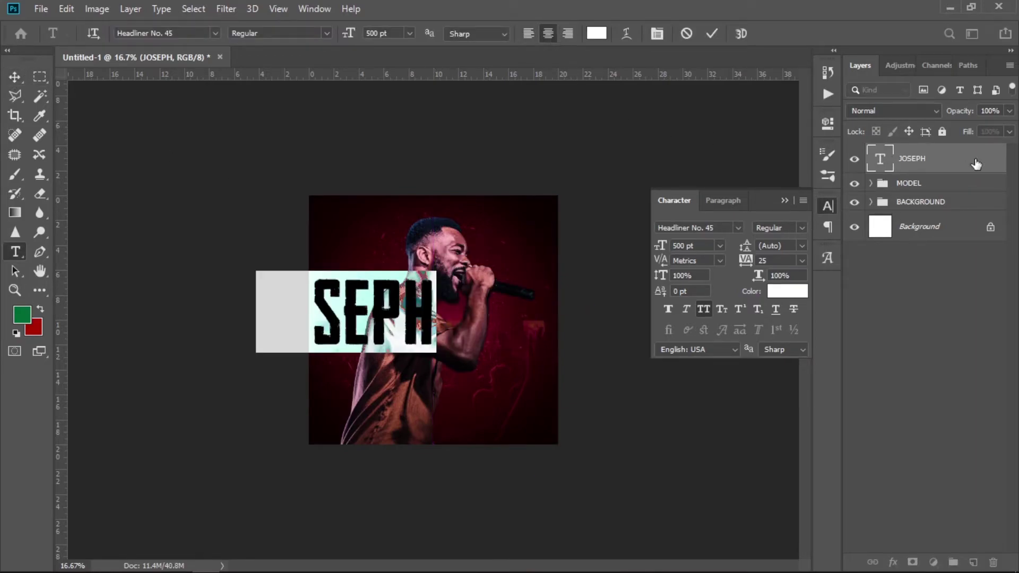
left_click(15, 77)
left_click_drag(391, 314, 481, 326)
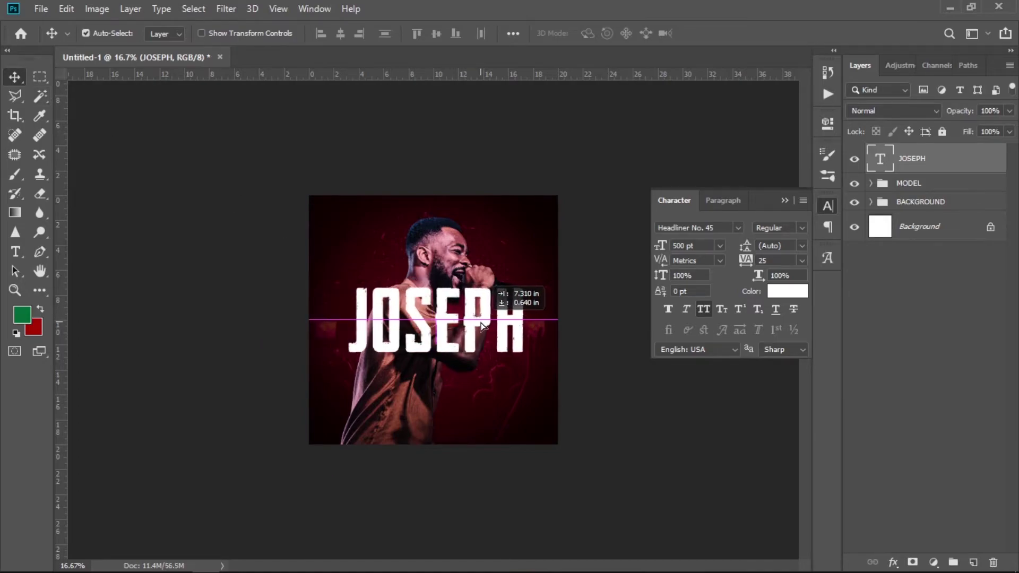
left_click_drag(481, 325, 481, 325)
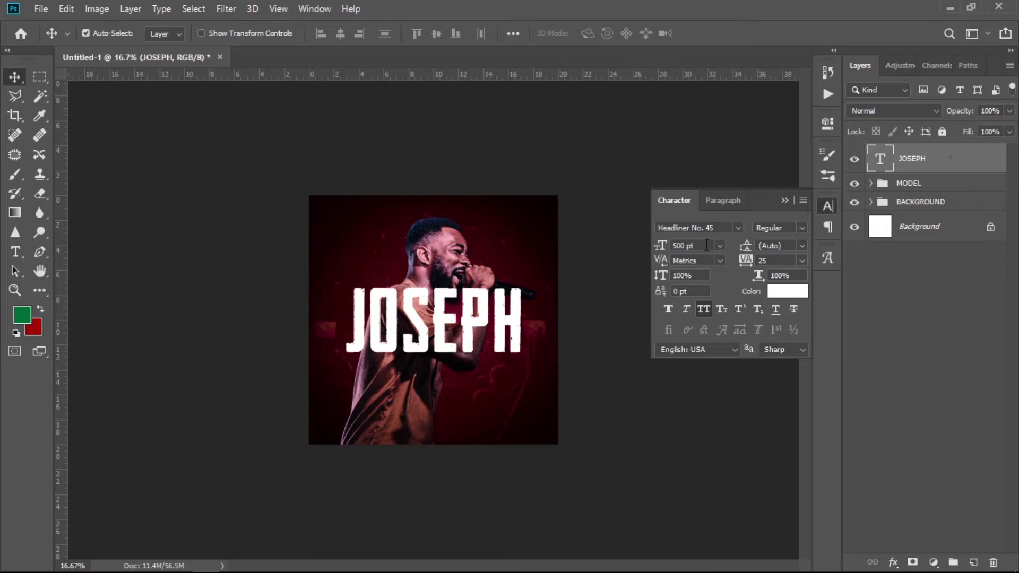
Step: Increase the title's font size to 550 pt
double_click(684, 245)
type("550")
key("Return")
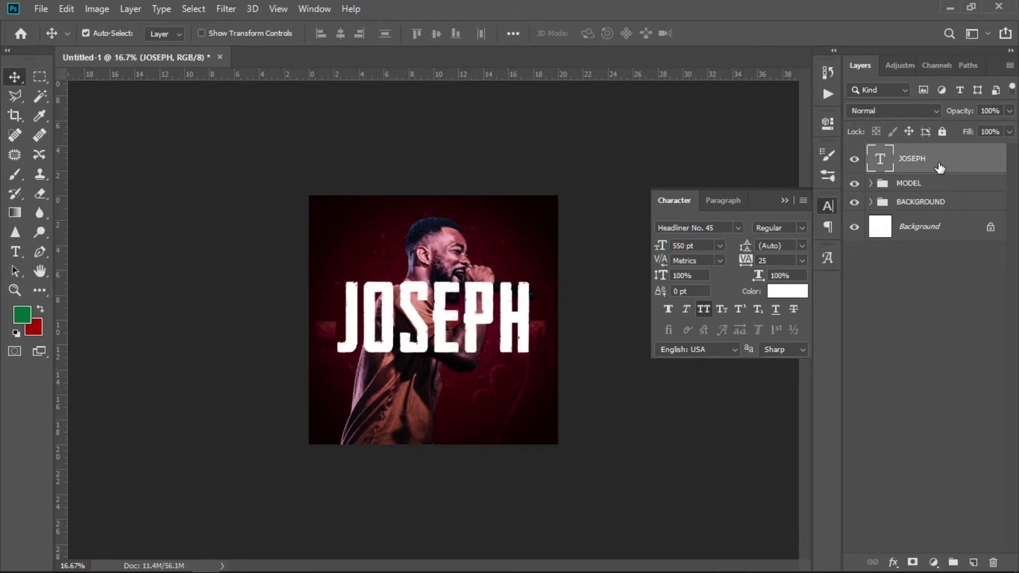
Step: Add a Pillow Emboss Bevel & Emboss with Smooth technique to JOSEPH
double_click(964, 167)
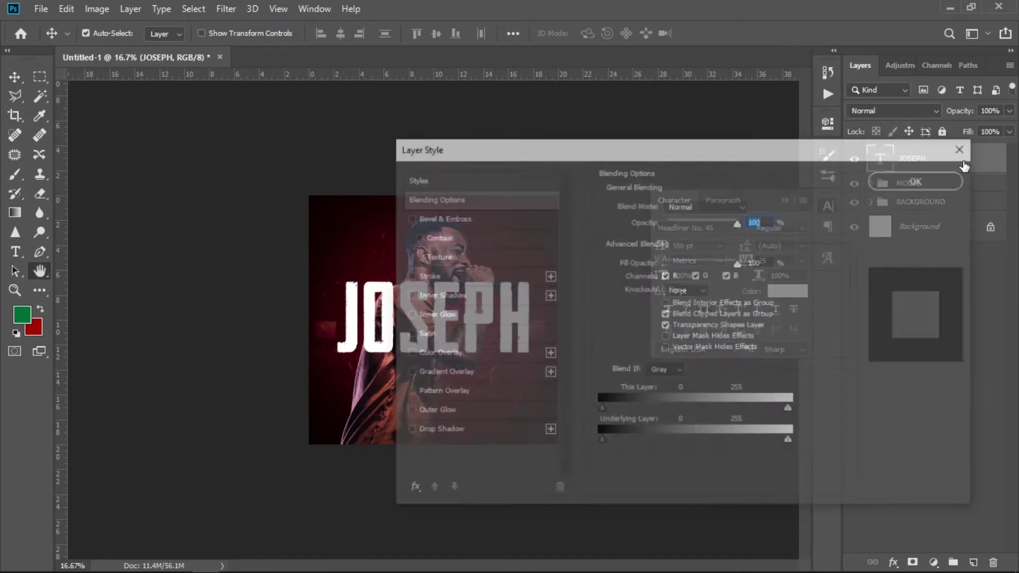
left_click_drag(795, 152, 627, 153)
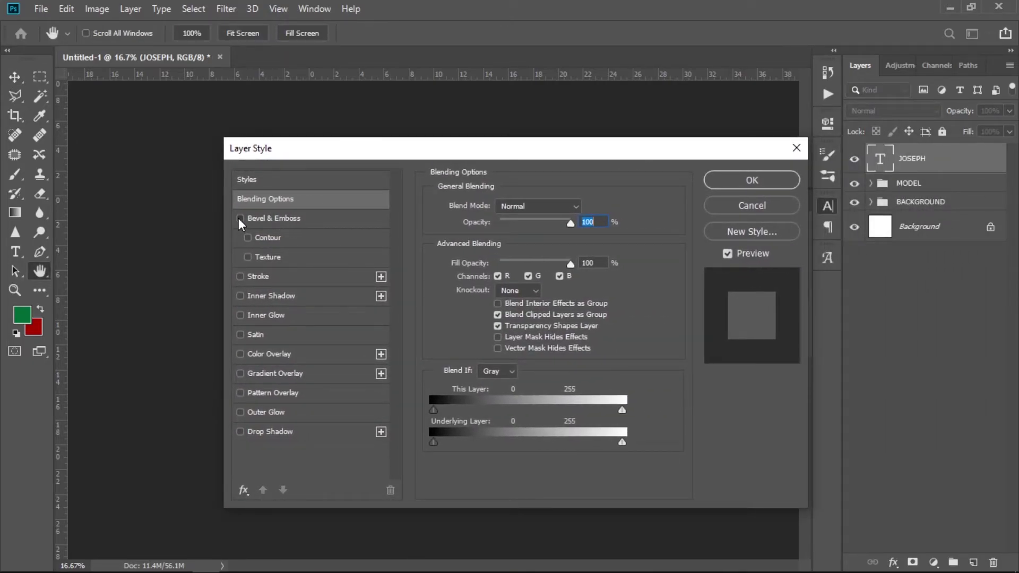
left_click(240, 218)
left_click(316, 218)
left_click(535, 207)
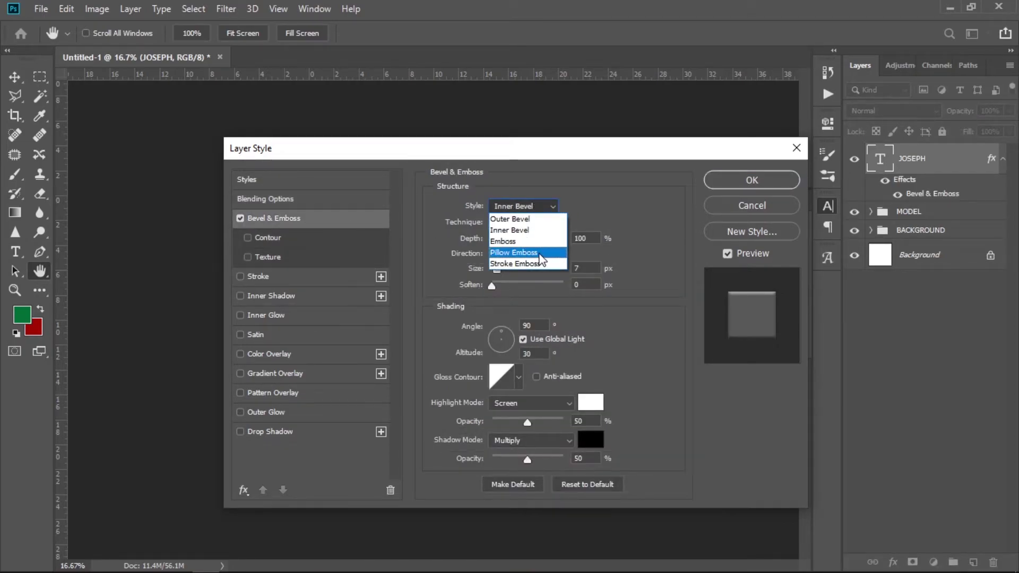
left_click(534, 254)
left_click(518, 223)
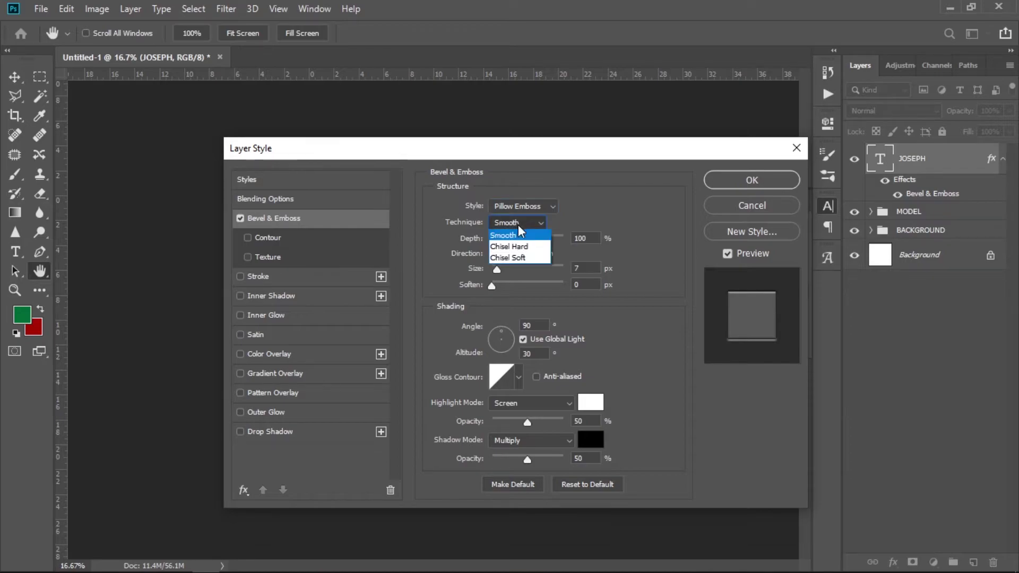
left_click(509, 223)
Step: Set the bevel direction Down, size 6 px, angle 75, altitude 33, anti-aliased gloss contour
double_click(579, 238)
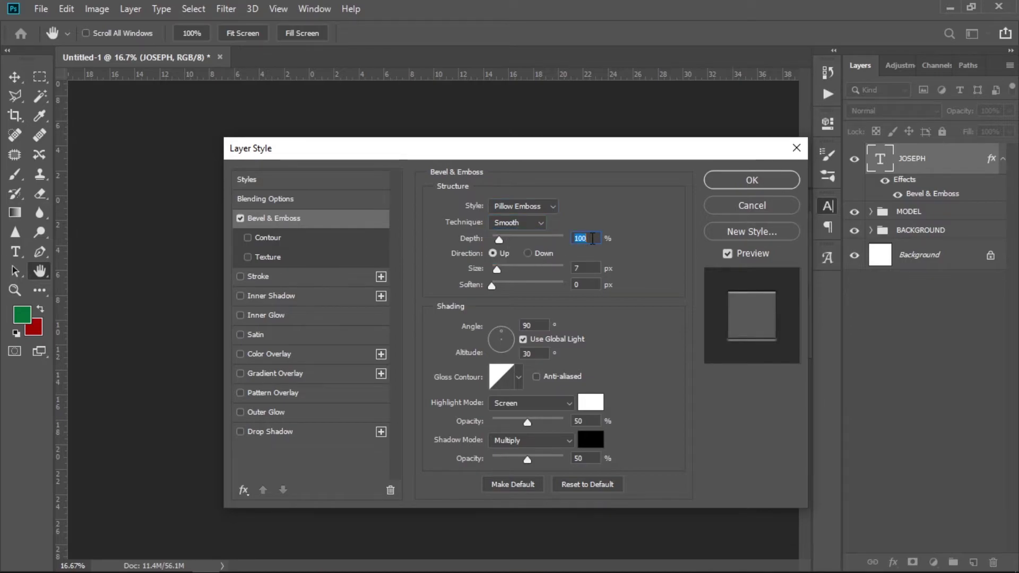
left_click(530, 254)
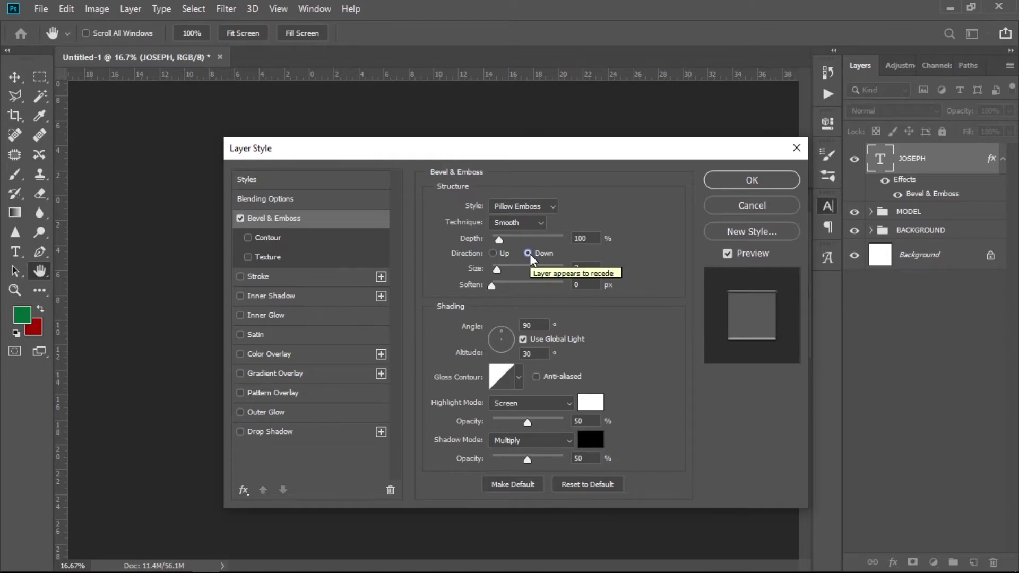
key("Tab")
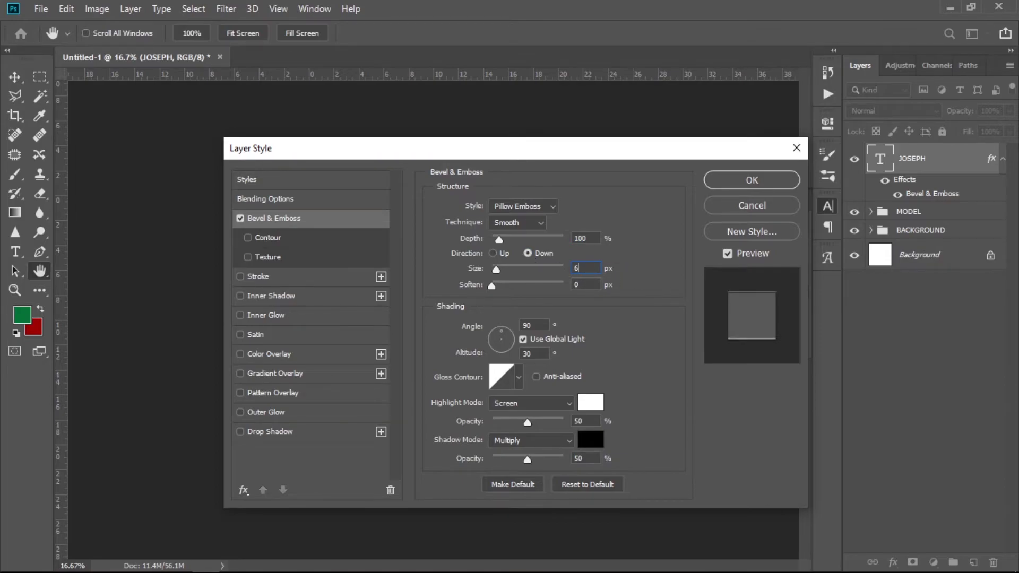
key("Down")
left_click(522, 325)
type("75")
left_click(525, 354)
type("33")
left_click(536, 377)
Step: Give the bevel highlight Screen mode, colour #FDDA46 and 70% opacity
left_click(534, 404)
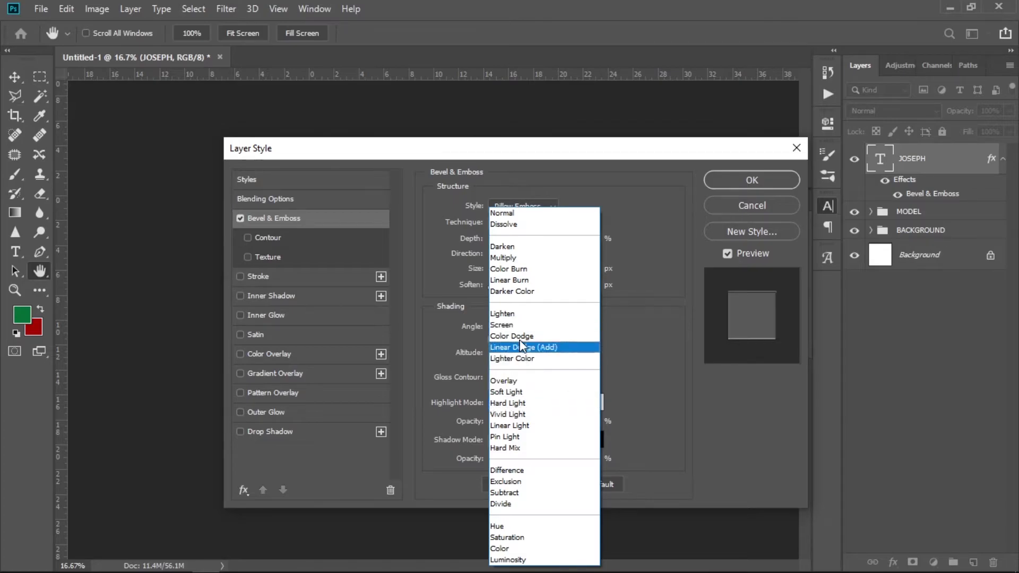
left_click(520, 325)
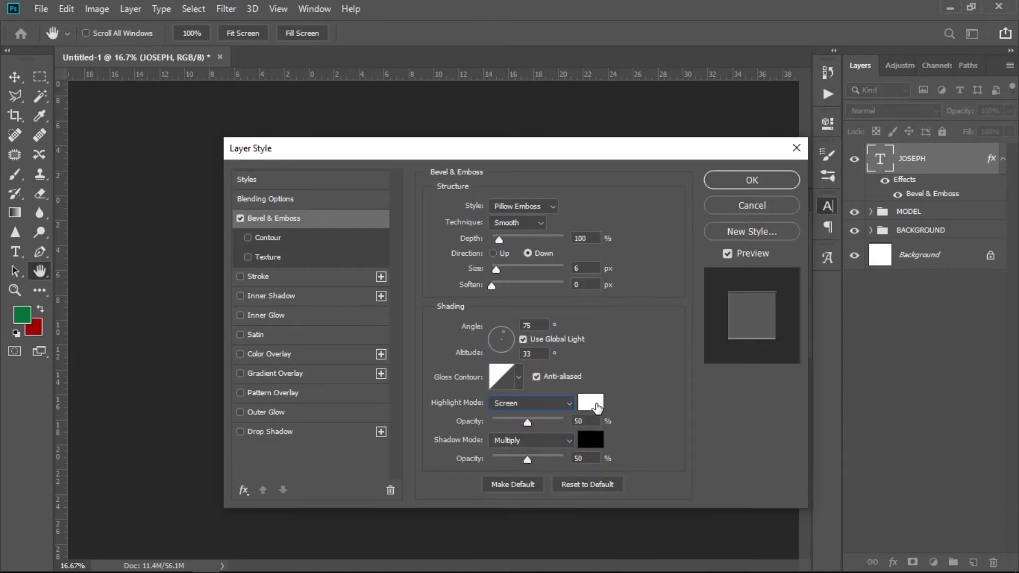
left_click(594, 404)
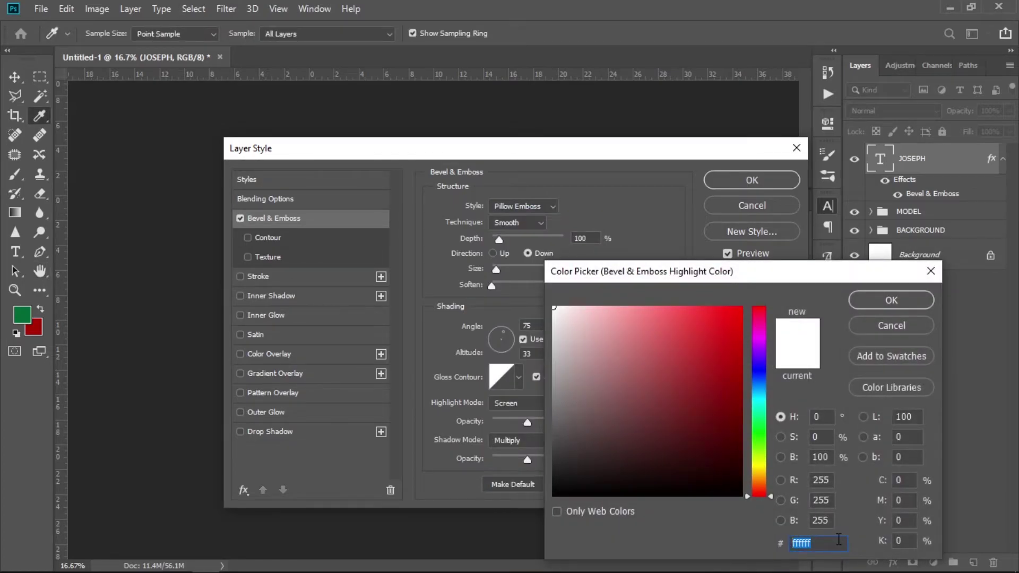
type("FDDA4")
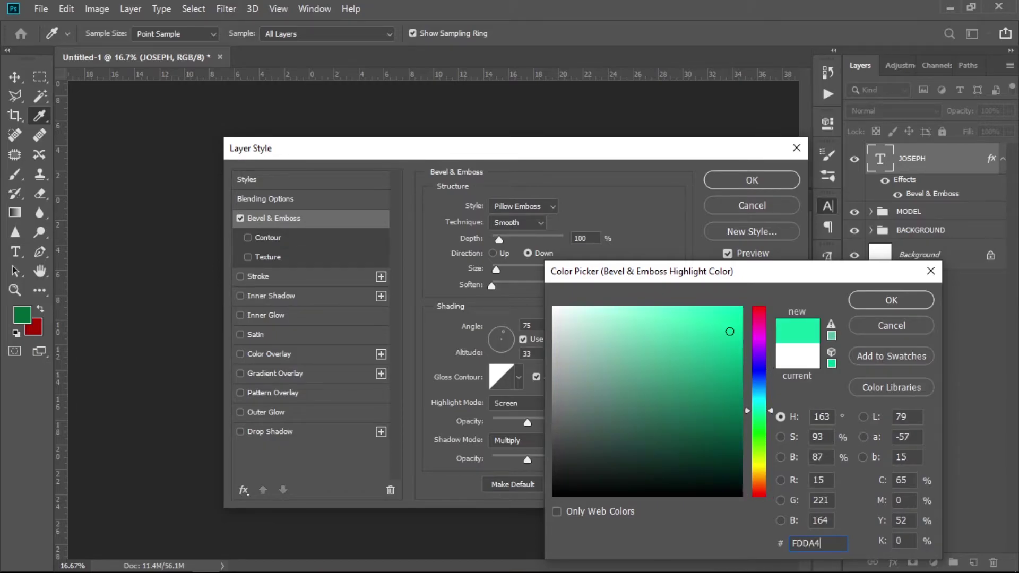
type("6")
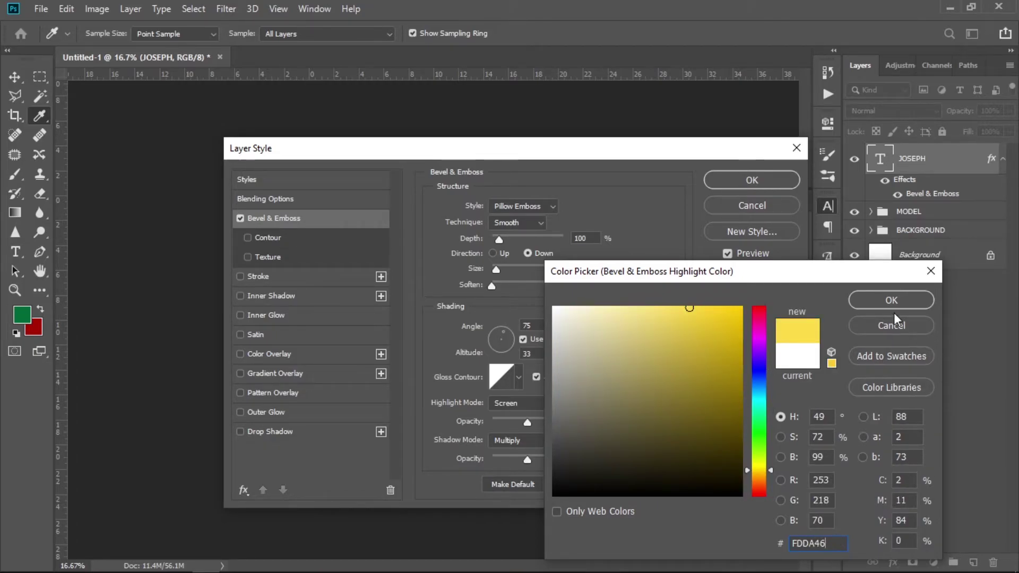
left_click(891, 300)
left_click(591, 420)
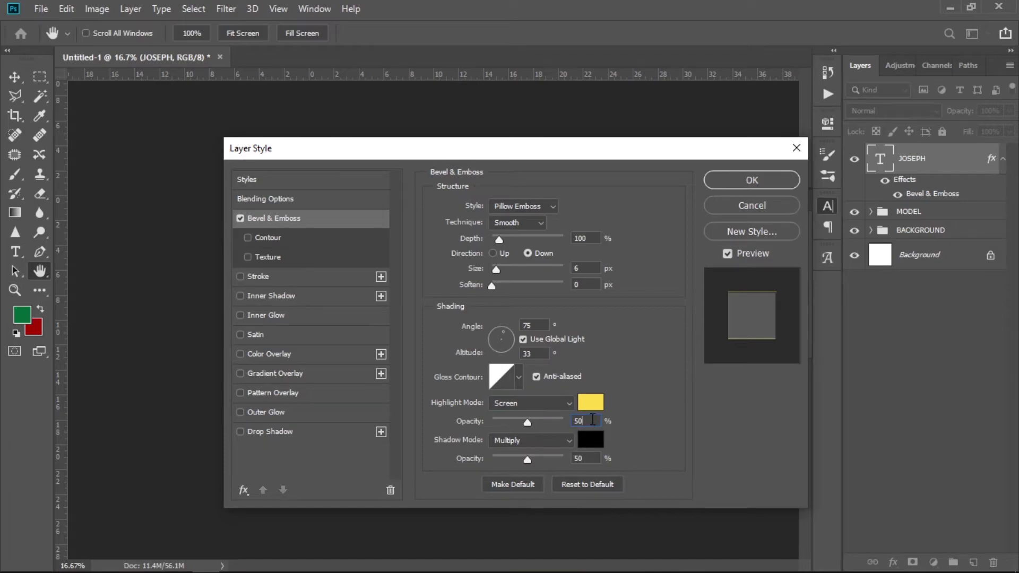
type("70")
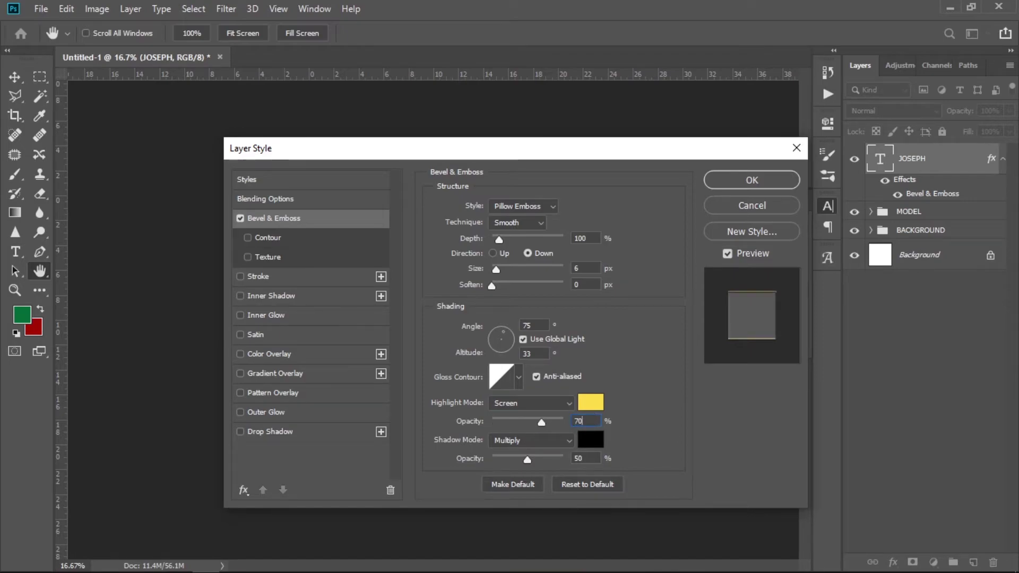
Step: Give the bevel shadow Multiply mode, colour #CD1717 and 70% opacity
left_click(534, 442)
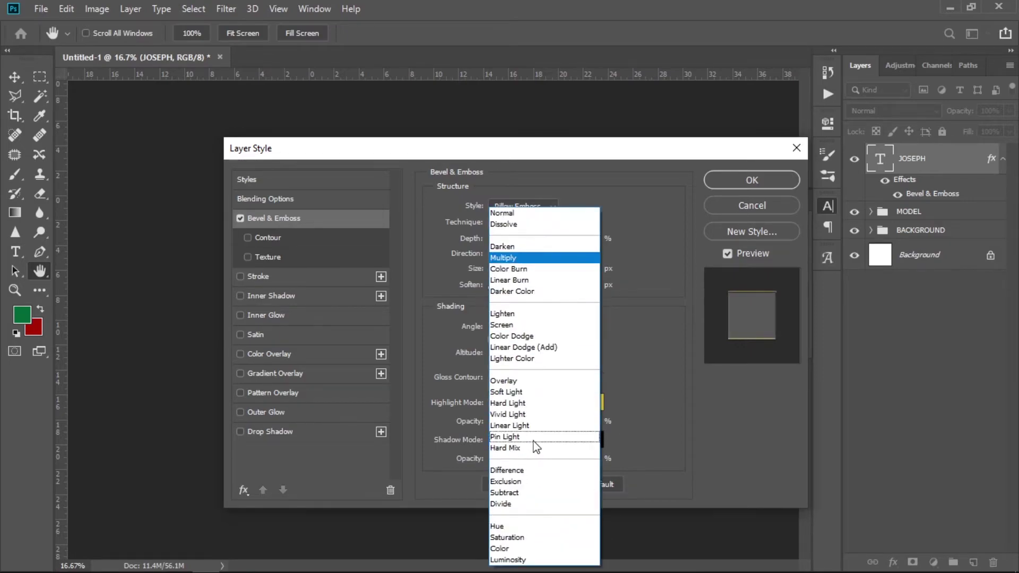
left_click(533, 259)
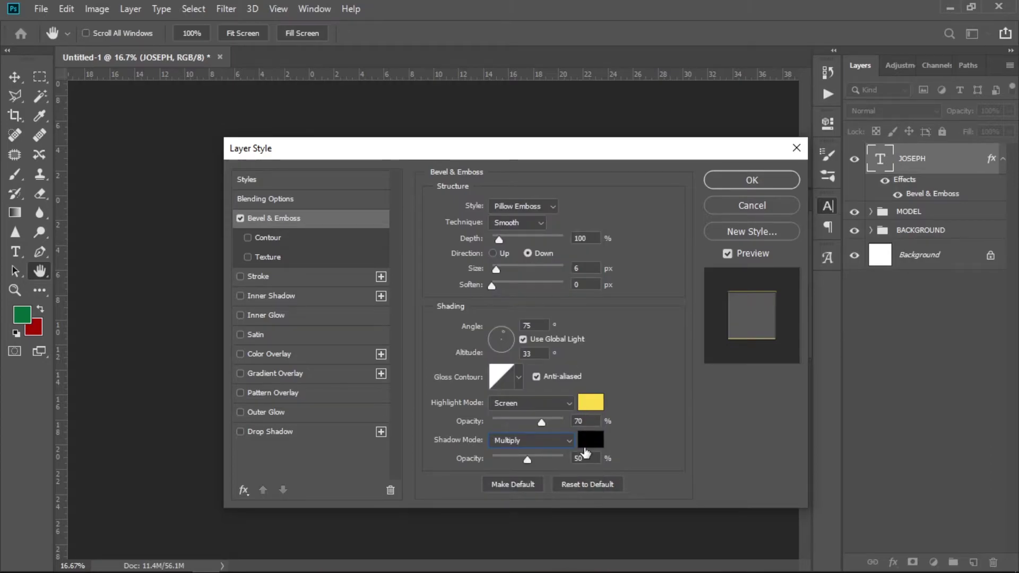
left_click(591, 440)
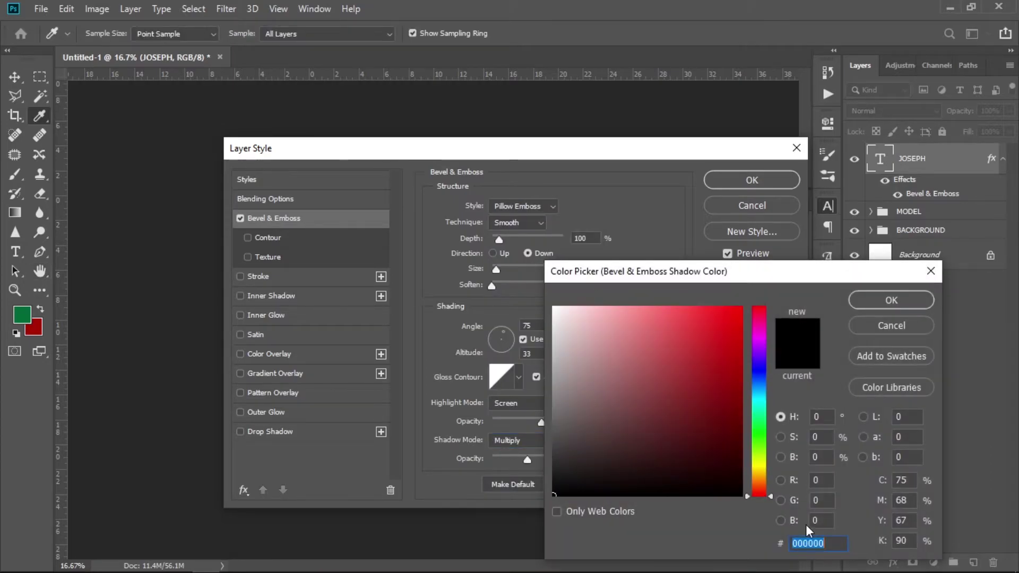
type("CD")
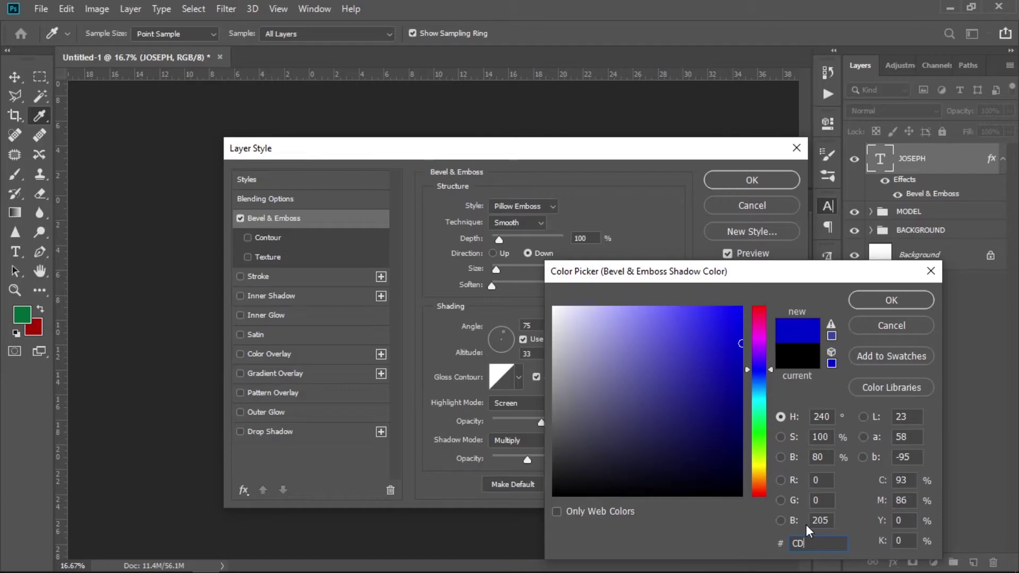
type("170")
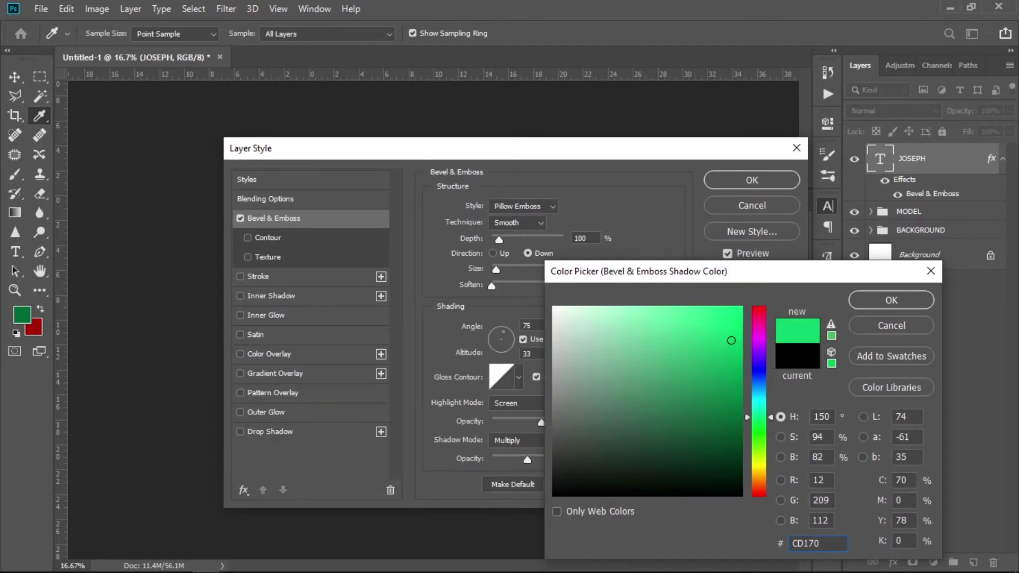
type("17")
left_click(887, 302)
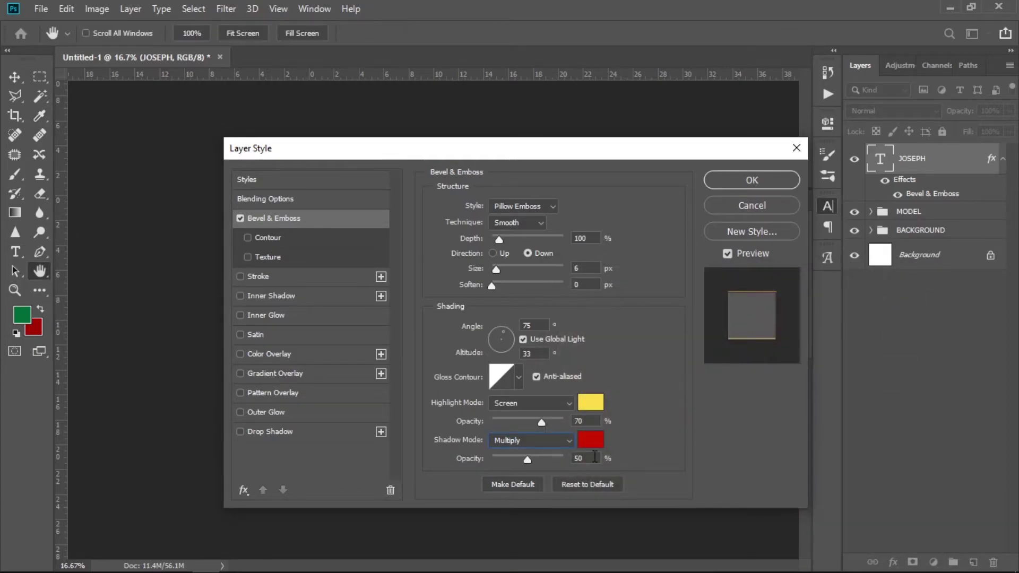
left_click_drag(586, 458, 573, 458)
type("70")
Step: Lower the bevel lighting angle to 74° while viewing the title
mouse_move(503, 155)
left_mouse_down()
mouse_move(798, 154)
mouse_move(732, 145)
left_mouse_up()
left_click(739, 315)
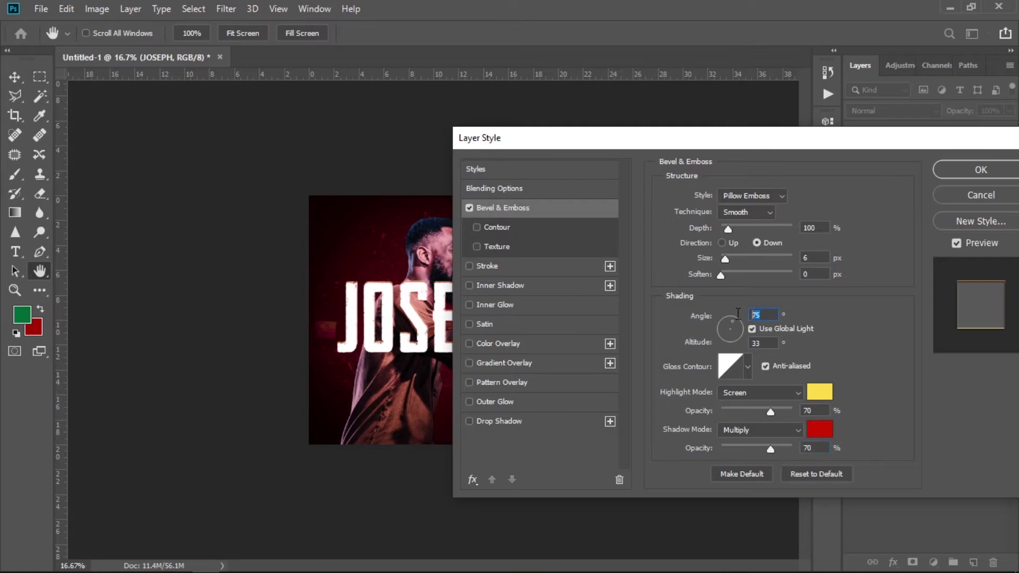
key("Down")
Step: Add a red (#FF0000) drop shadow at 80% opacity to JOSEPH
left_click(531, 423)
left_click(814, 198)
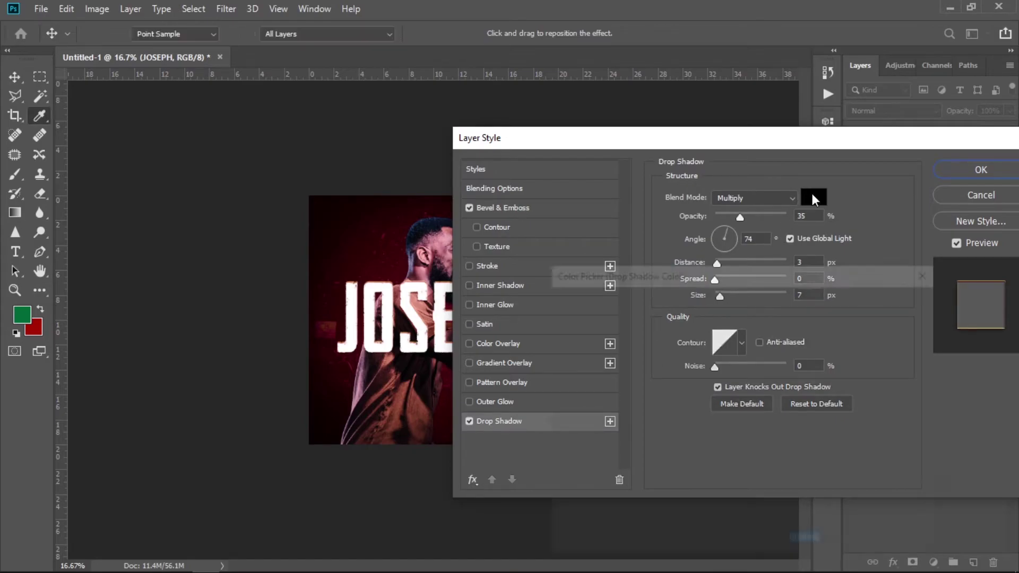
type("F")
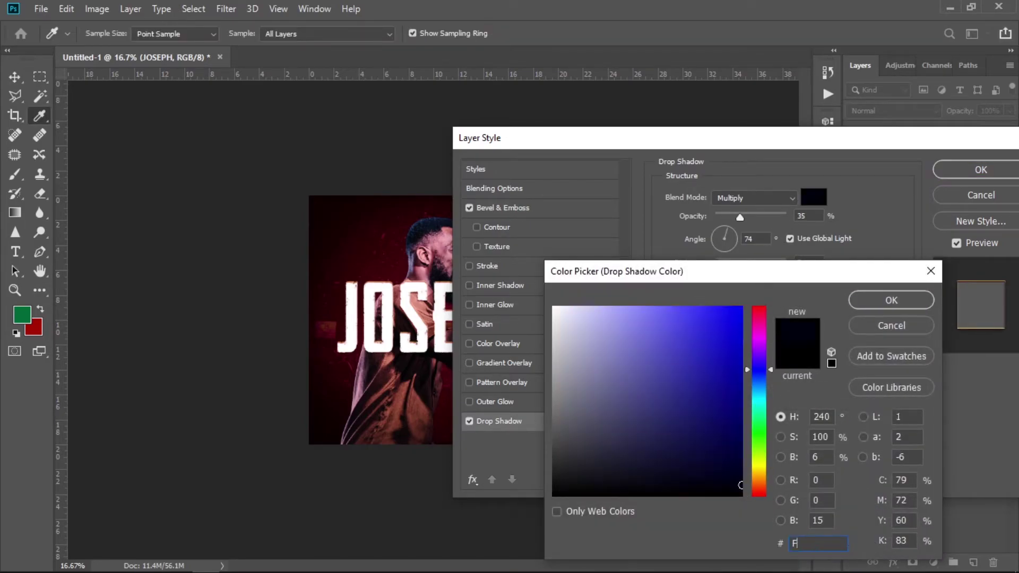
type("F0000")
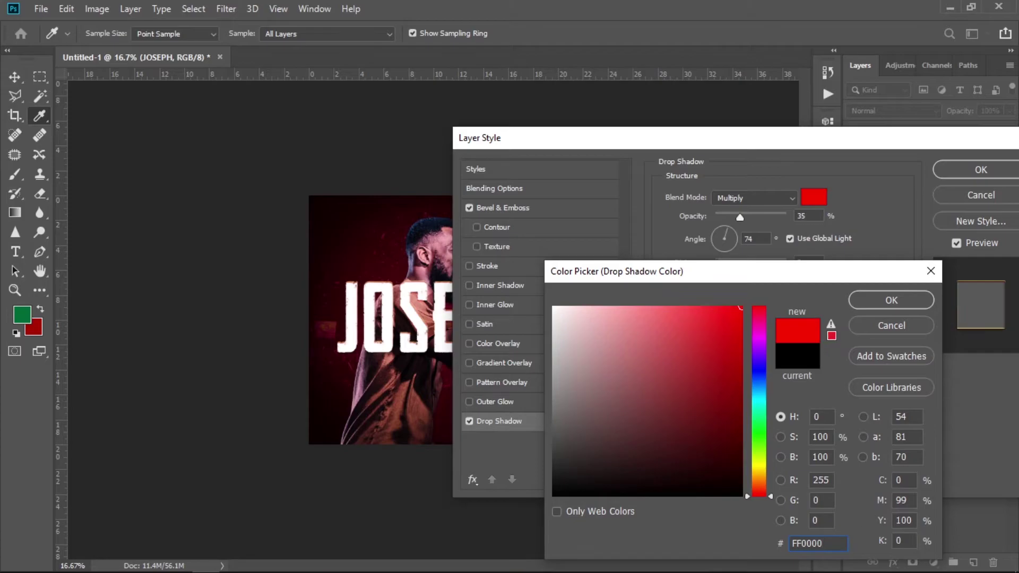
left_click(880, 299)
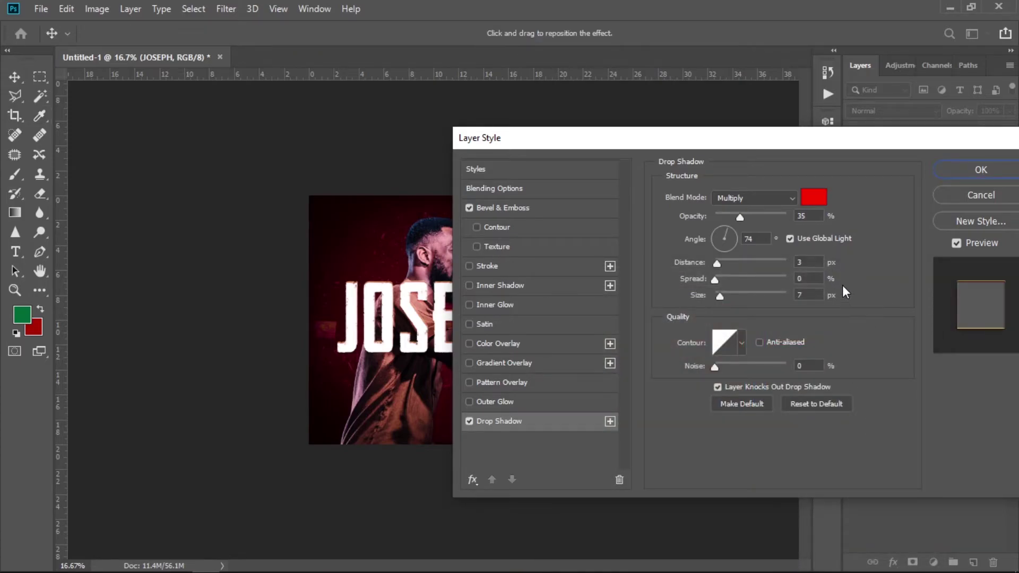
double_click(819, 216)
type("80")
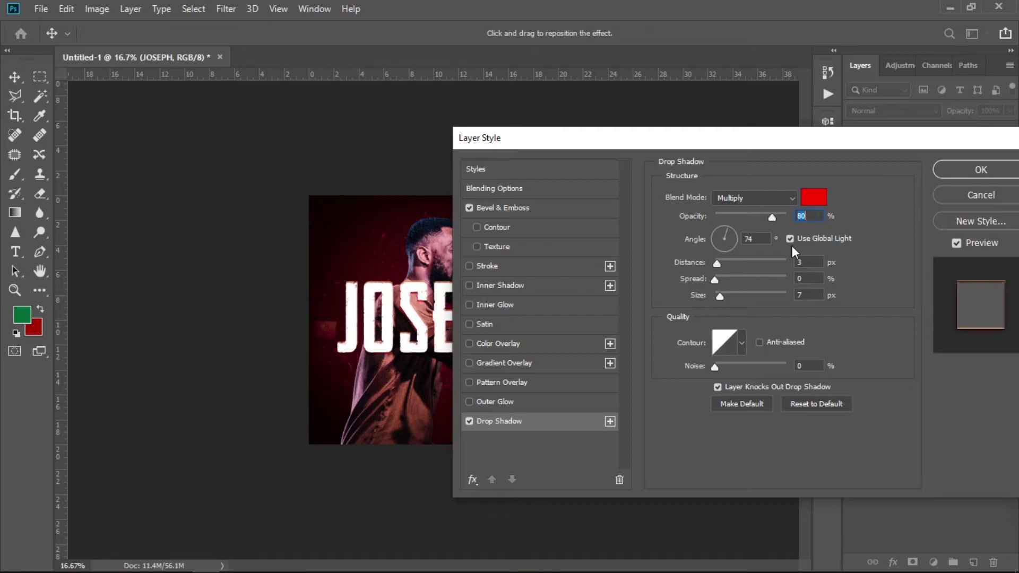
Step: Set the drop shadow to 90° angle, 10 px distance, 15 px size, and apply the styles
key("Tab")
type("90")
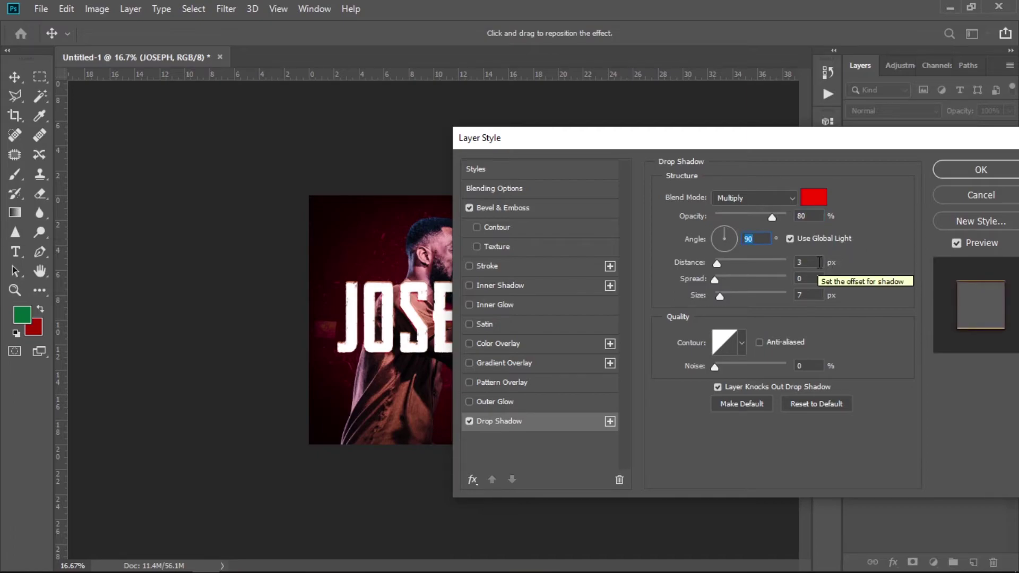
key("Tab")
type("10")
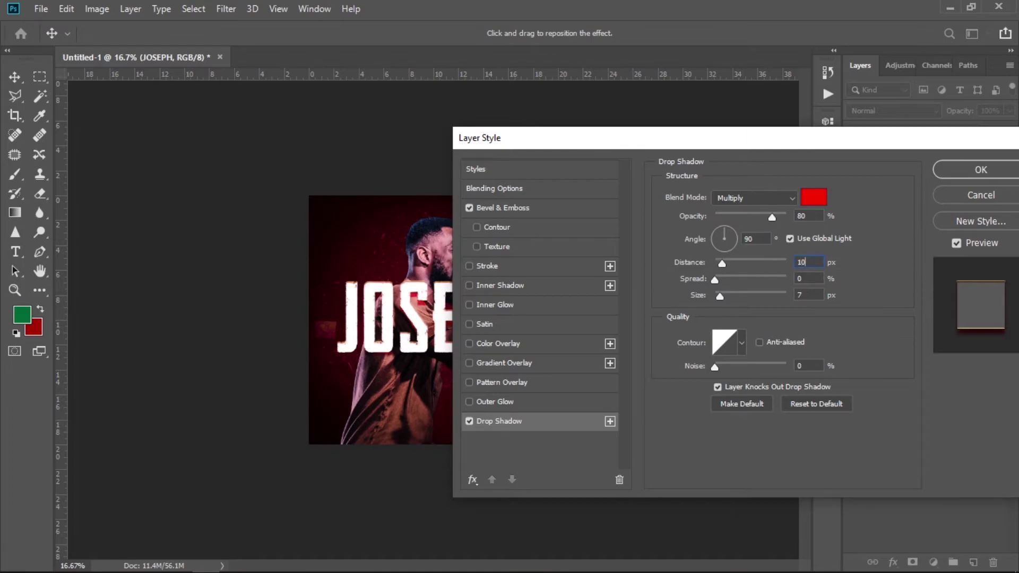
type("10")
key("Tab")
type("15")
left_click(970, 174)
Step: Add a placeholder 'W' text layer below the JOSEPH title and move it lower
left_click(785, 200)
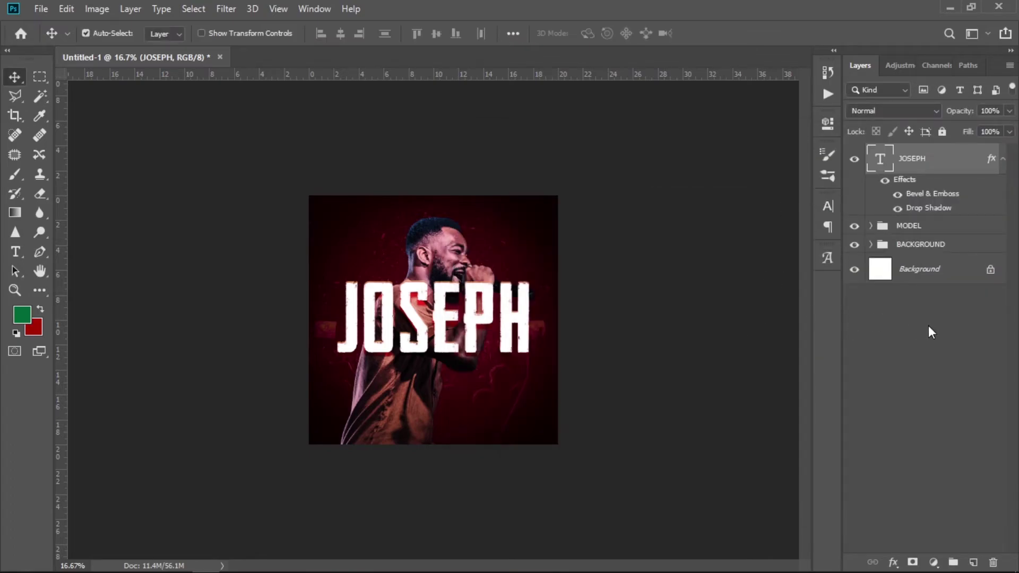
left_click(864, 320)
left_click(21, 253)
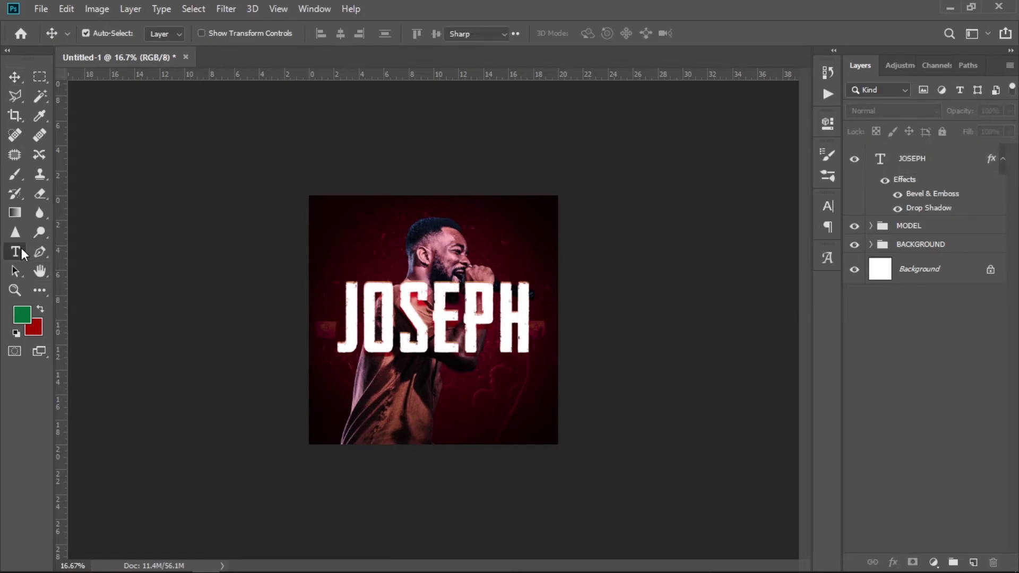
left_click(433, 402)
type("W")
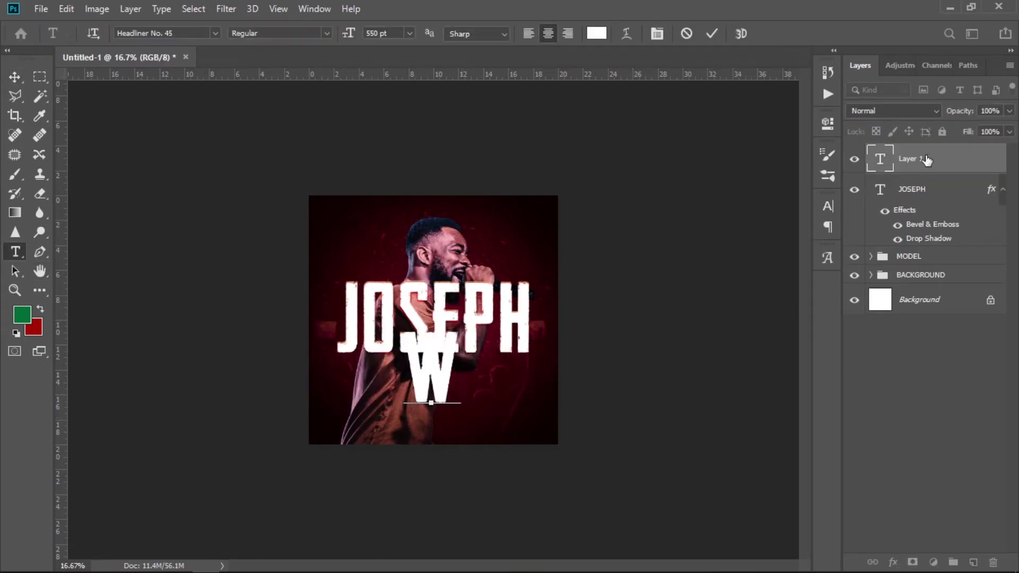
left_click(924, 159)
key("v")
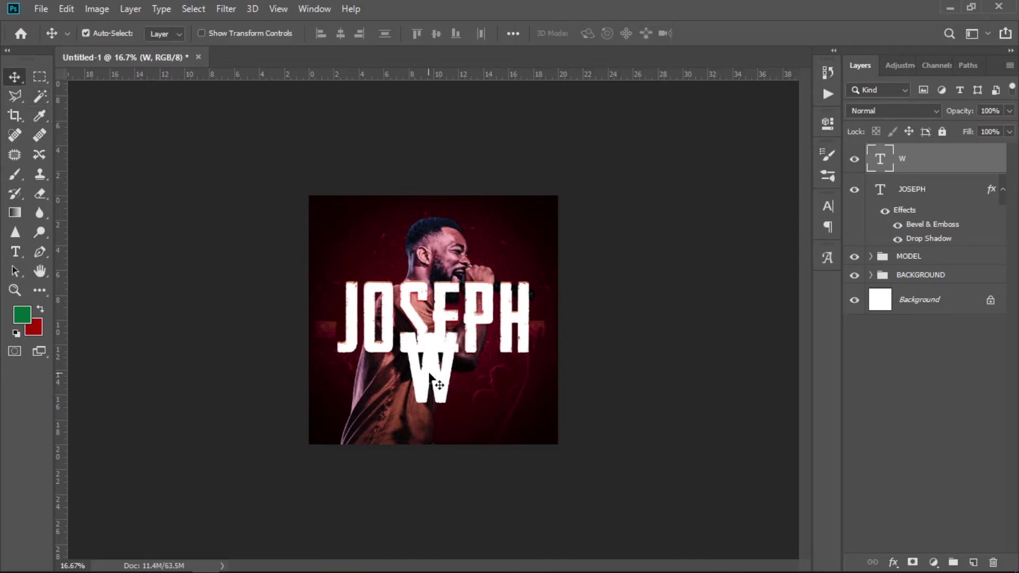
left_click_drag(431, 382, 432, 417)
Step: Set the W text to the Apalu font at 200 pt
left_click(829, 206)
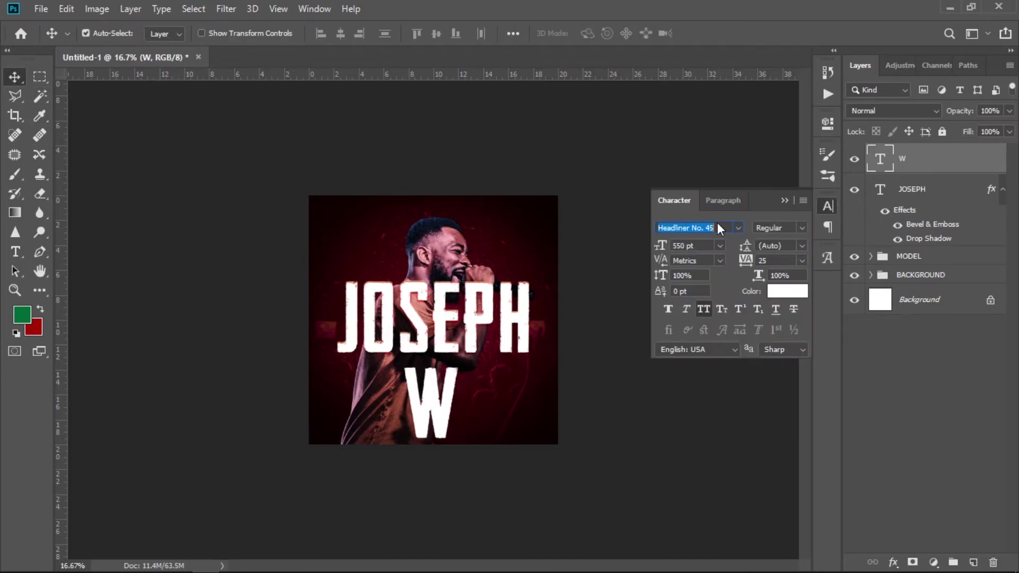
left_click(718, 227)
type("A")
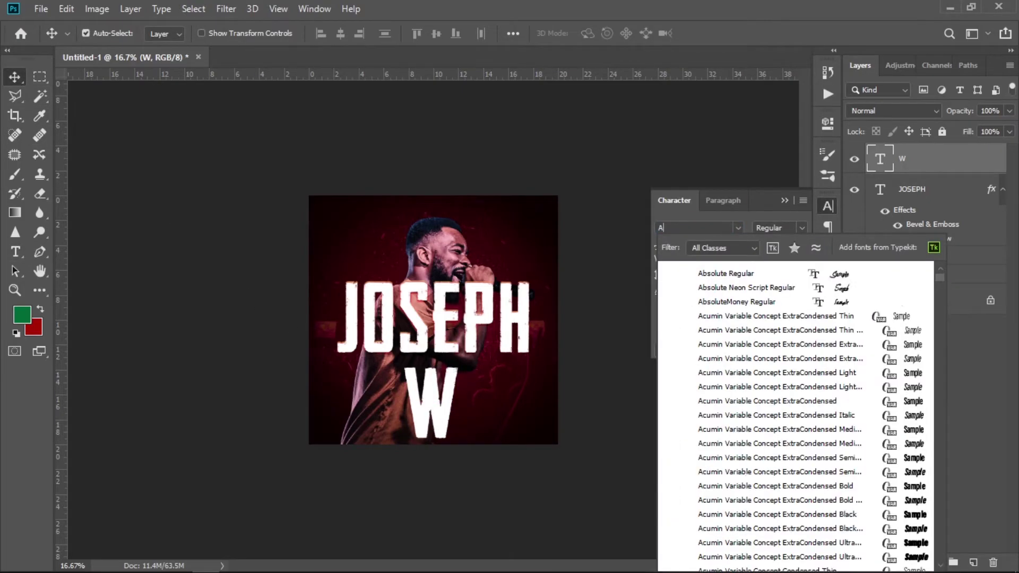
type("palu")
key("Return")
key("Return")
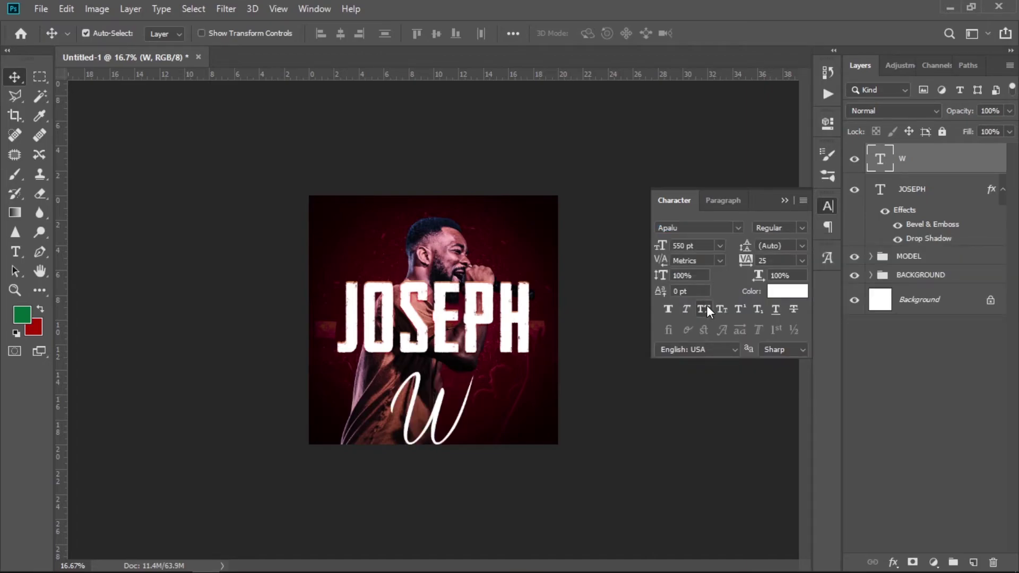
left_click(720, 245)
left_click(673, 247)
type("200")
key("Return")
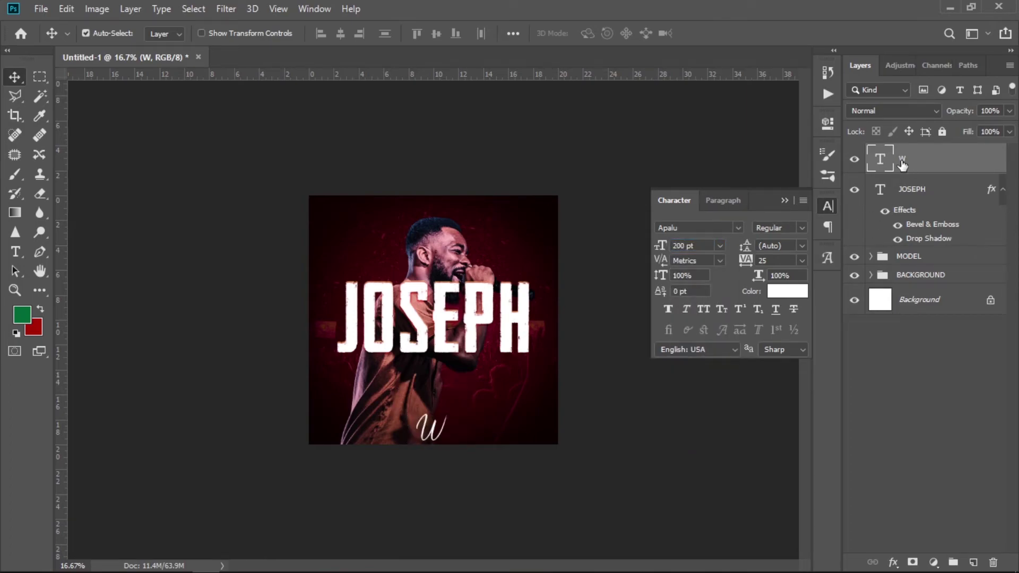
Step: Replace the W with 'World Tour' and commit the text
double_click(881, 160)
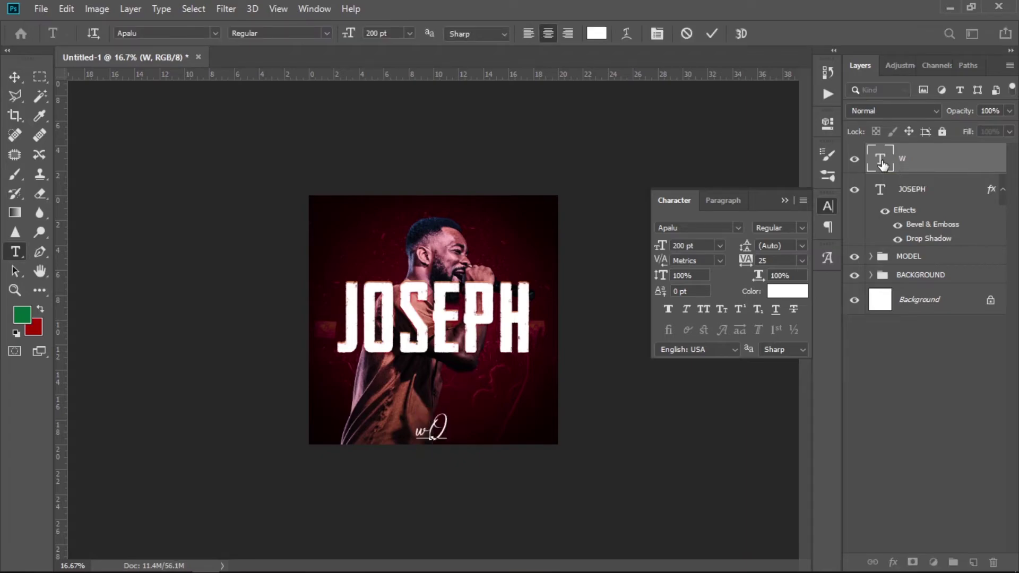
key("BackSpace")
type("W")
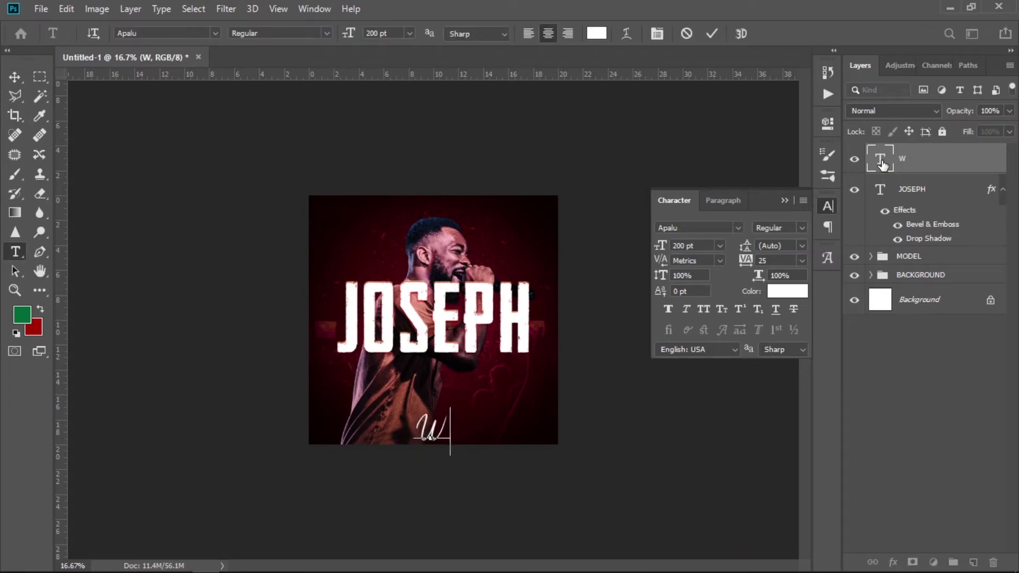
type("orld Tour")
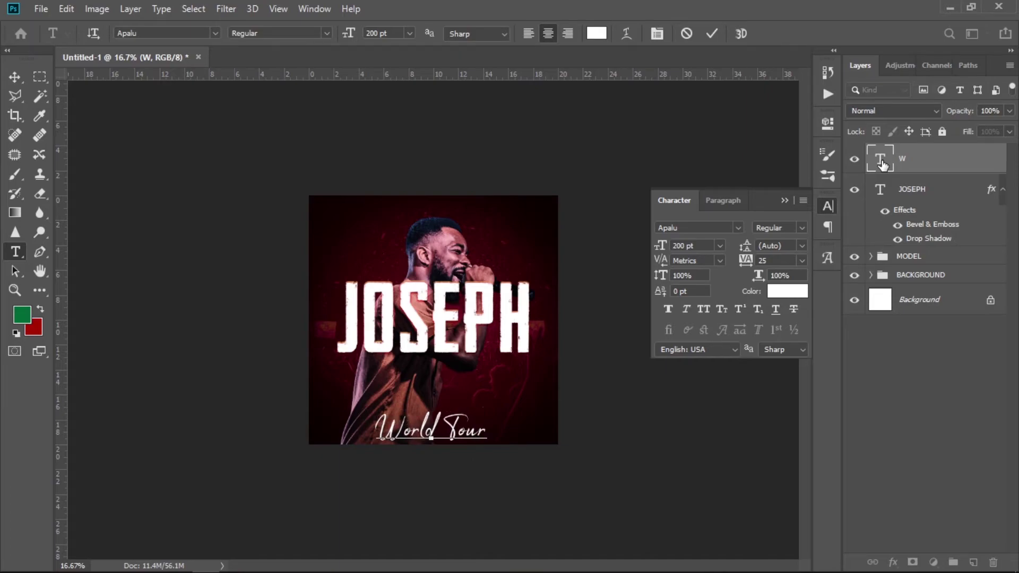
key("ctrl+Return")
Step: Set the World Tour tracking to 0 and nudge the line up
key("v")
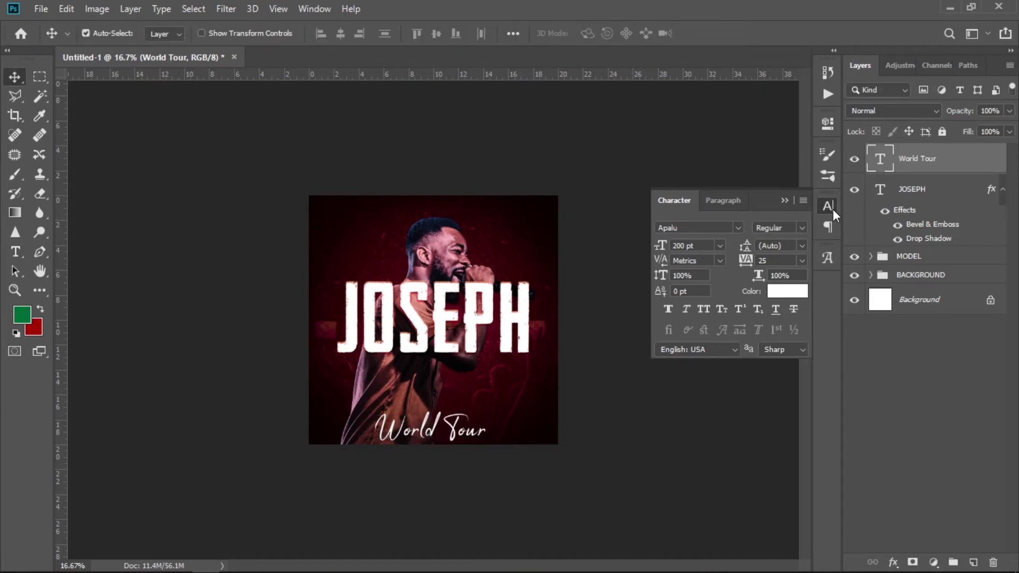
left_click(801, 261)
left_click(789, 349)
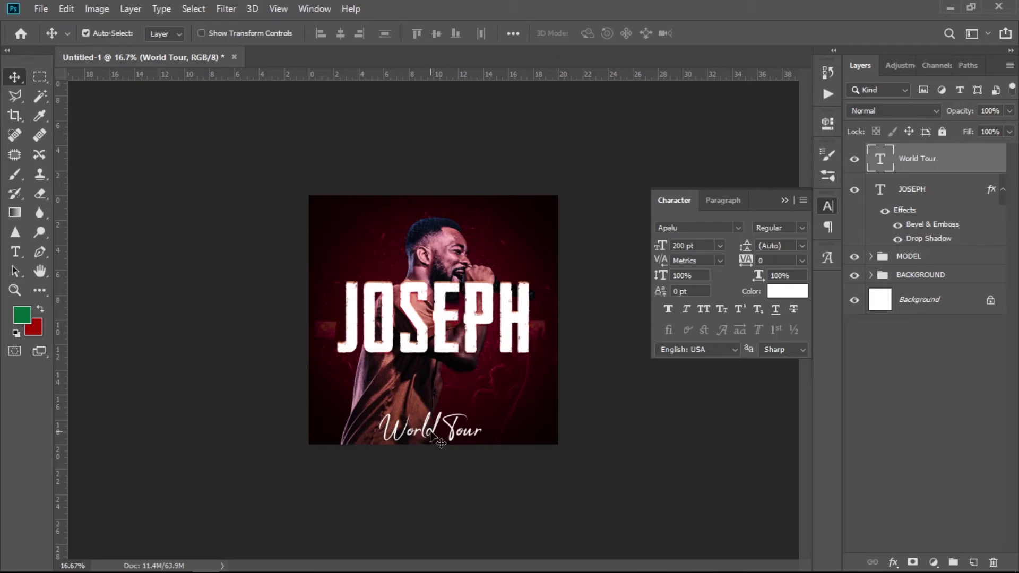
left_click_drag(430, 429, 430, 399)
Step: Turn on Color Overlay for the World Tour layer with colour ffc600
double_click(983, 158)
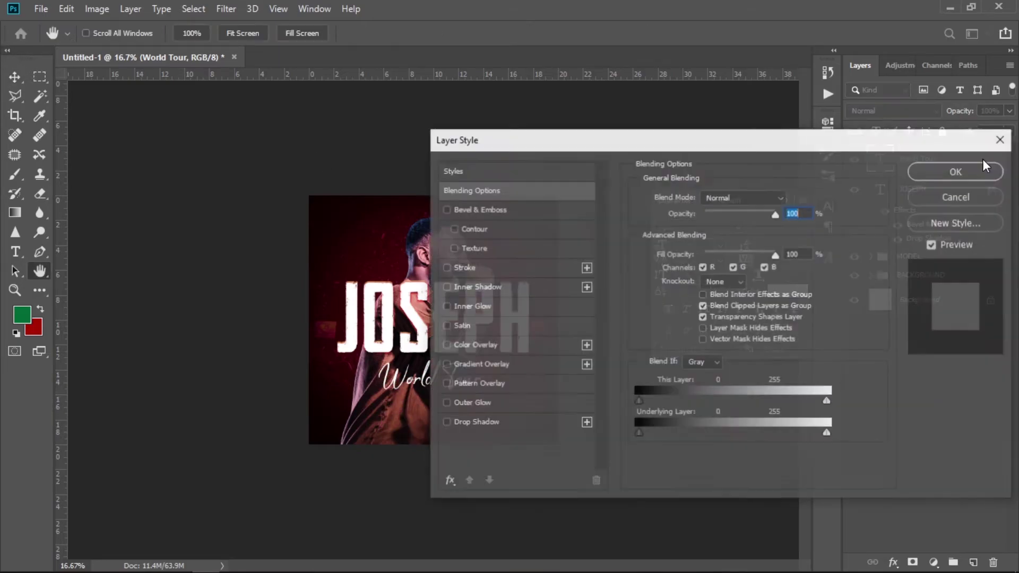
left_click(509, 347)
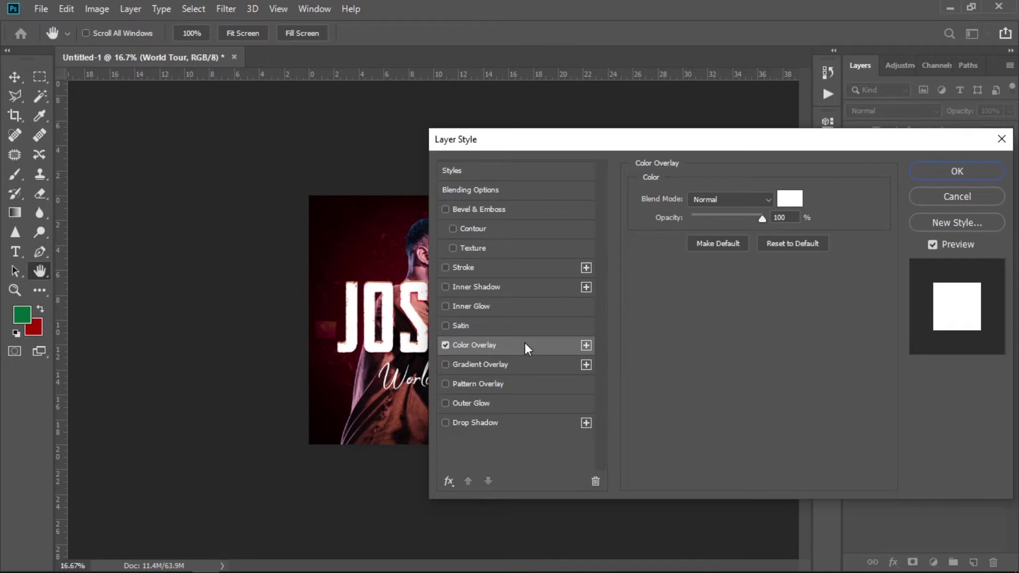
left_click(788, 200)
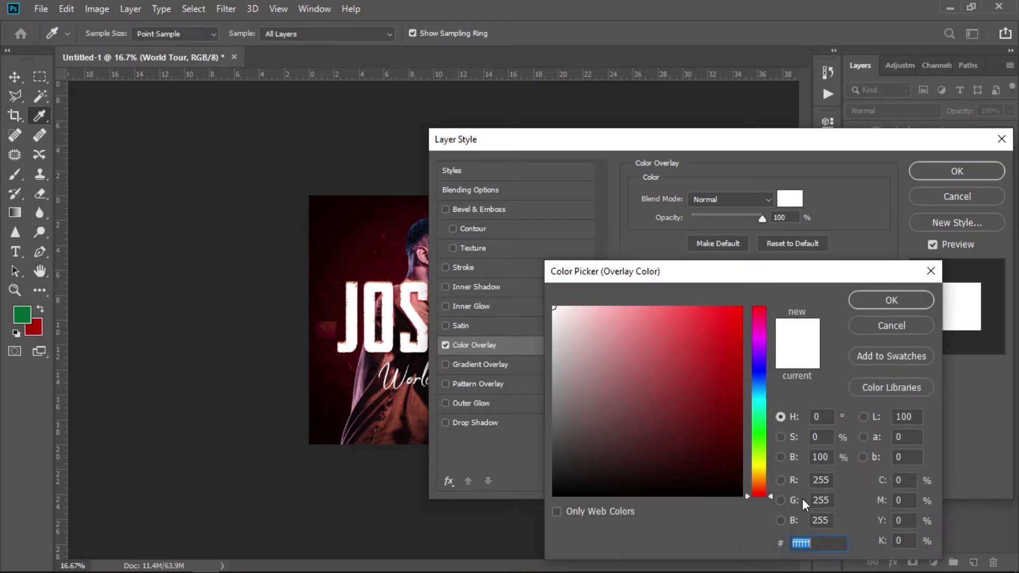
type("ff")
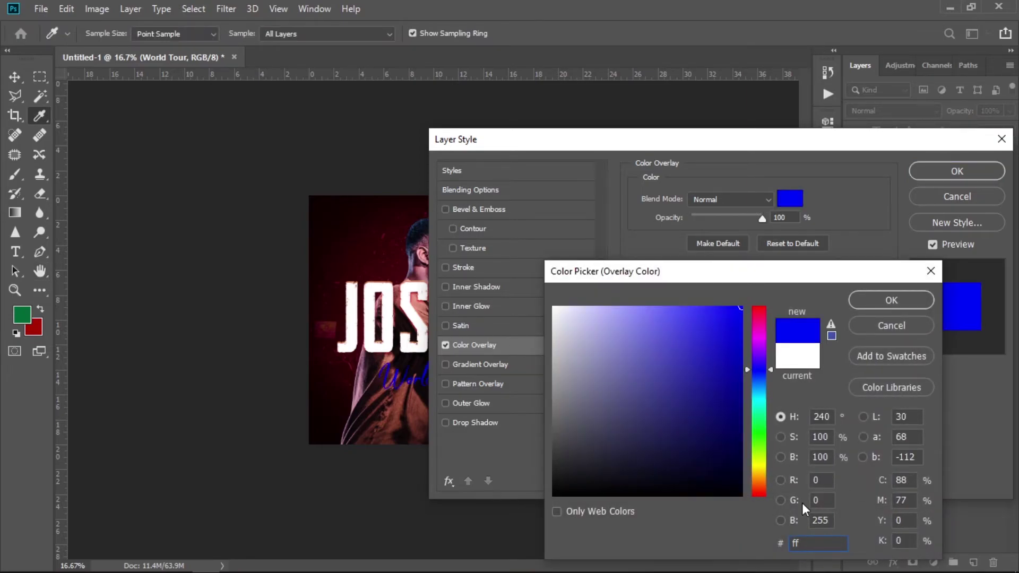
type("c600")
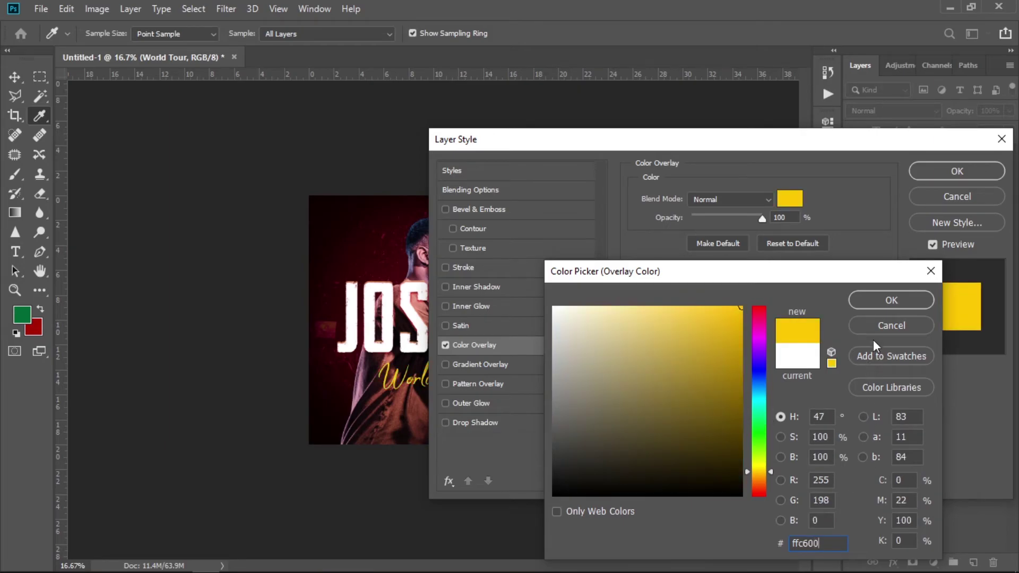
left_click(877, 299)
left_click(793, 219)
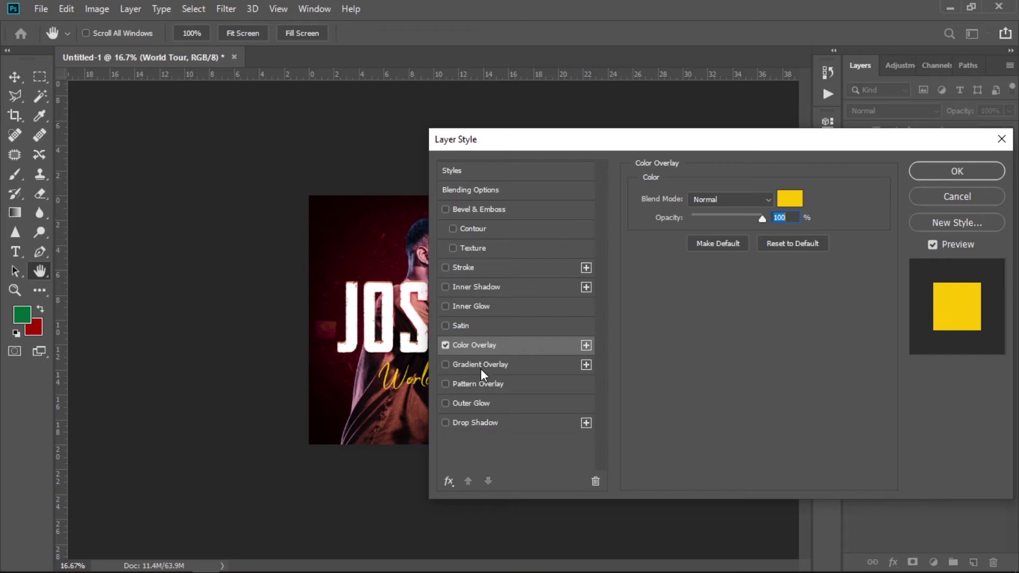
Step: Enable Outer Glow on World Tour with Screen blend mode at 90% opacity
left_click(502, 401)
left_click(727, 196)
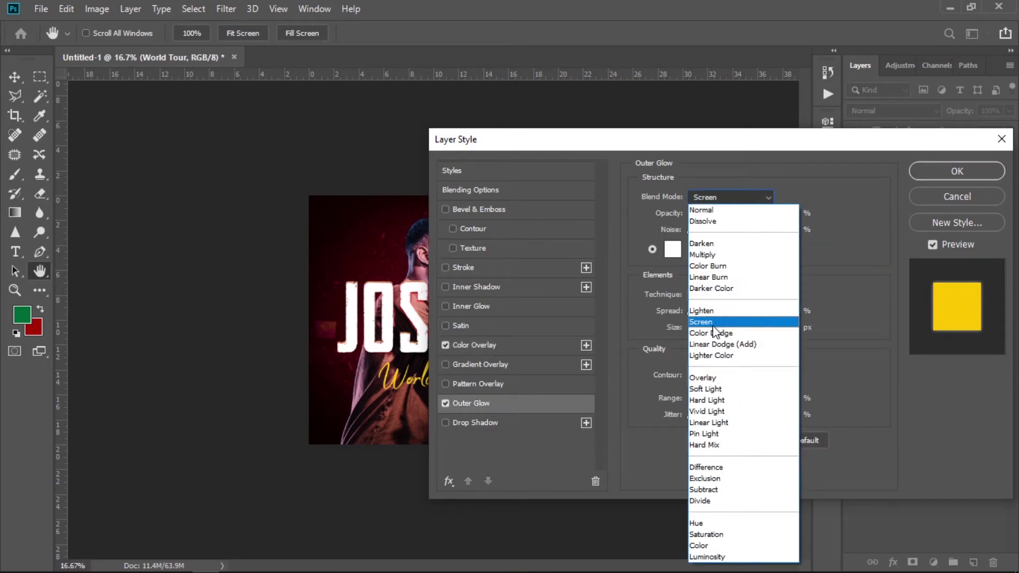
left_click(735, 323)
key("Tab")
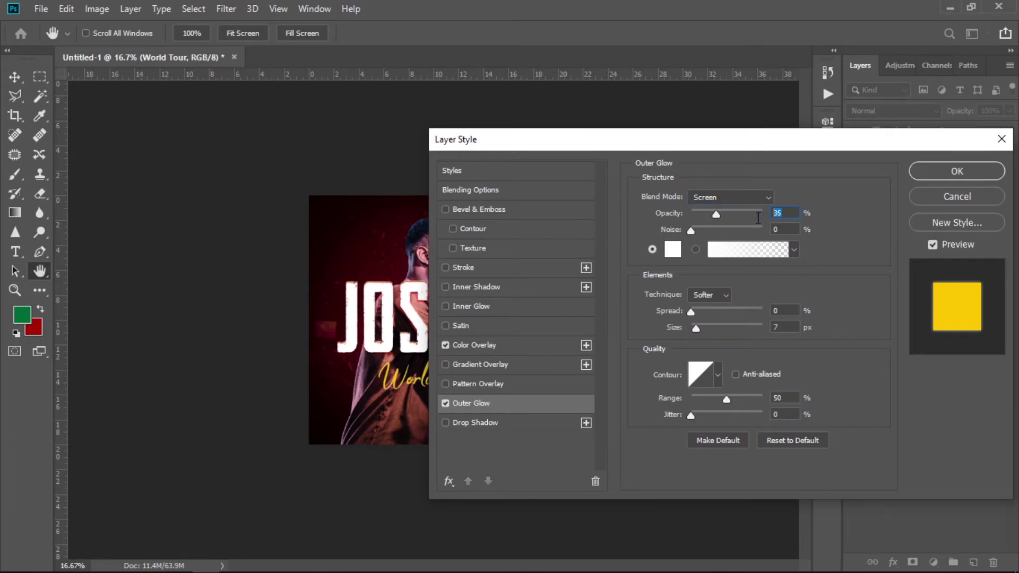
type("90")
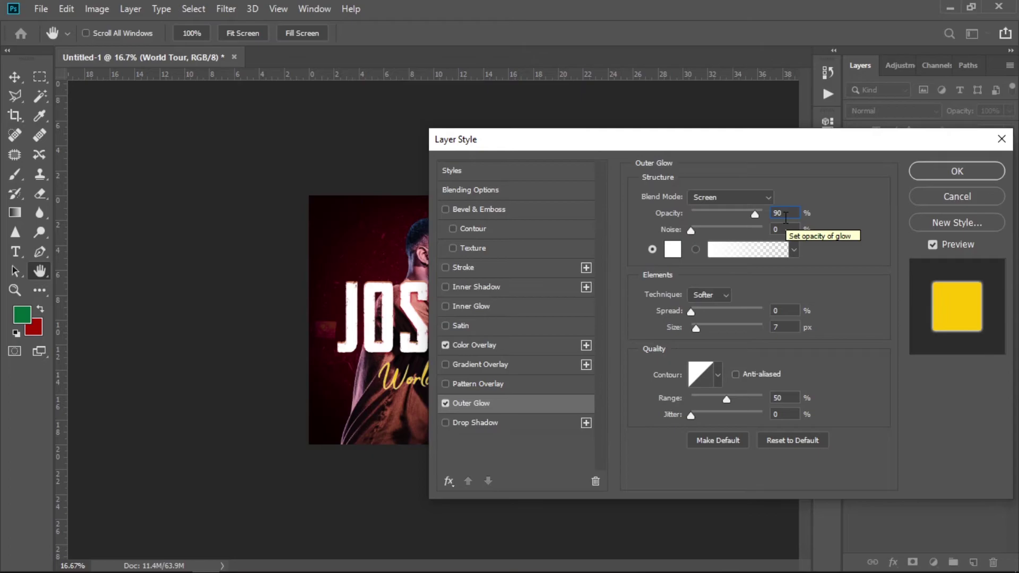
Step: Set the outer glow colour to dark red a90801
left_click(673, 249)
left_click(803, 543)
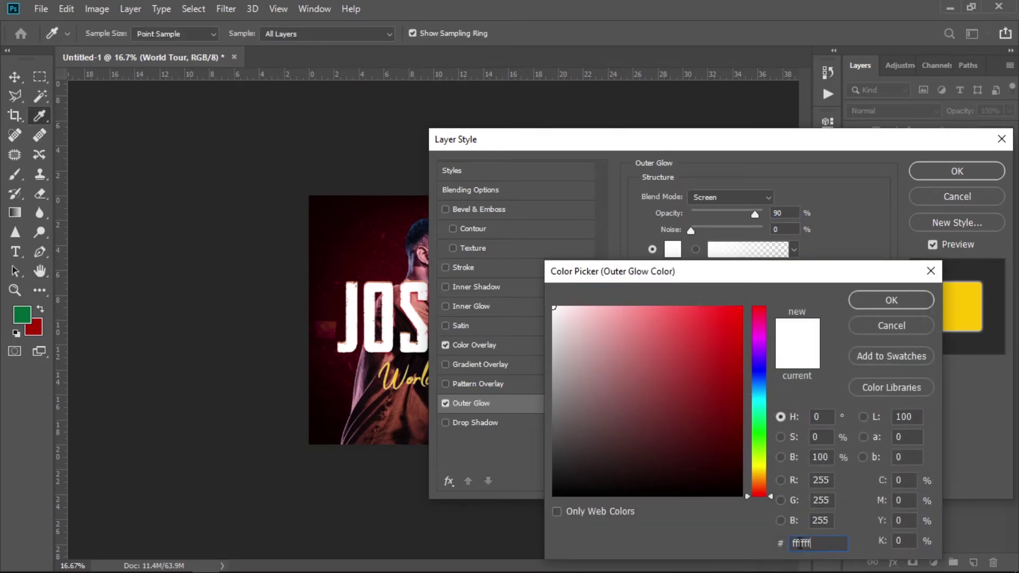
double_click(801, 543)
type("a90")
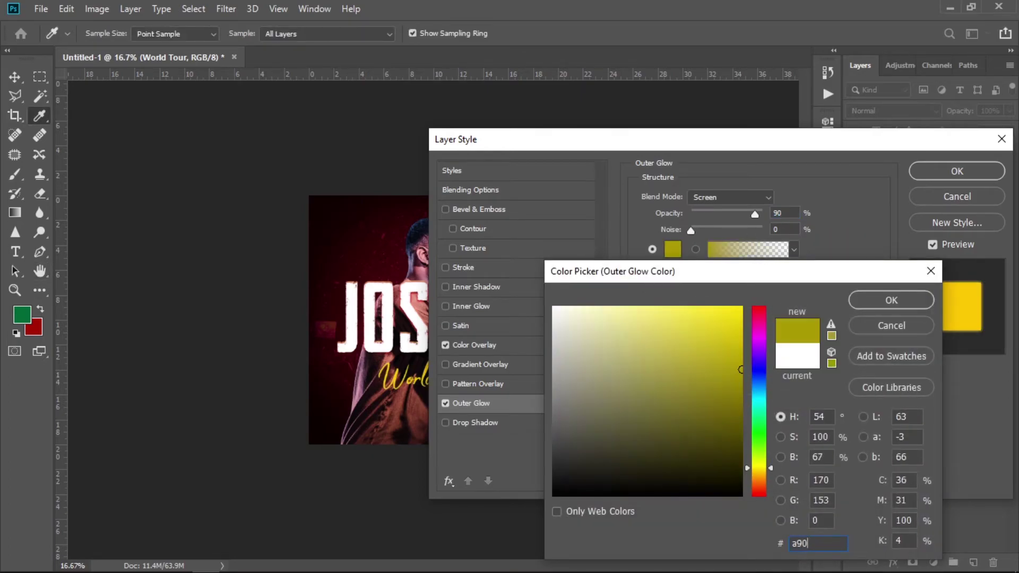
type("801")
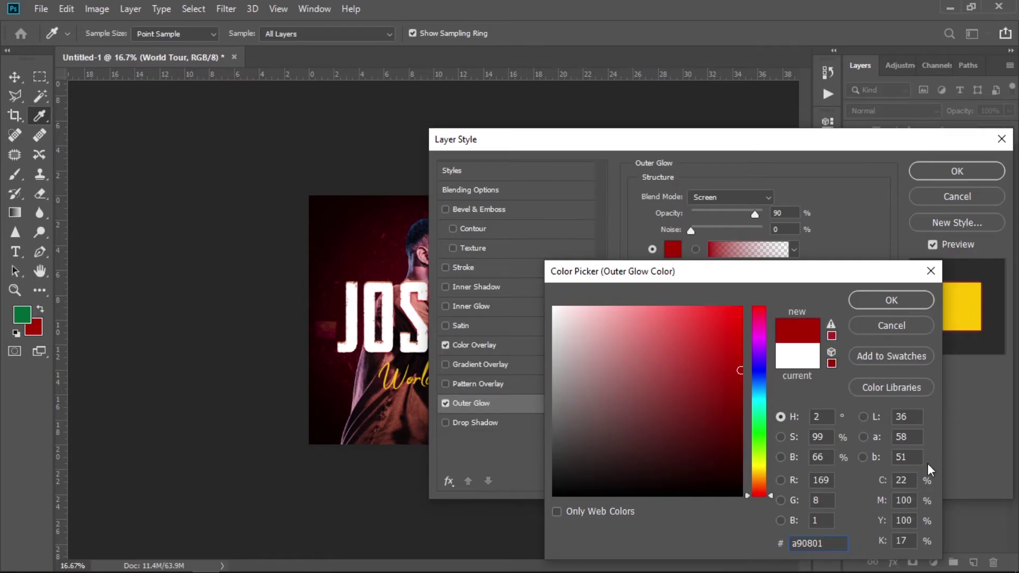
left_click(888, 296)
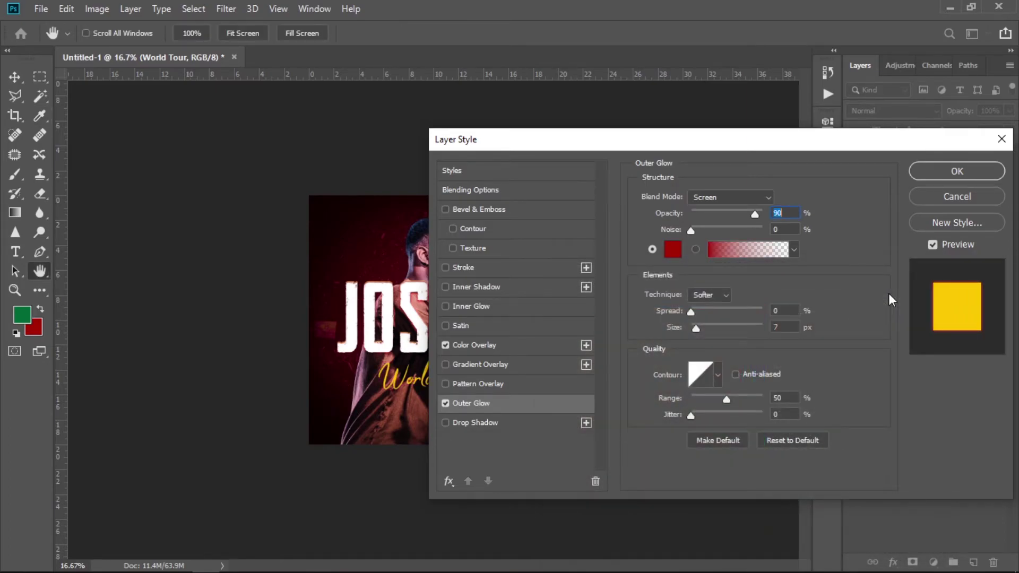
Step: Set the outer glow size to 35 px
left_click(707, 294)
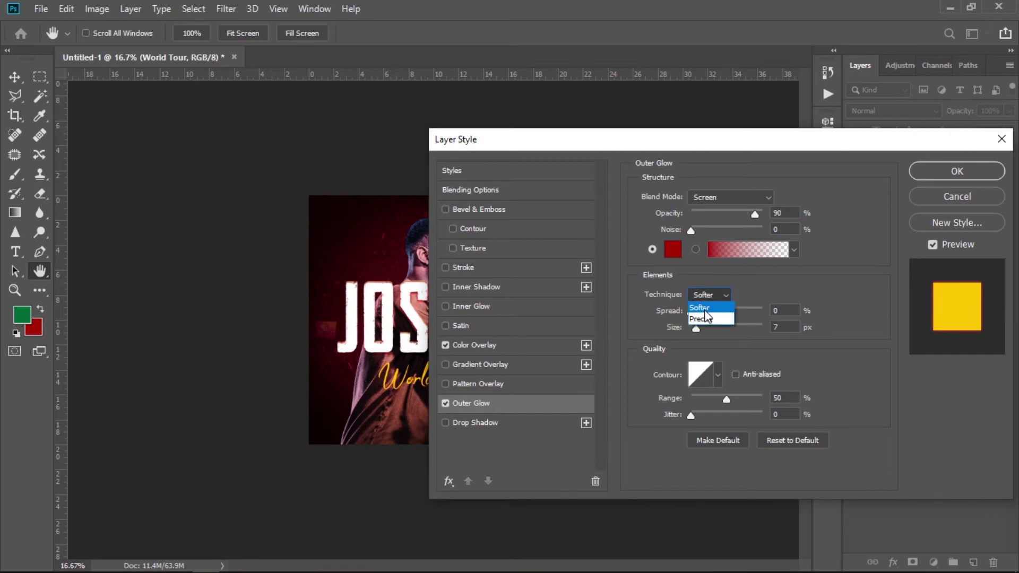
left_click(784, 311)
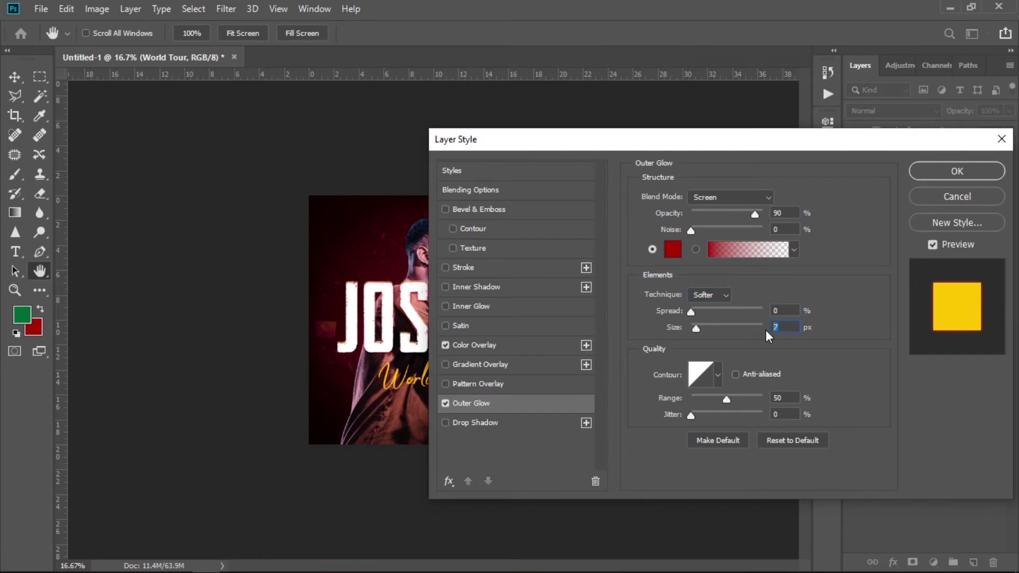
type("32")
key("BackSpace")
type("5")
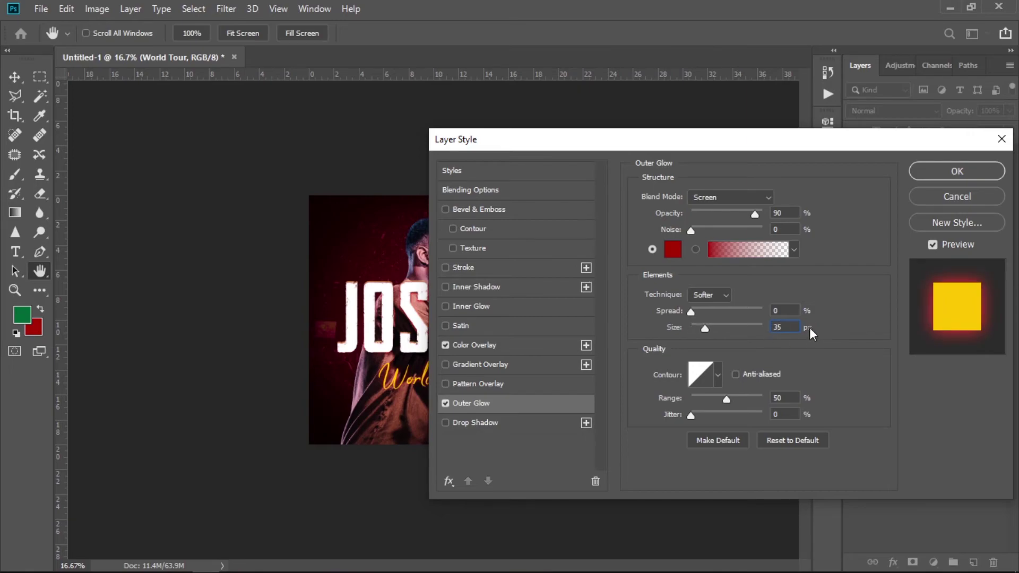
key("ctrl+a")
Step: Add a drop shadow with 100% opacity, 4 px distance, 0 spread and 1 px size
left_click(518, 421)
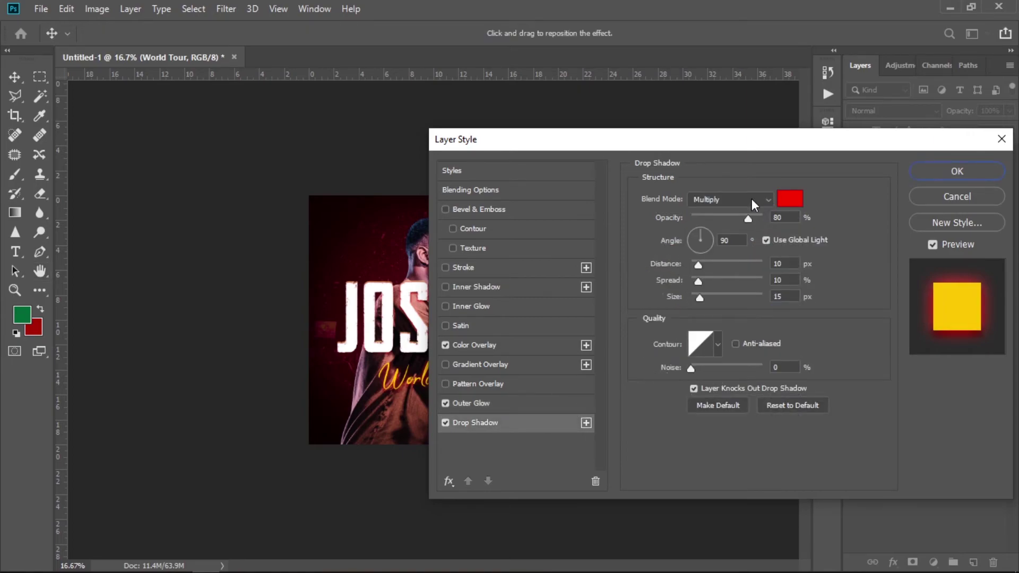
double_click(780, 218)
type("100")
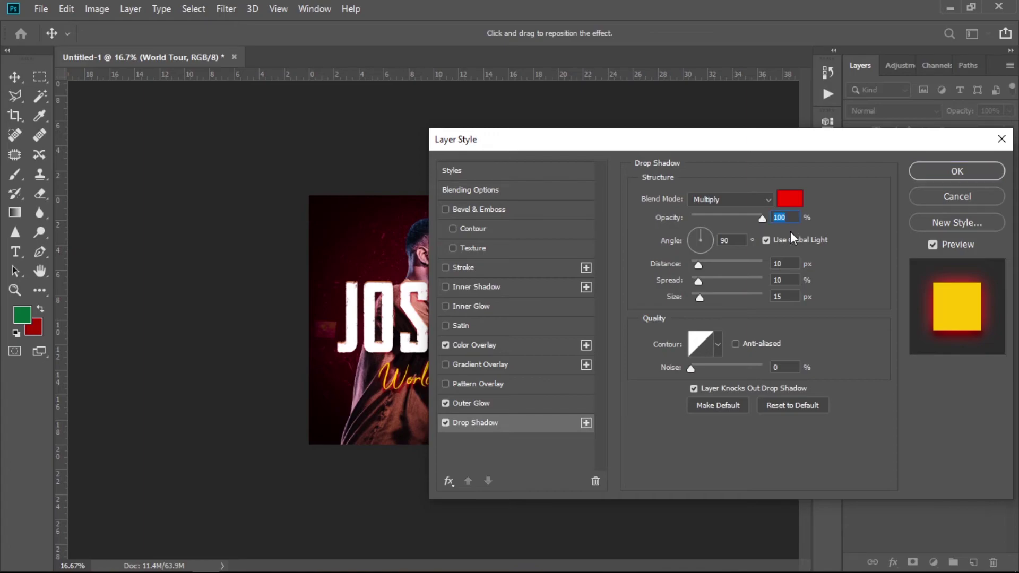
double_click(793, 266)
type("4")
key("Tab")
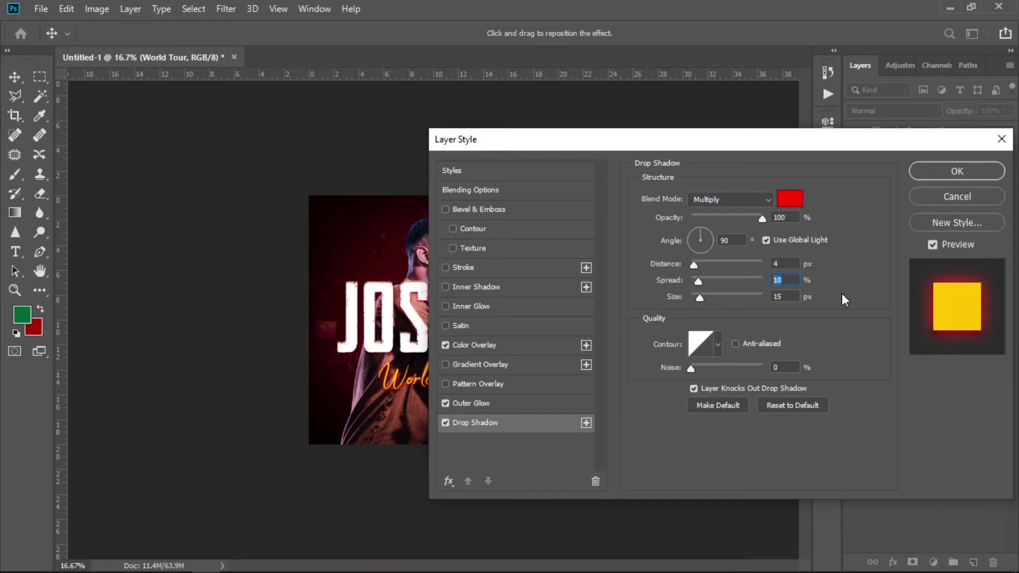
type("0")
double_click(790, 297)
type("1")
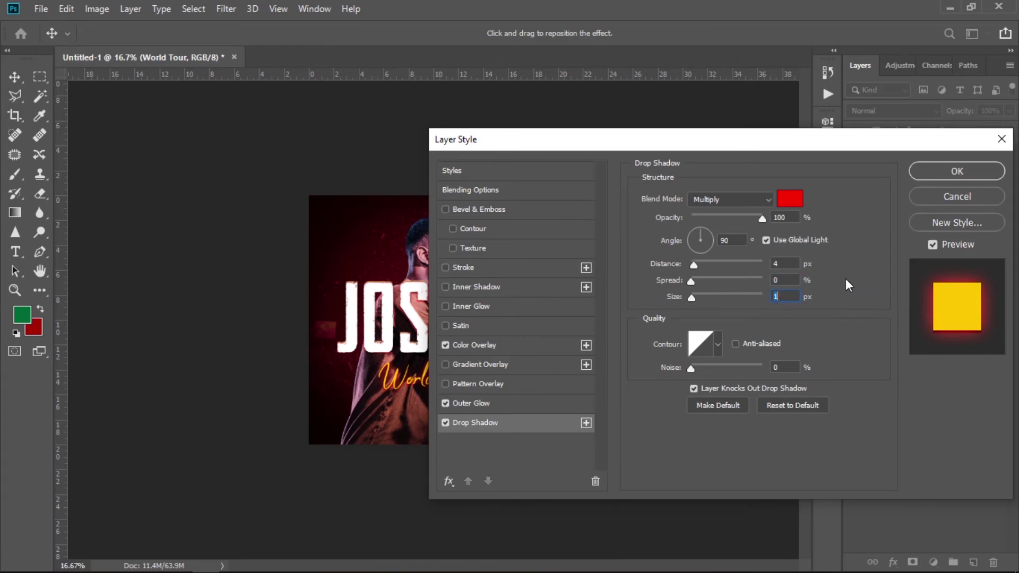
Step: Add a second drop shadow at 80% opacity with a 10 px size
left_click(587, 423)
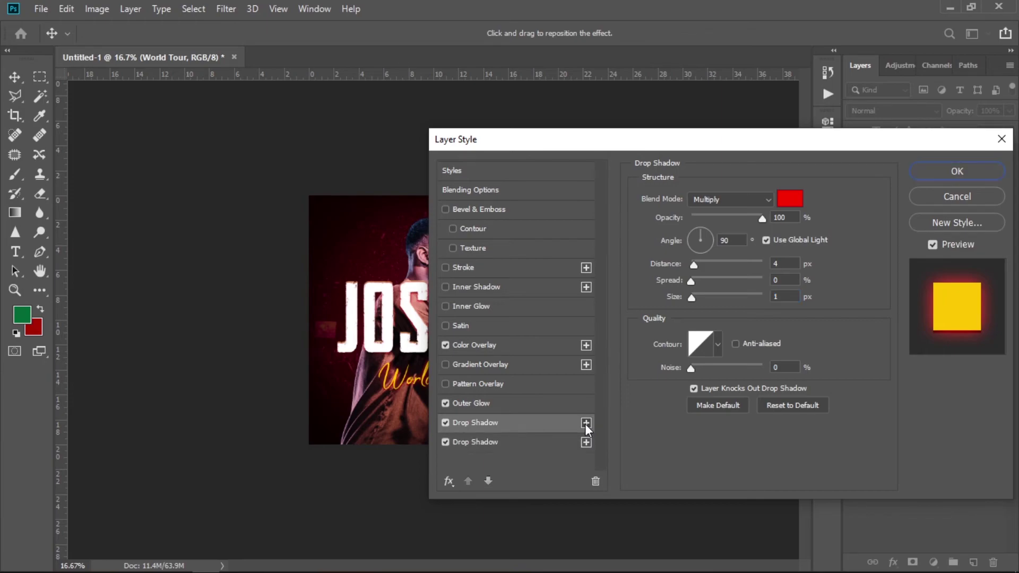
left_click(536, 442)
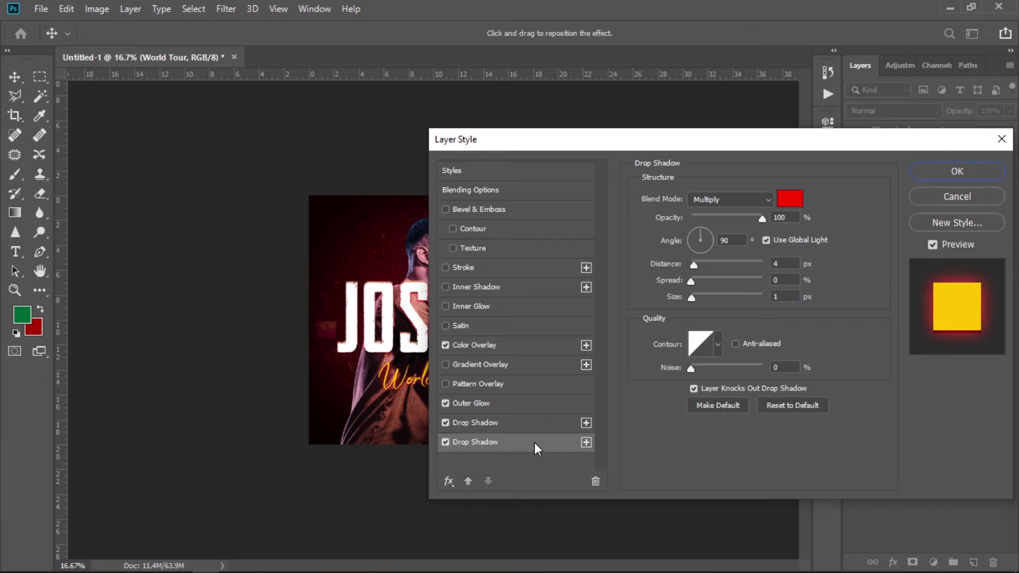
left_click(759, 218)
type("80")
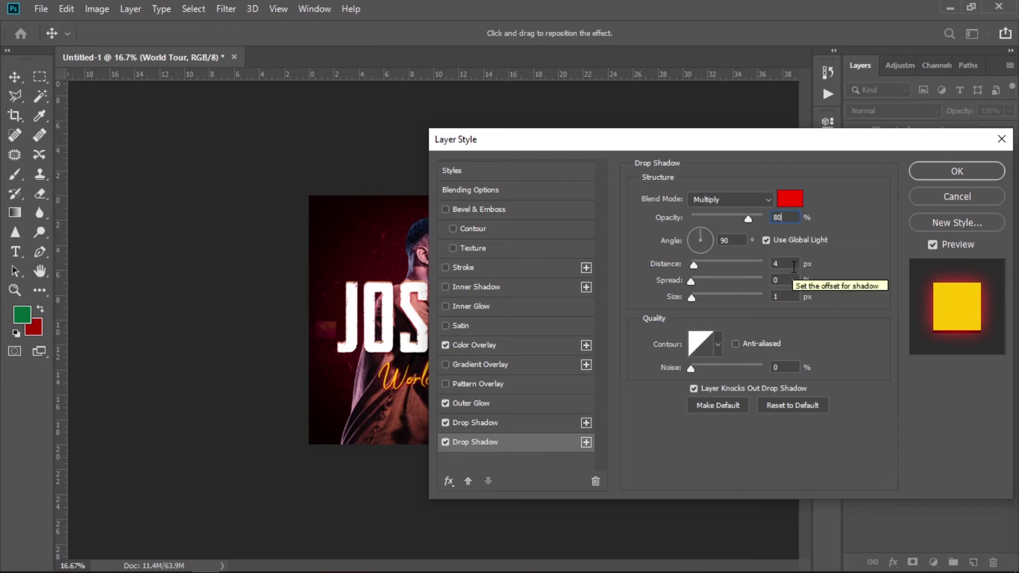
left_click(789, 296)
type("0")
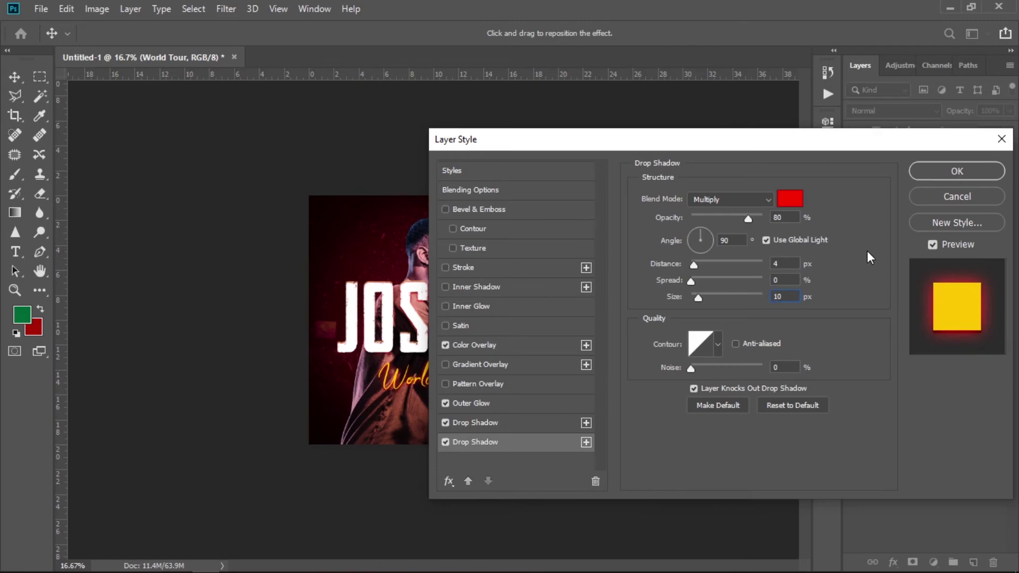
left_click_drag(562, 145, 574, 121)
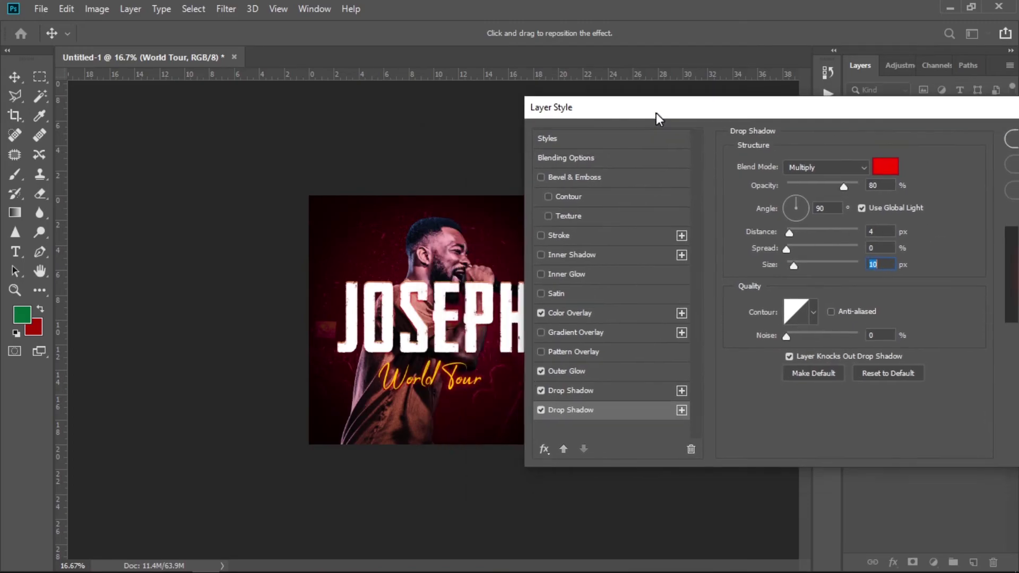
Step: Apply the layer style and nudge World Tour up onto the bottom of JOSEPH
left_click(933, 146)
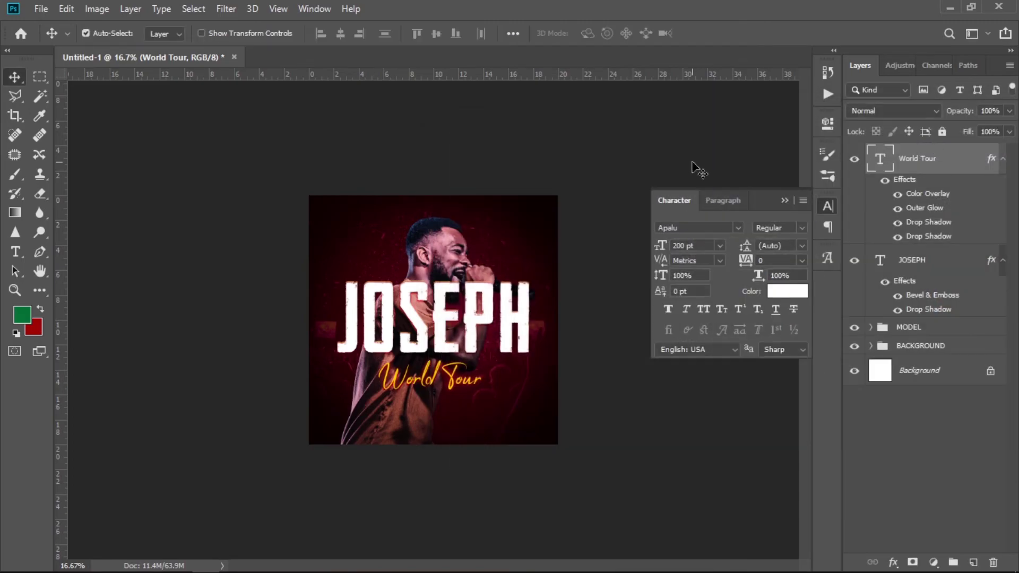
left_click(785, 198)
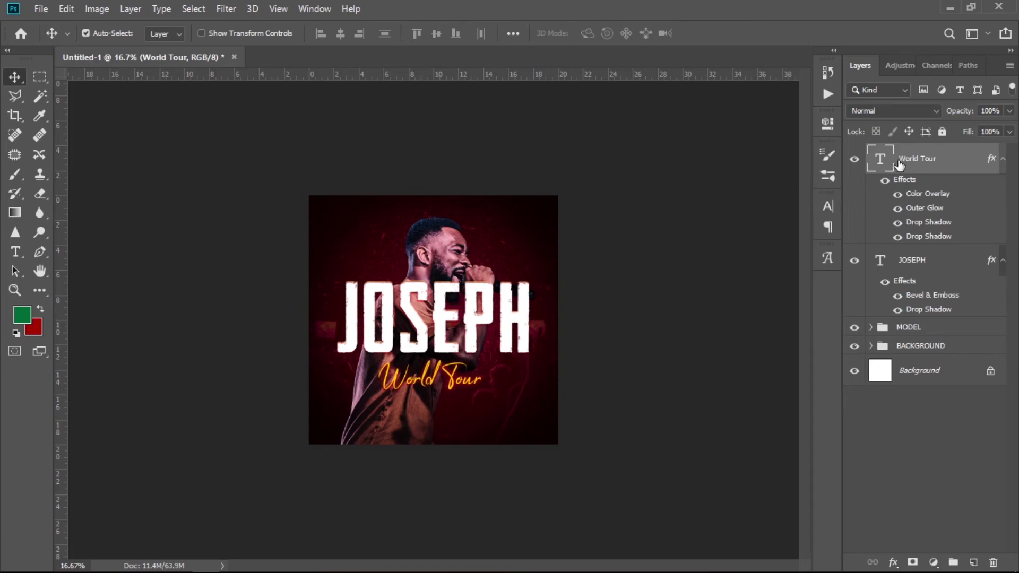
key("shift+Up")
key("shift+Up")
key("shift+Up")
key("shift+Up")
key("shift+Up")
key("shift+Up")
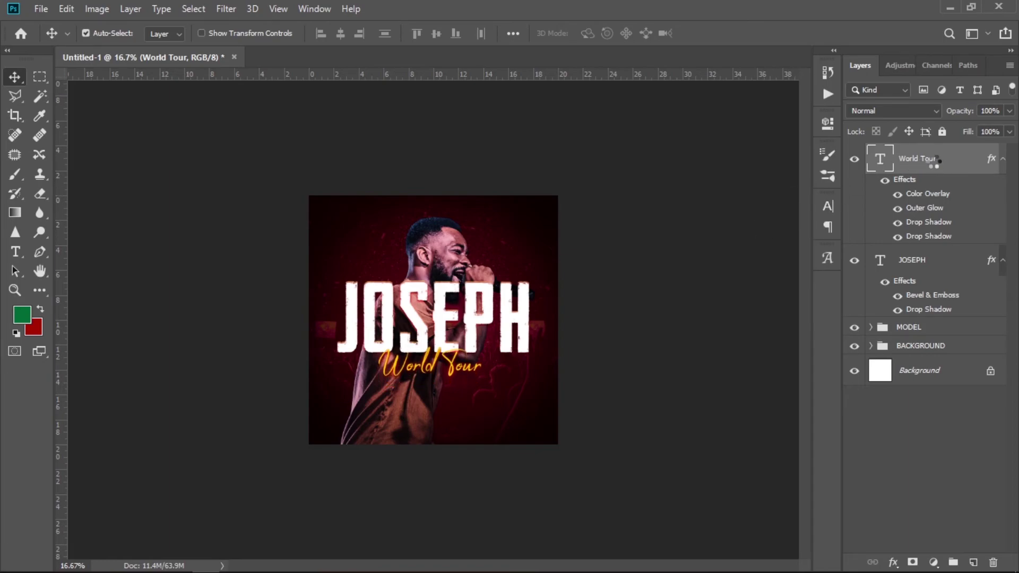
key("shift+Up")
key("shift+Up")
key("shift+Up")
key("ctrl+0")
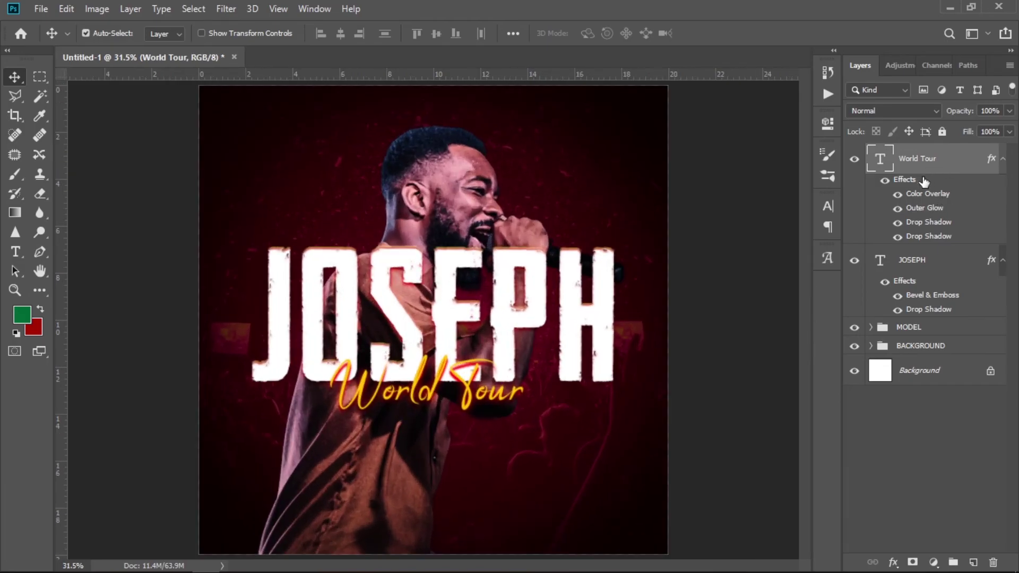
Step: Change both World Tour drop shadow colours to black 000000 and apply
double_click(930, 177)
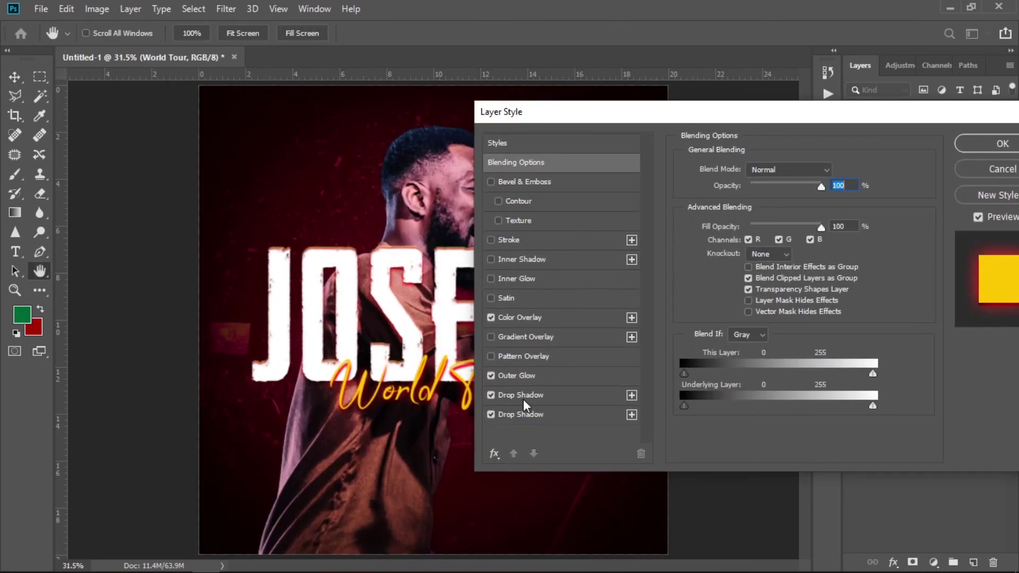
left_click(531, 398)
left_click(835, 171)
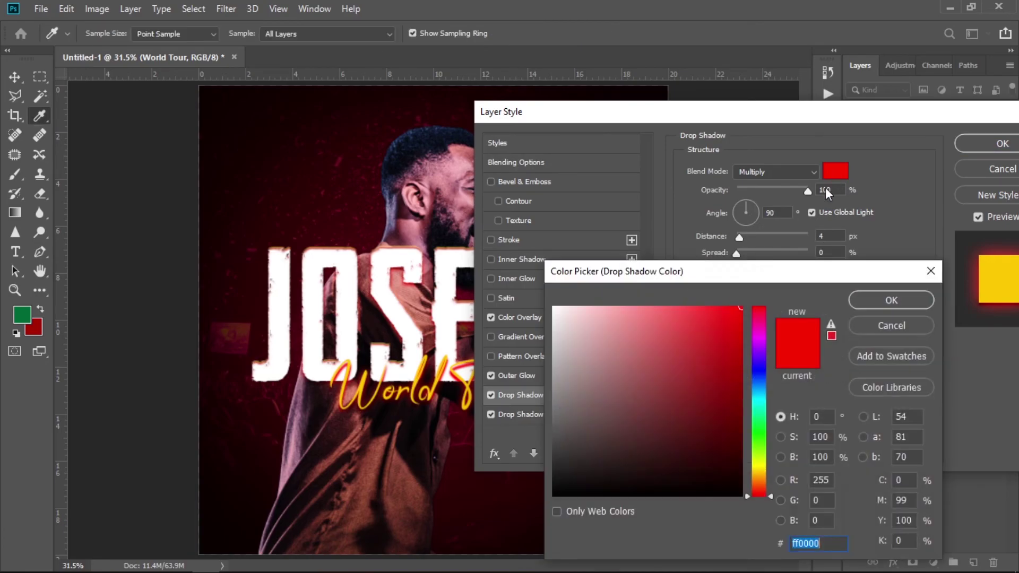
type("000000")
left_click(877, 304)
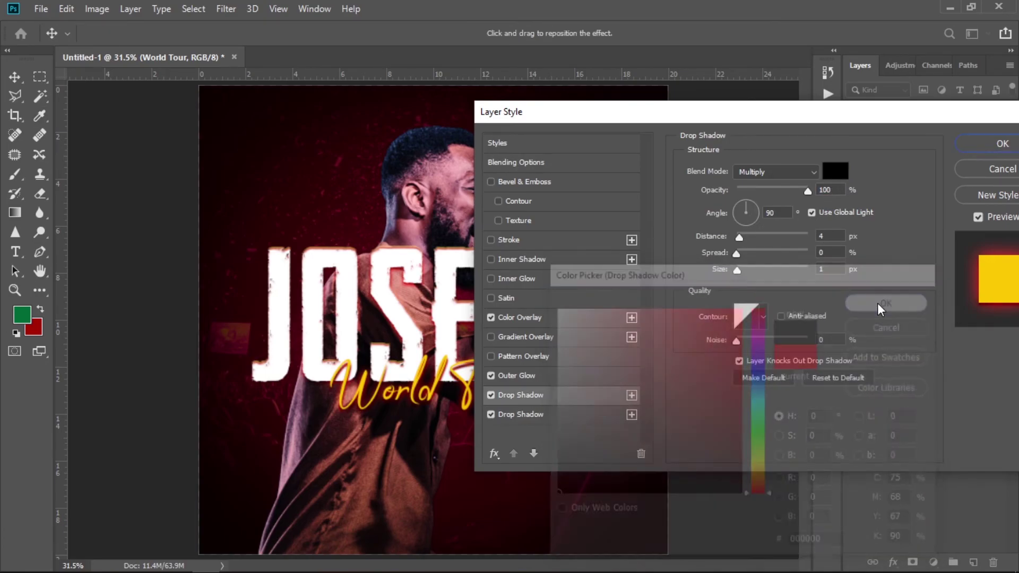
left_click(839, 173)
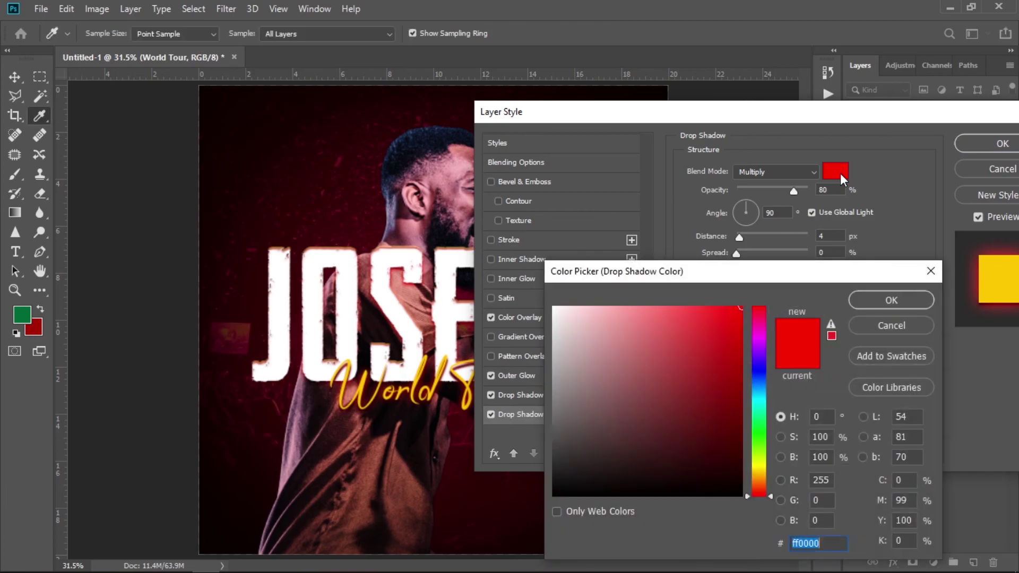
type("000000")
left_click(875, 304)
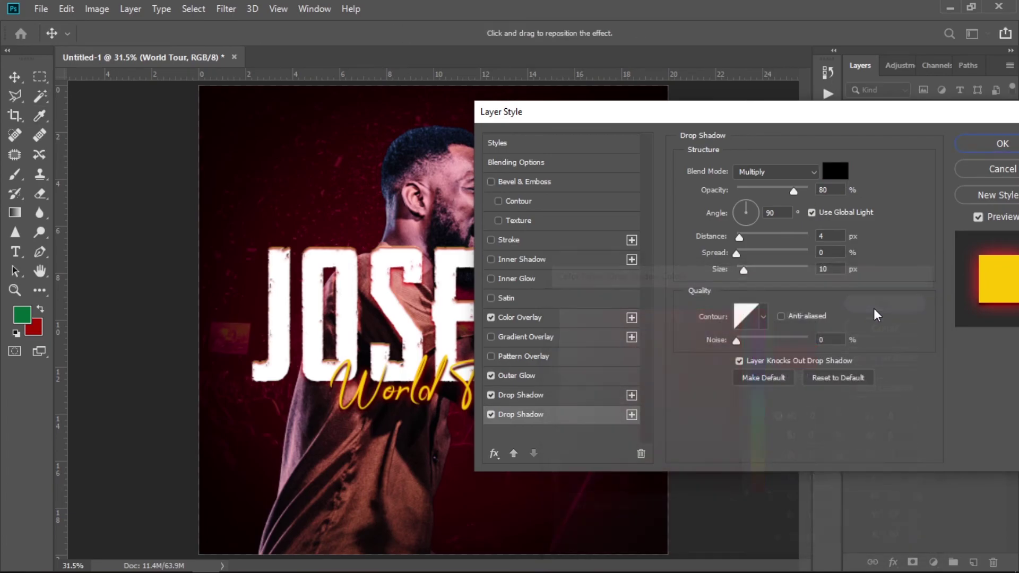
left_click(970, 143)
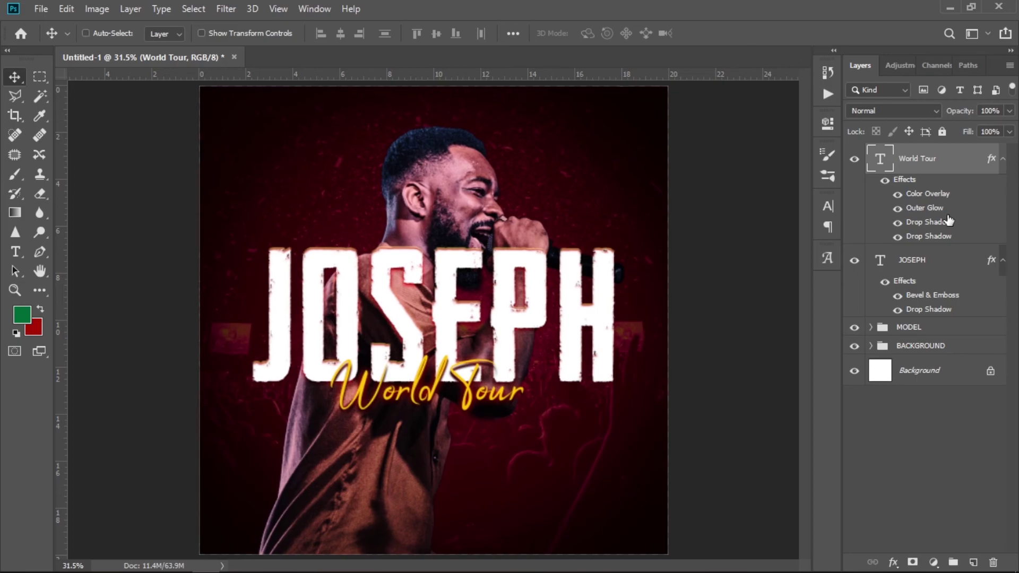
key("ctrl+minus")
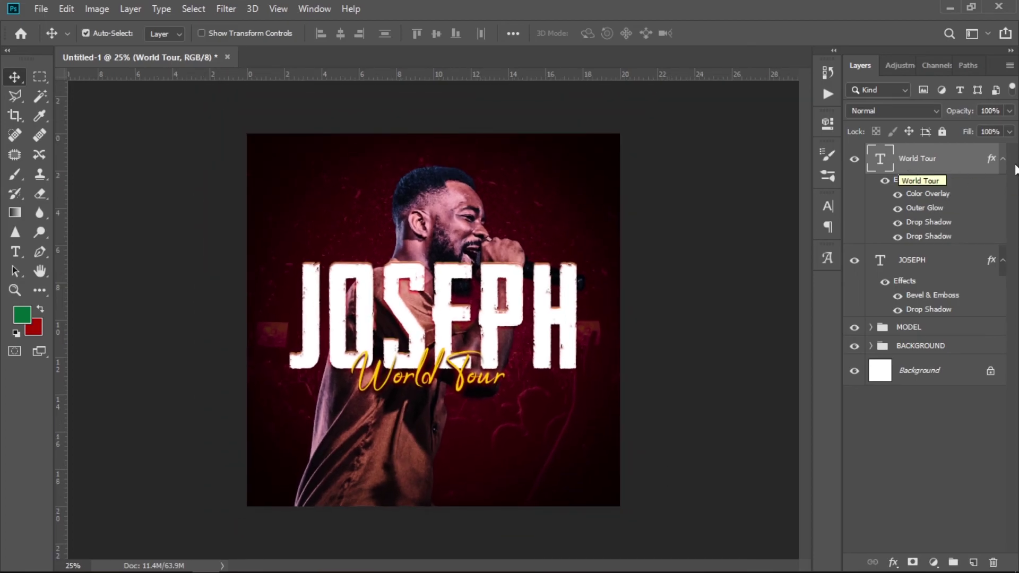
Step: Collapse the layer effects lists and set World Tour tracking to 50
left_click(1003, 159)
left_click(1003, 191)
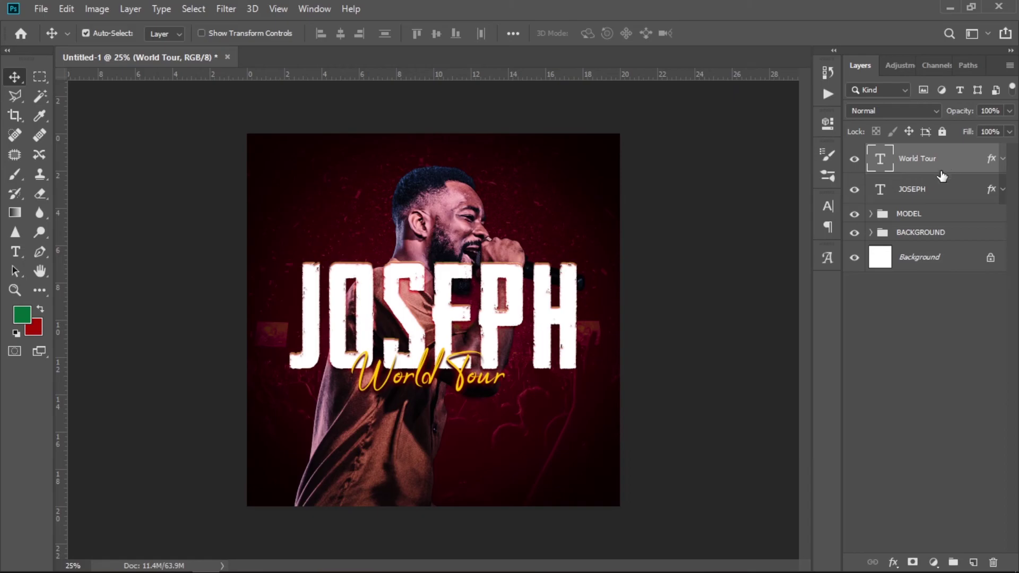
left_click(829, 207)
left_click(802, 261)
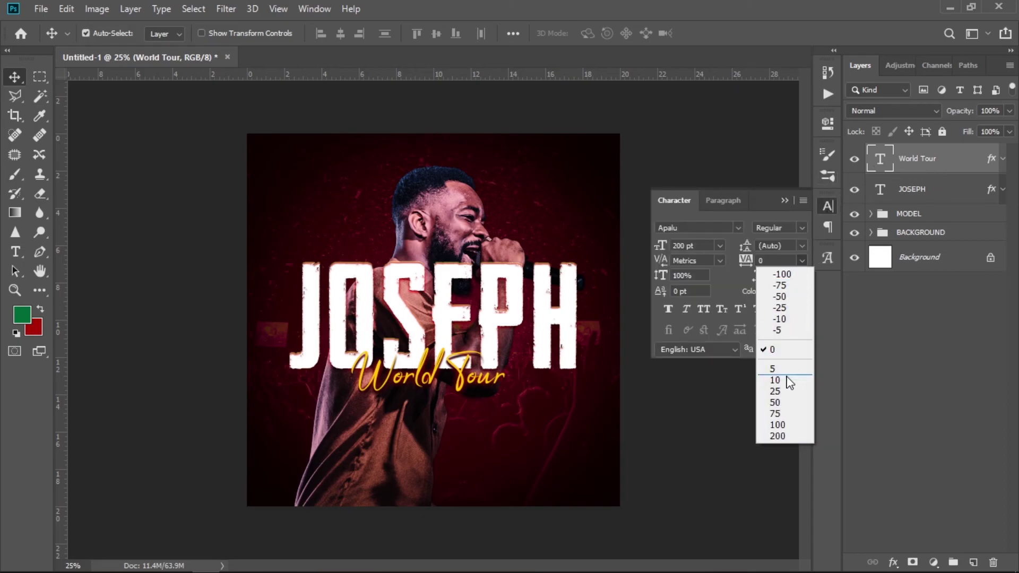
left_click(789, 402)
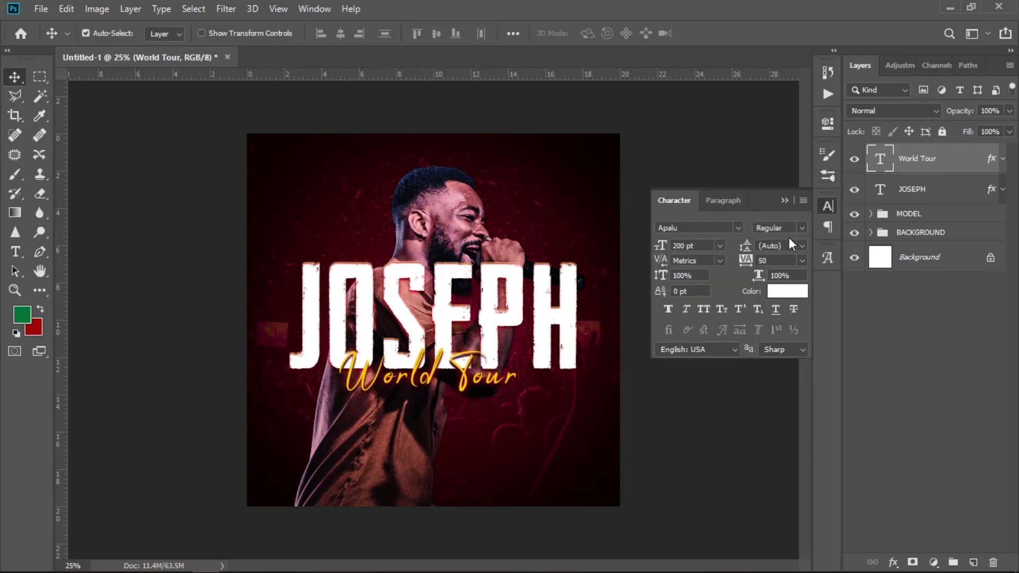
left_click(784, 201)
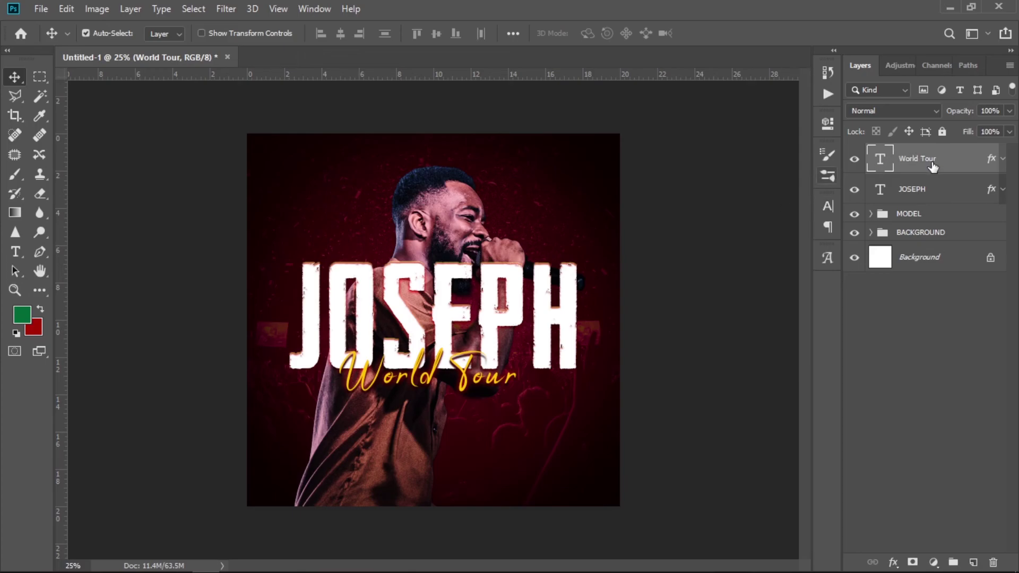
Step: Enlarge the World Tour text to 220 pt
left_click(829, 205)
double_click(684, 245)
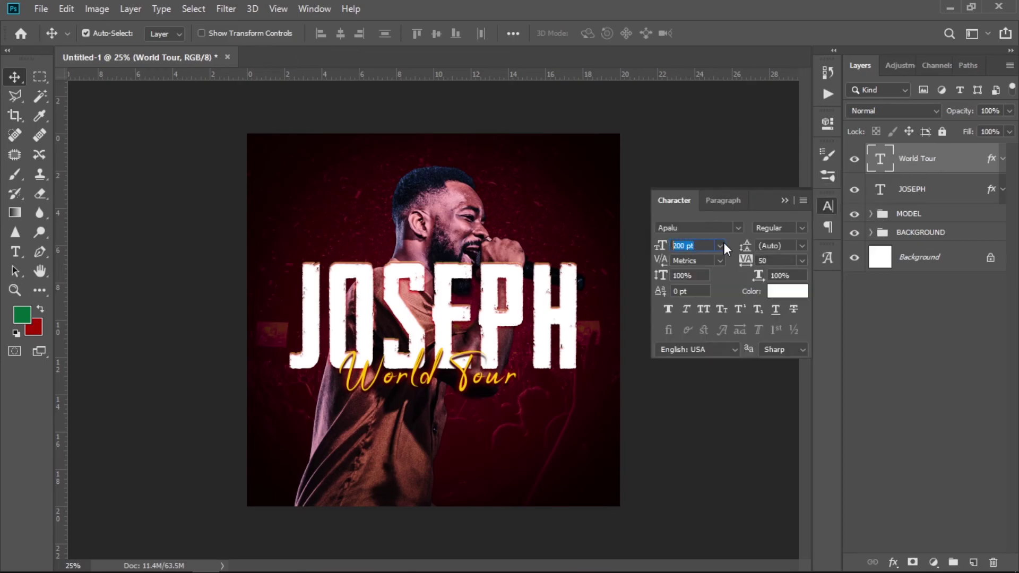
type("220")
key("Return")
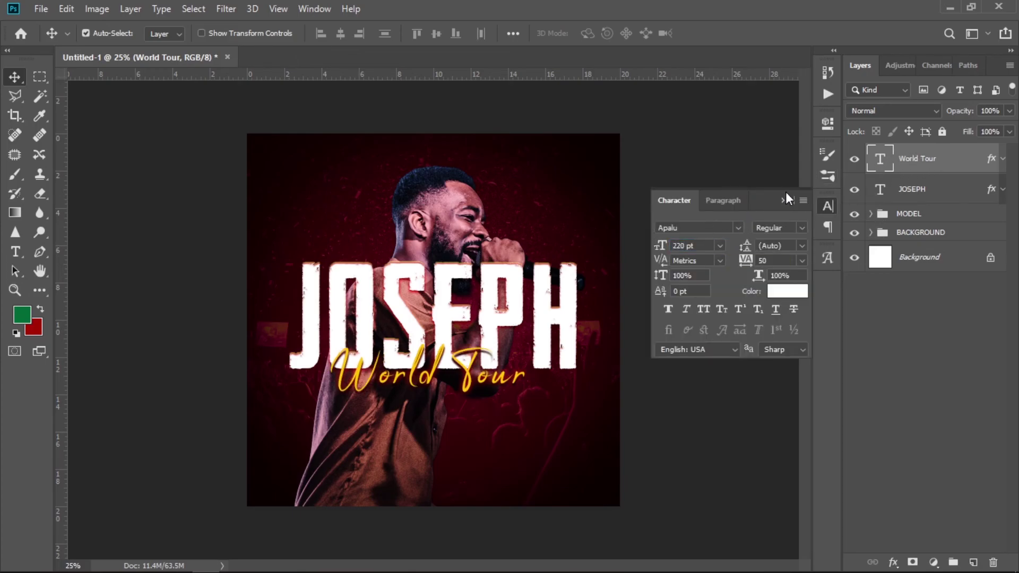
left_click(785, 200)
Step: Centre World Tour horizontally under JOSEPH and move both titles lower
left_click(930, 200, "shift")
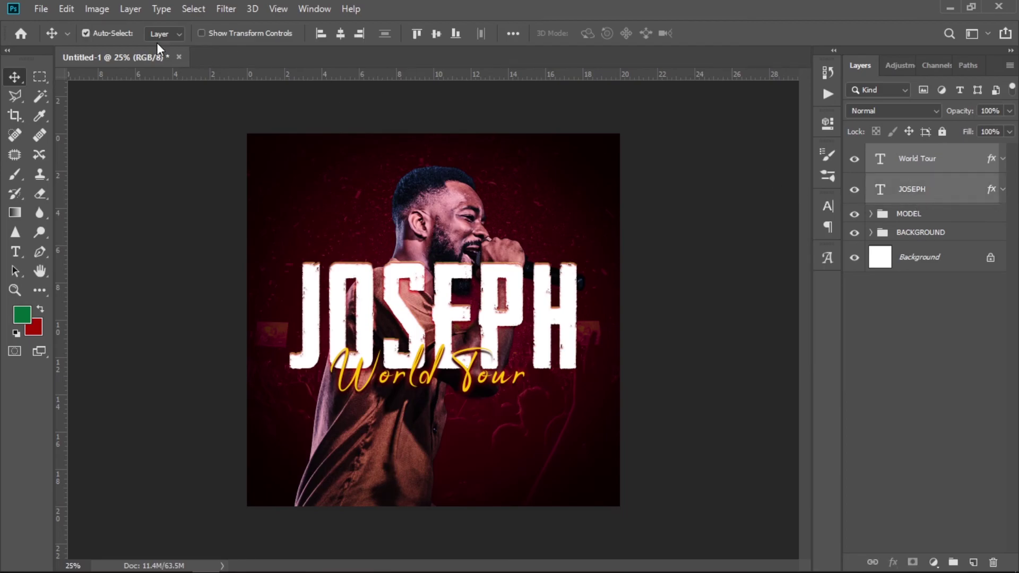
left_click(86, 33)
left_click(340, 34)
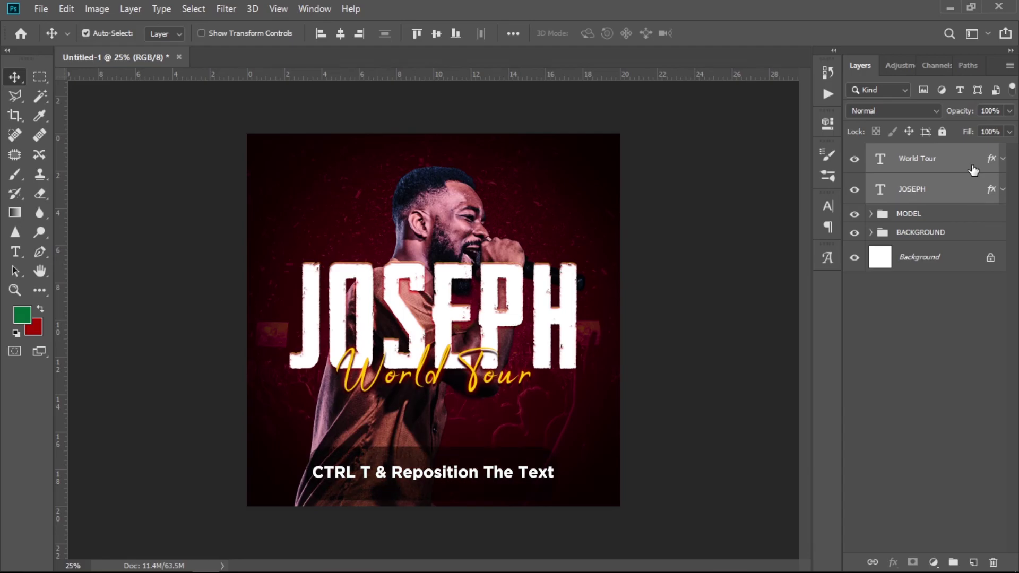
key("ctrl+t")
left_click_drag(507, 318, 507, 378)
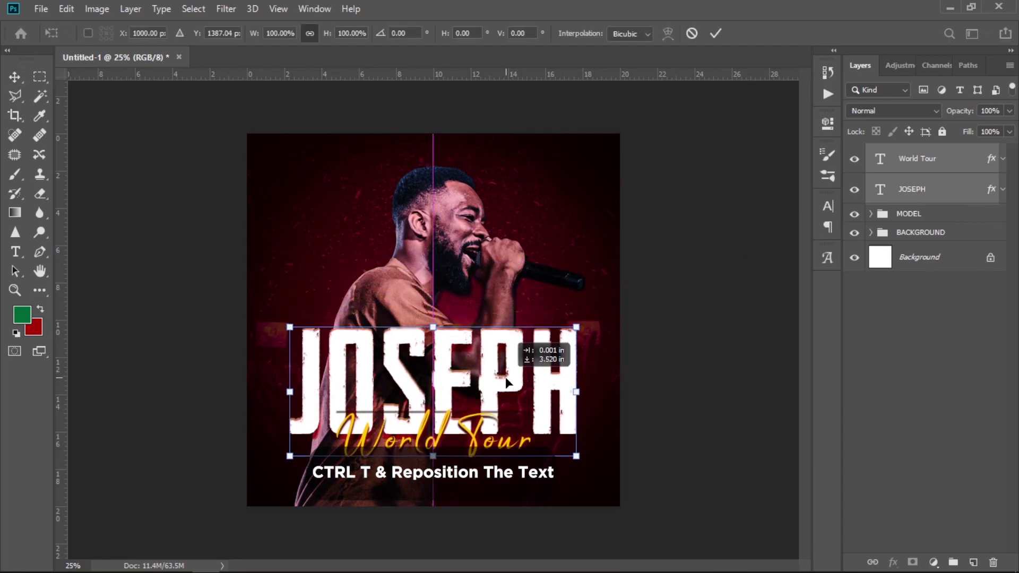
left_click(920, 349)
Step: Group the World Tour and JOSEPH layers into a group named TEXT
left_click(922, 197)
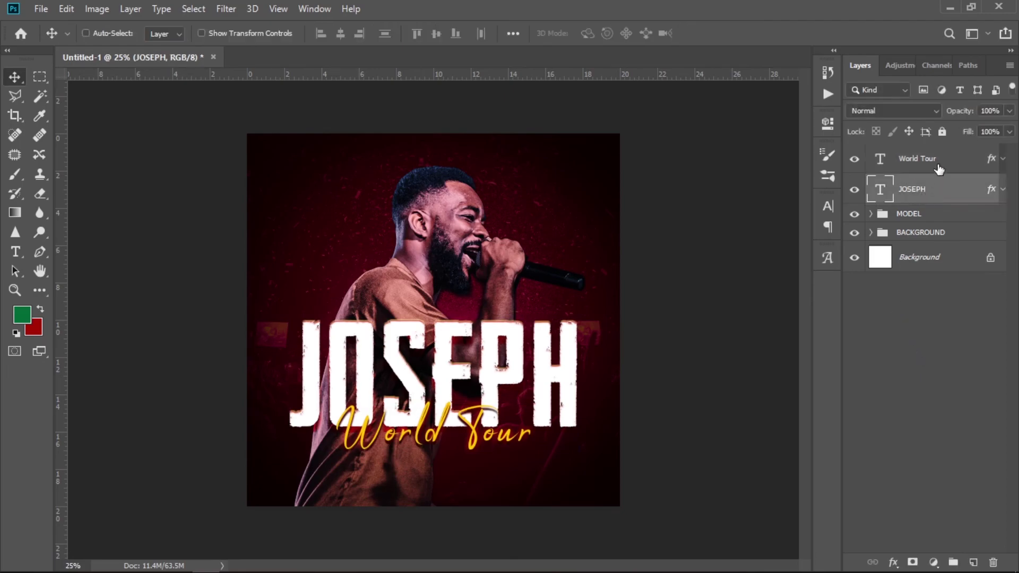
left_click(935, 166, "shift")
key("ctrl+g")
double_click(913, 153)
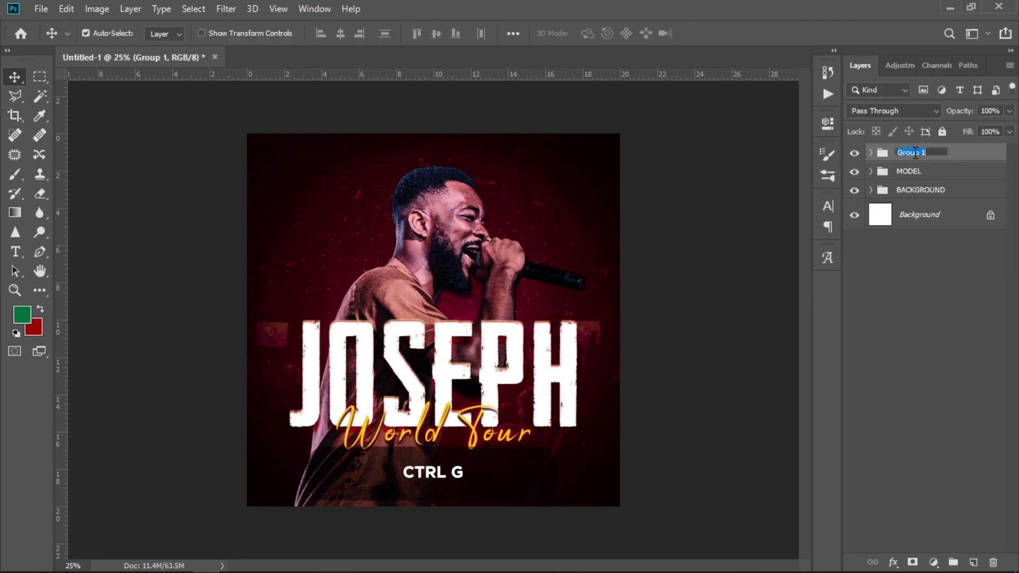
type("TEXT")
key("Return")
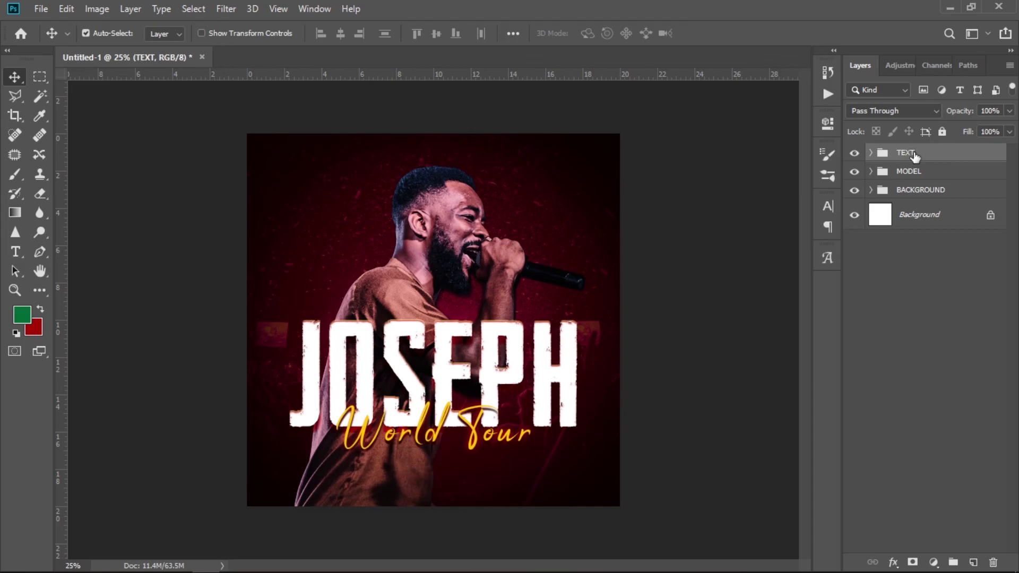
Step: Select the BACKGROUND, MODEL and TEXT groups together
left_click(946, 286)
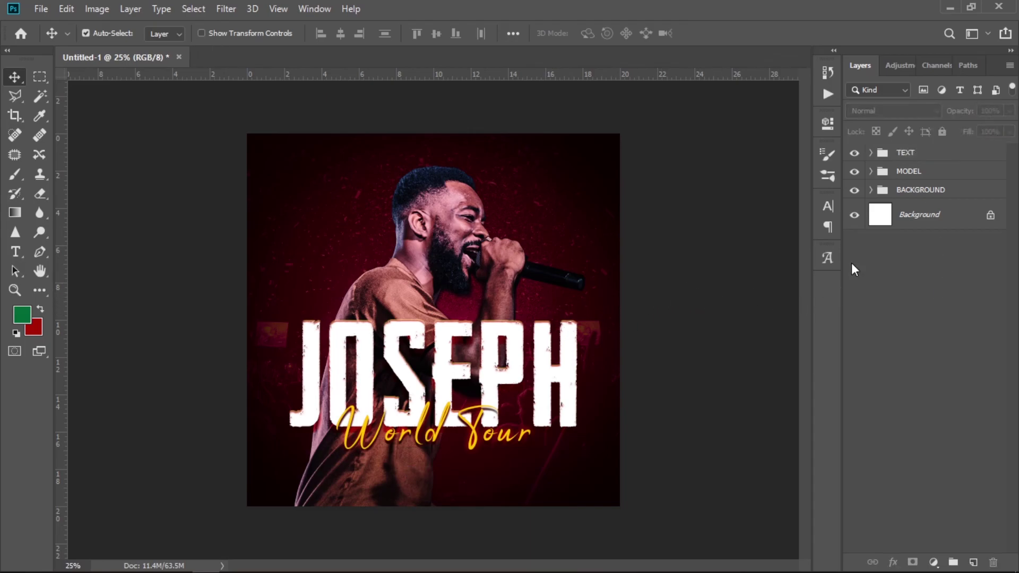
left_click(943, 190)
left_click(926, 173, "ctrl")
left_click(925, 155, "ctrl")
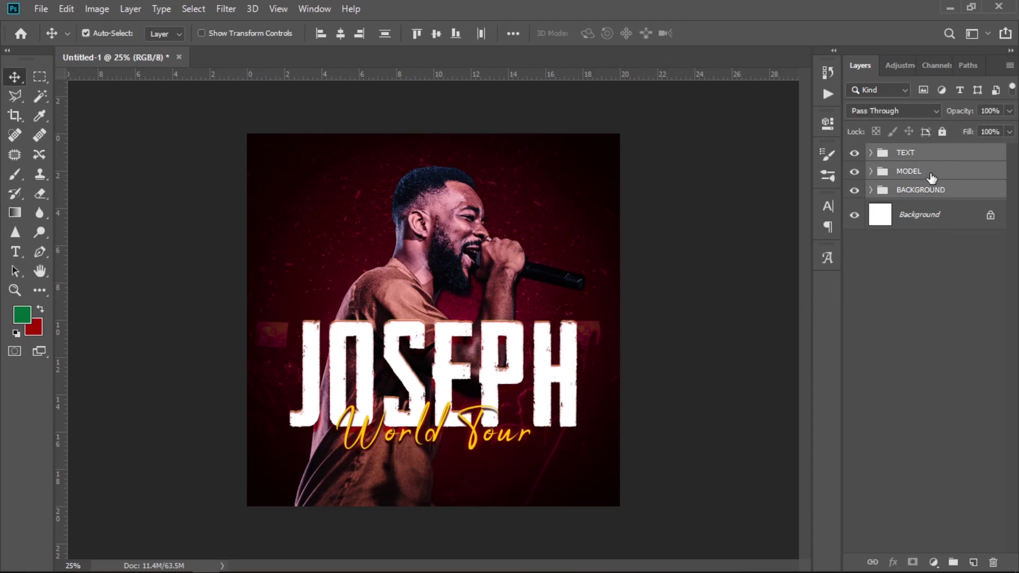
Step: Duplicate the three groups with Ctrl+J and convert the copies into one smart object
key("ctrl+j")
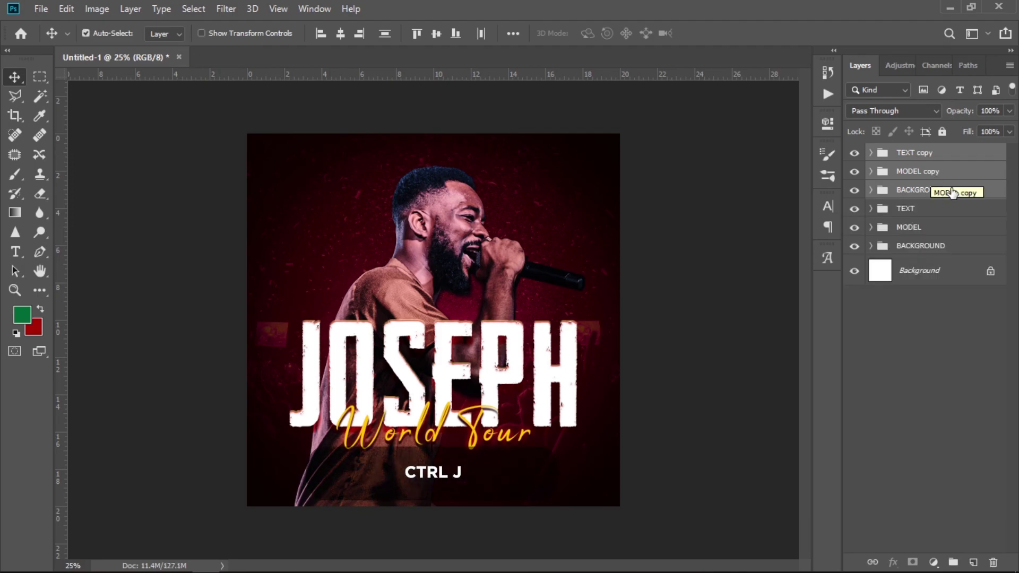
right_click(939, 154)
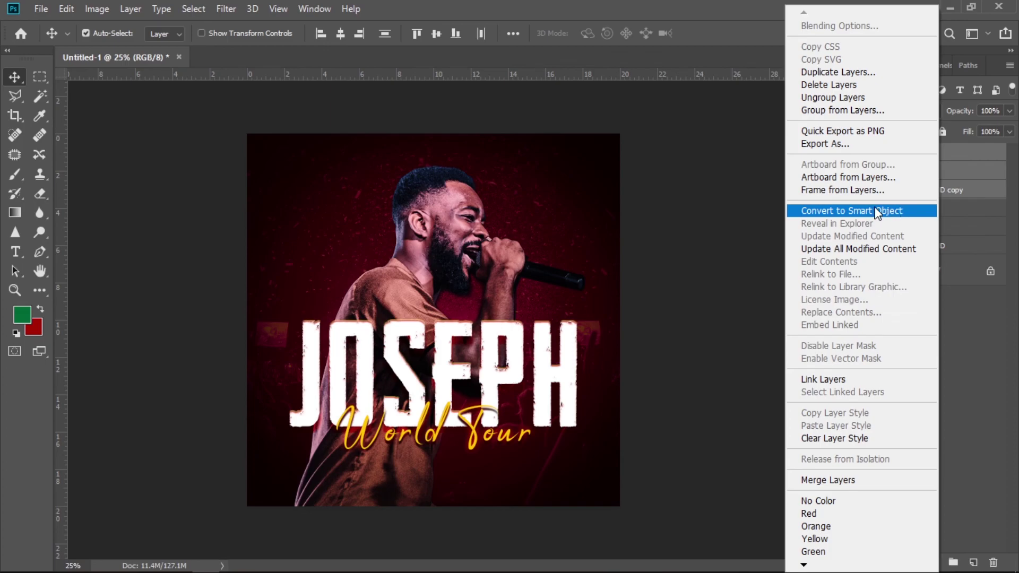
left_click(899, 211)
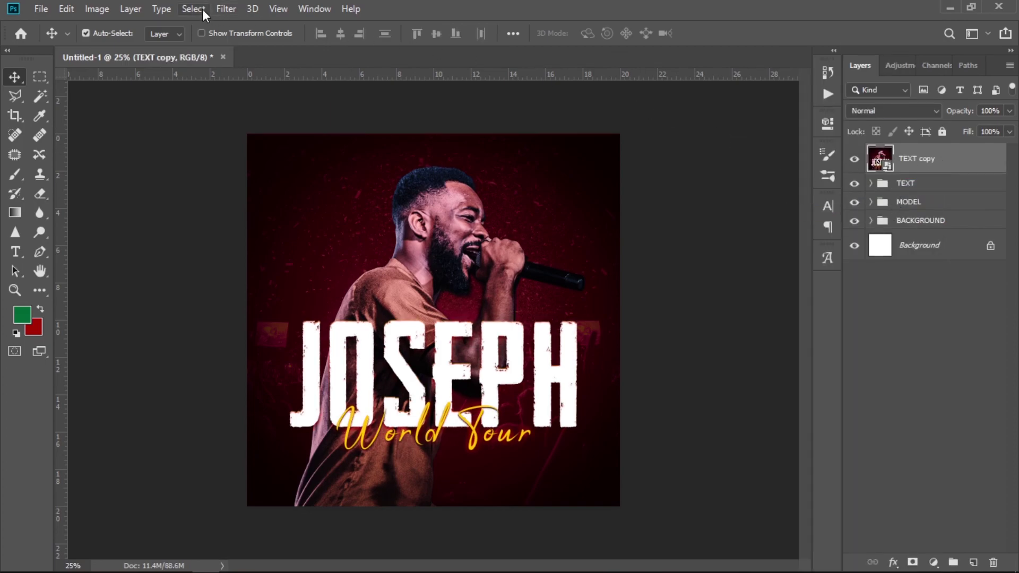
Step: Apply Add Noise at 8%, Uniform and Monochromatic, to the TEXT copy layer
left_click(229, 11)
mouse_move(237, 221)
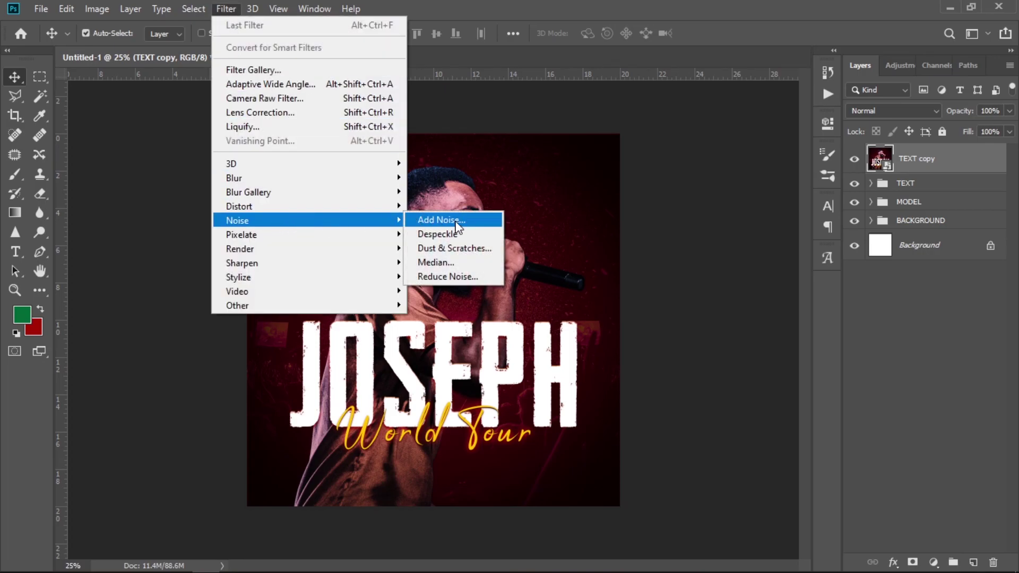
left_click(440, 221)
left_click_drag(497, 66, 724, 103)
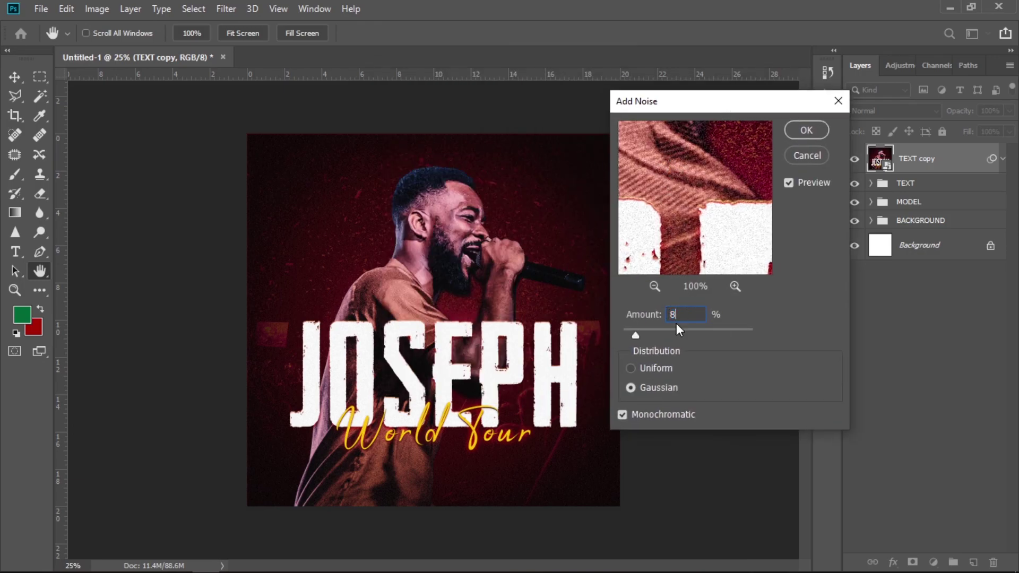
left_click(651, 411)
left_click(657, 368)
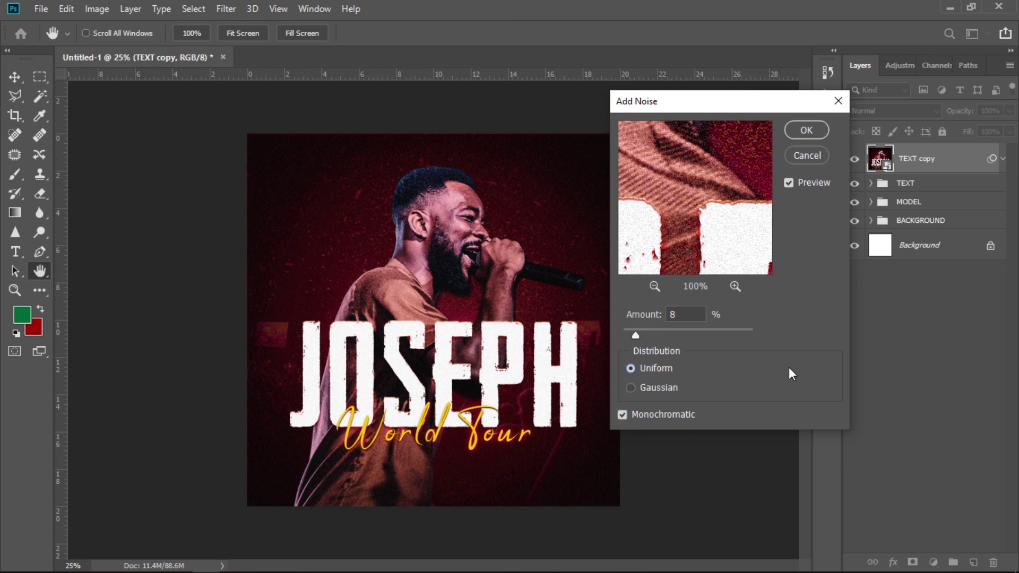
left_click(806, 130)
Step: Toggle the TEXT copy layer's visibility to compare the poster with and without noise
left_click(1002, 158)
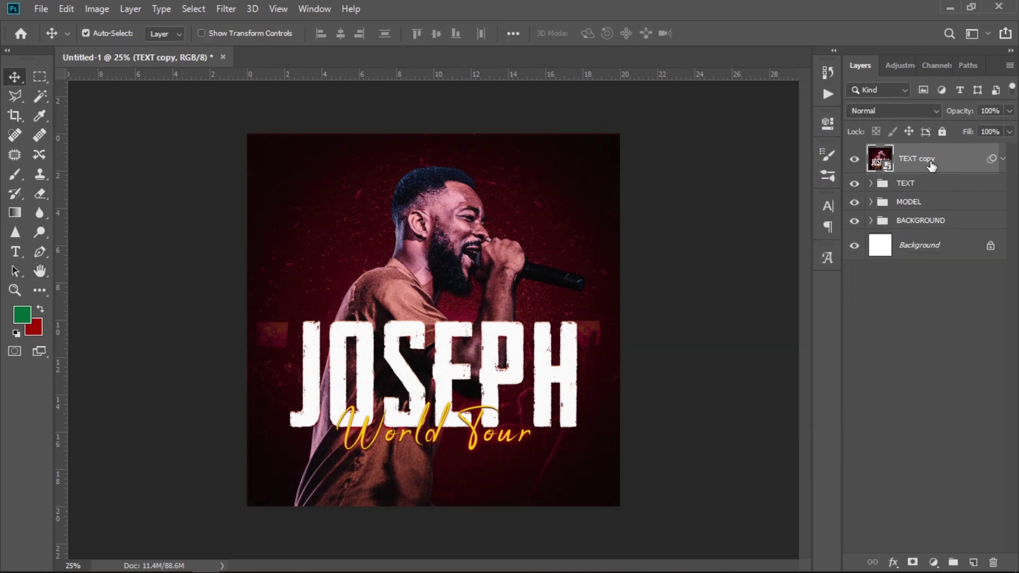
key("ctrl+plus")
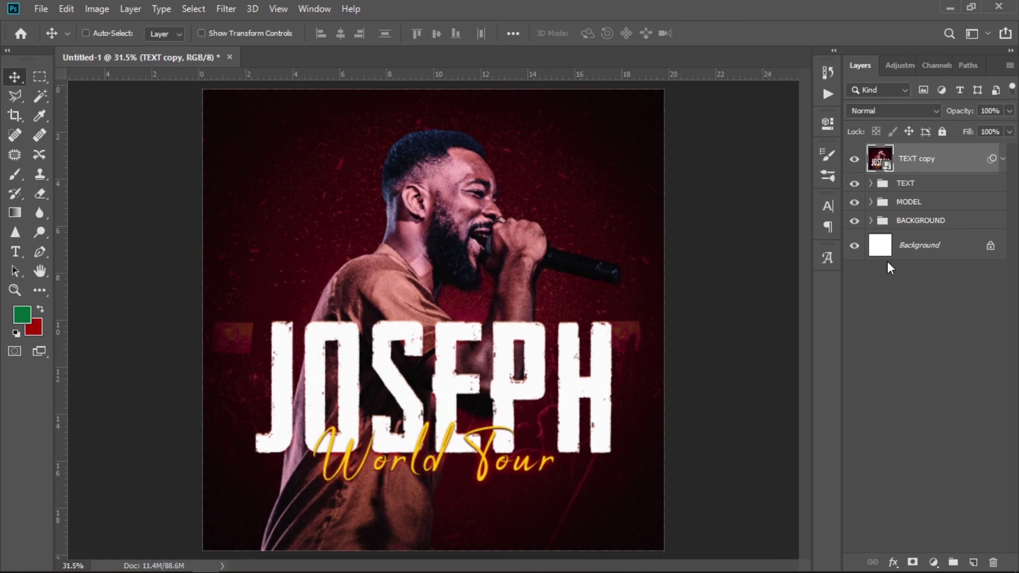
key("ctrl+minus")
left_click(855, 159)
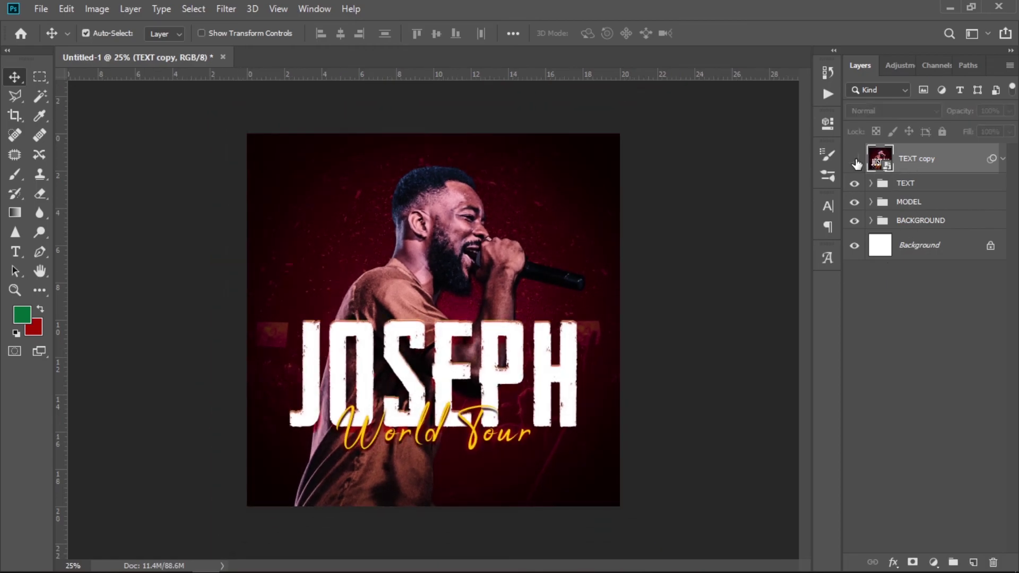
left_click(855, 159)
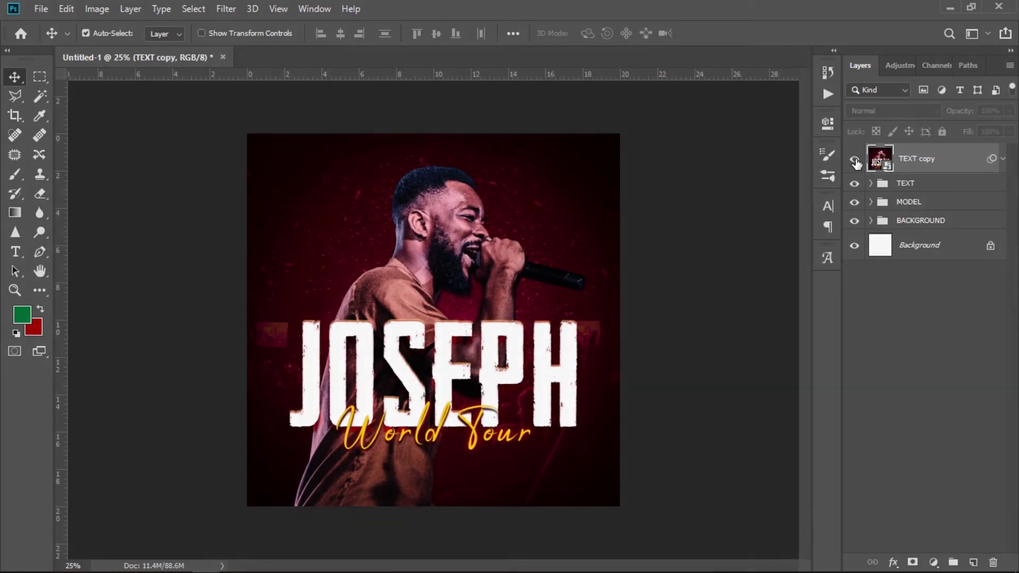